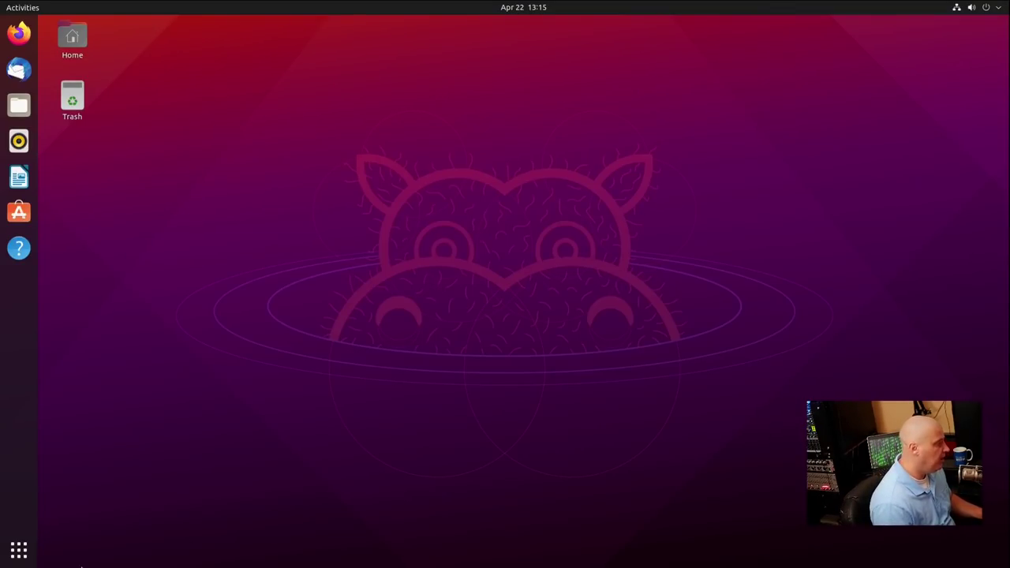
Open the system's About information, examine the windowing system entry, and close the settings
{"action": "left_click", "coordinate": [25, 554]}
{"action": "type", "text": "about"}
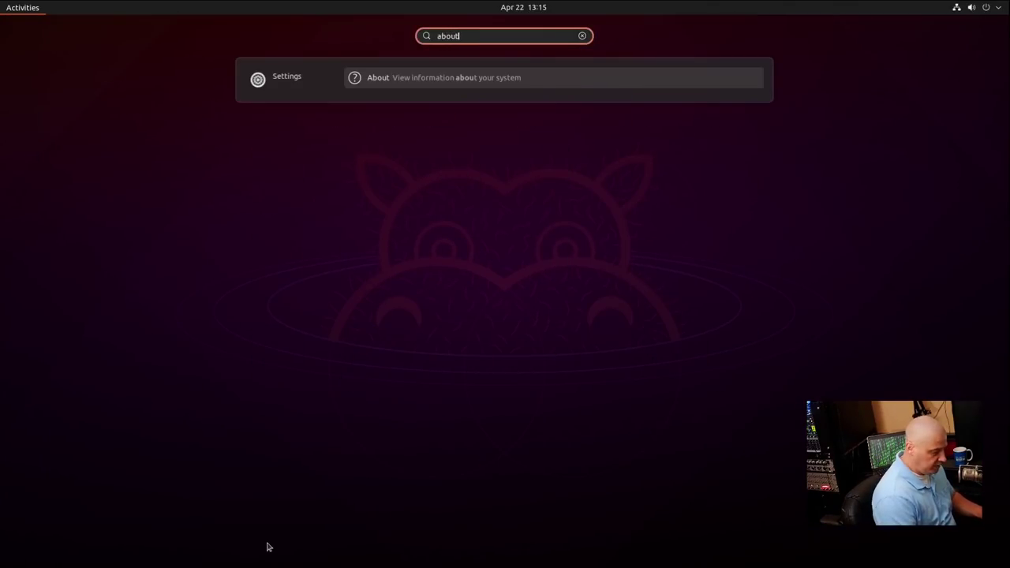
{"action": "key", "text": "Return"}
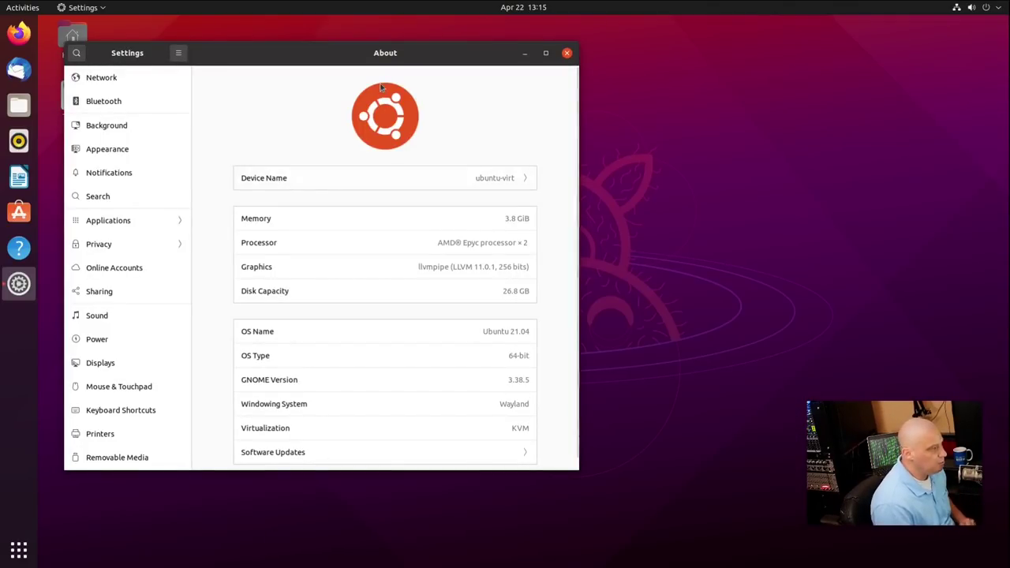
{"action": "left_click_drag", "start_coordinate": [342, 56], "coordinate": [514, 73]}
{"action": "scroll", "coordinate": [489, 244], "scroll_direction": "down", "scroll_amount": 1}
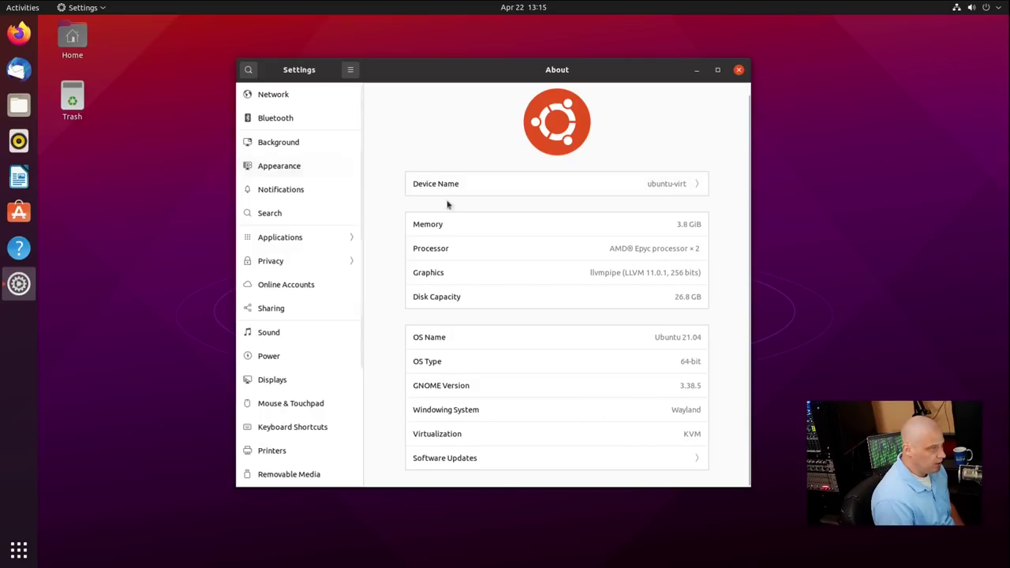
{"action": "double_click", "coordinate": [680, 409]}
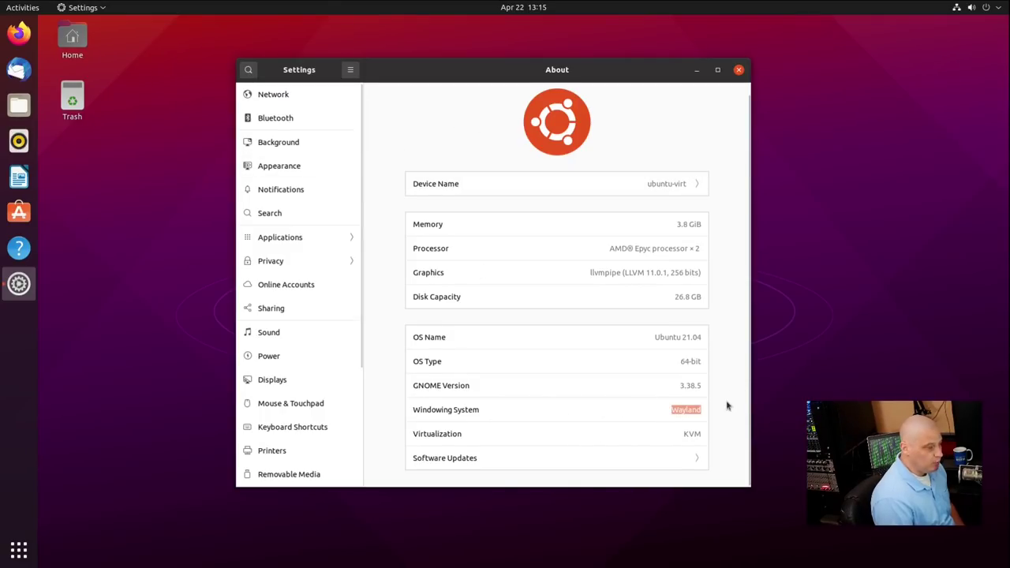
{"action": "left_click", "coordinate": [684, 409]}
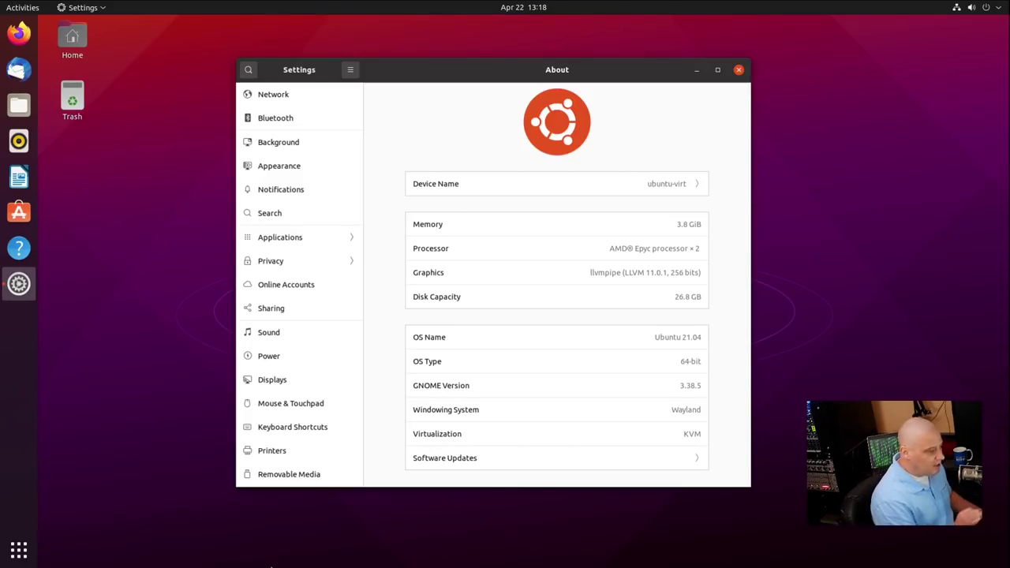
{"action": "key", "text": "ctrl+q"}
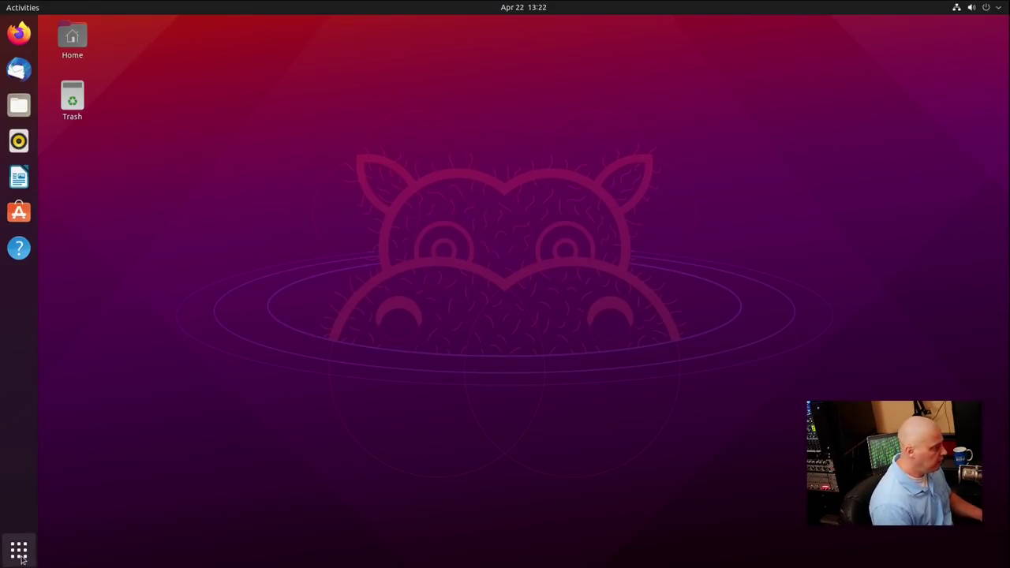
Launch Firefox, view its version information, and close the browser
{"action": "left_click", "coordinate": [19, 550]}
{"action": "left_click", "coordinate": [384, 357]}
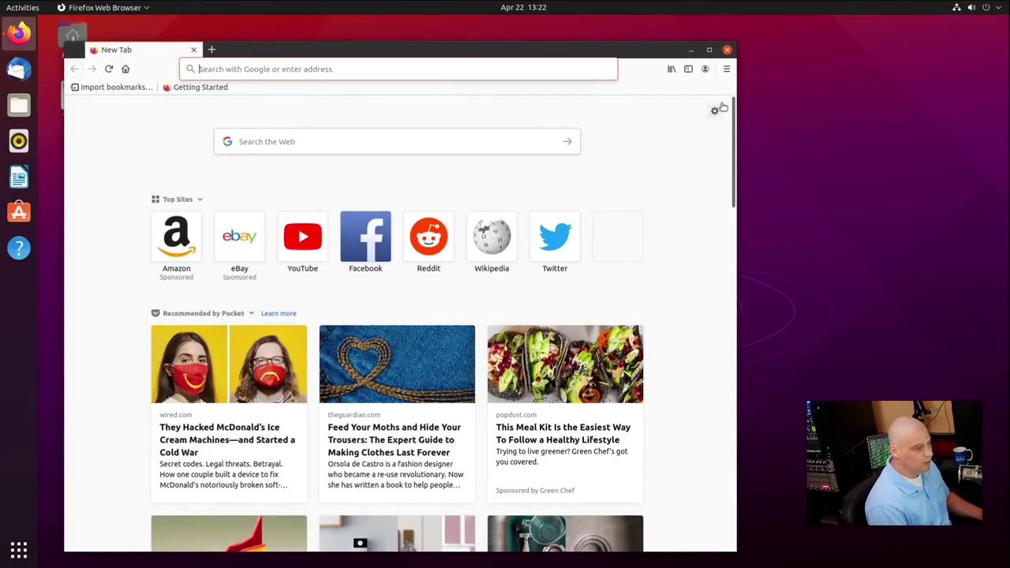
{"action": "left_click", "coordinate": [727, 71]}
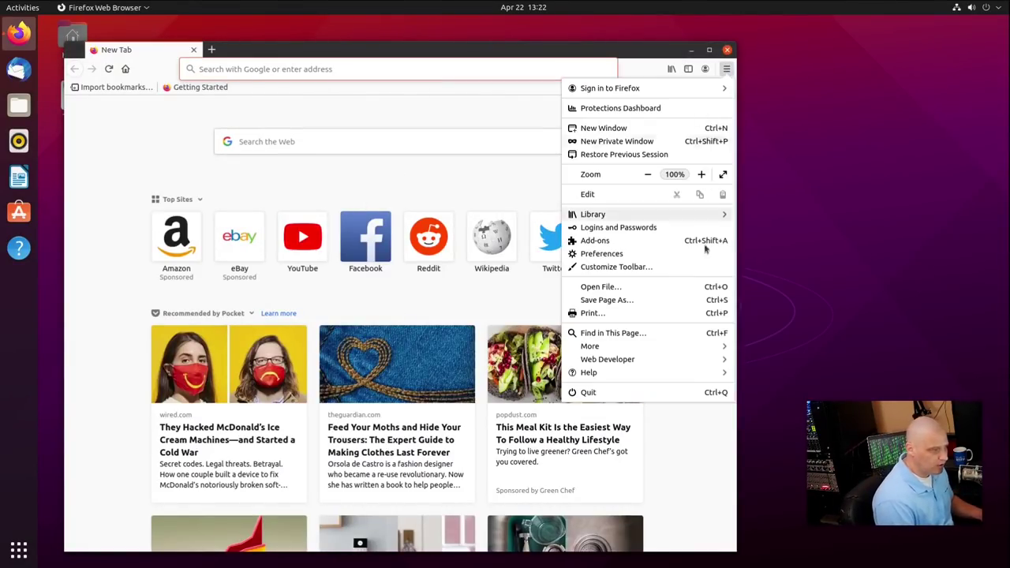
{"action": "left_click", "coordinate": [632, 374]}
{"action": "left_click", "coordinate": [635, 192]}
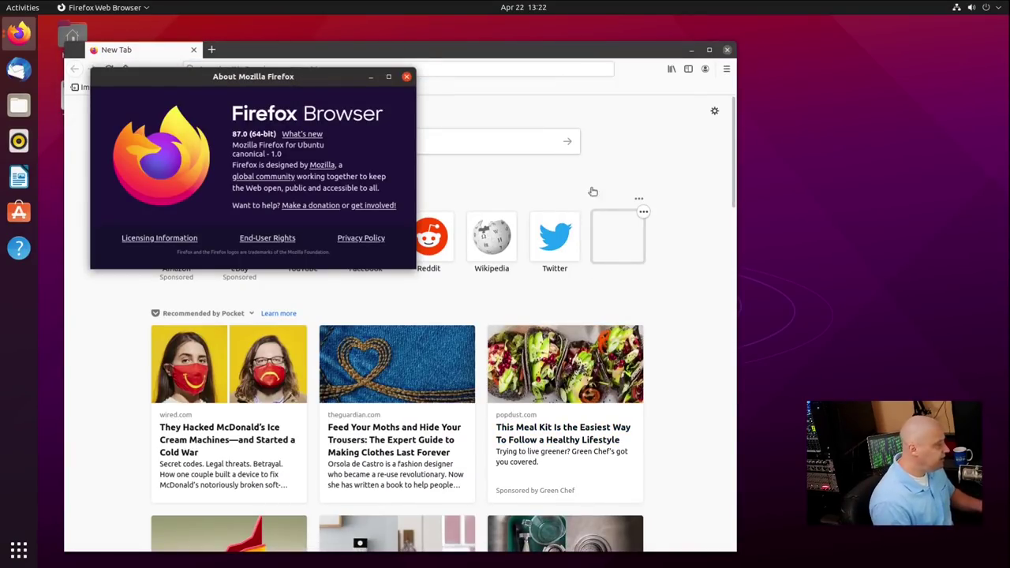
{"action": "left_click", "coordinate": [408, 77]}
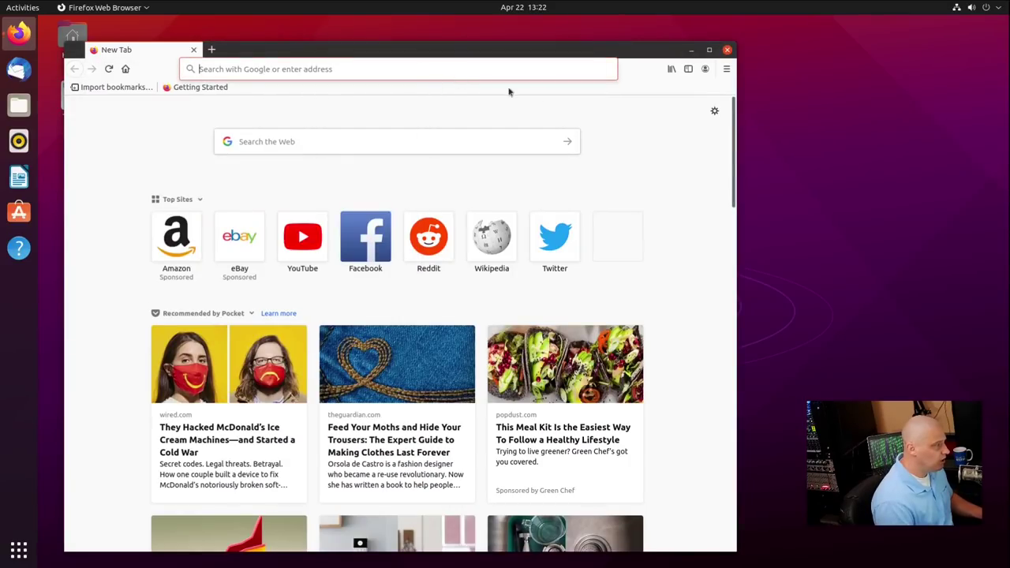
{"action": "left_click", "coordinate": [727, 49]}
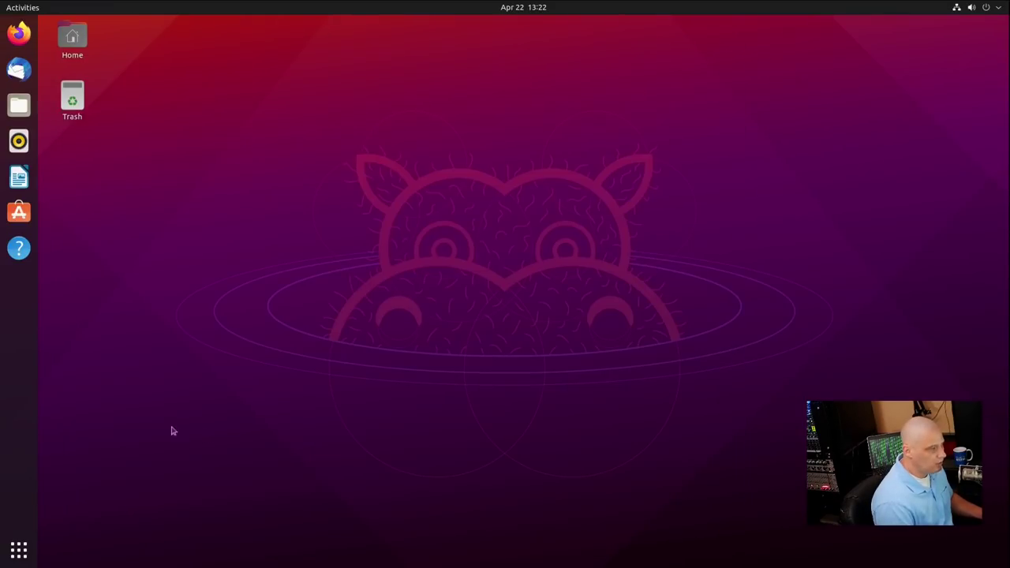
Launch LibreOffice Writer, view the LibreOffice version information, and close it
{"action": "left_click", "coordinate": [30, 552]}
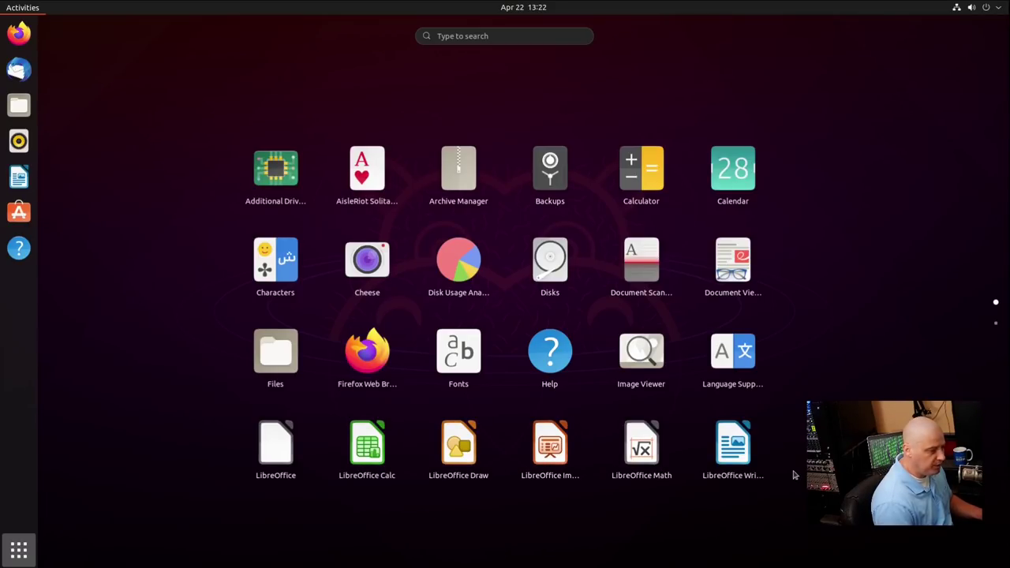
{"action": "left_click", "coordinate": [742, 454]}
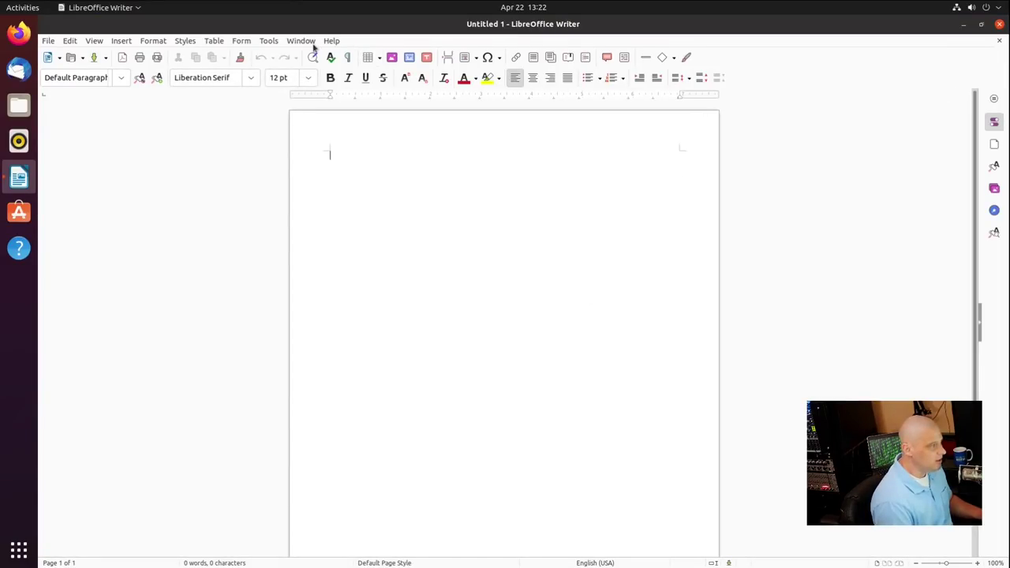
{"action": "left_click", "coordinate": [327, 42]}
{"action": "left_click", "coordinate": [391, 187]}
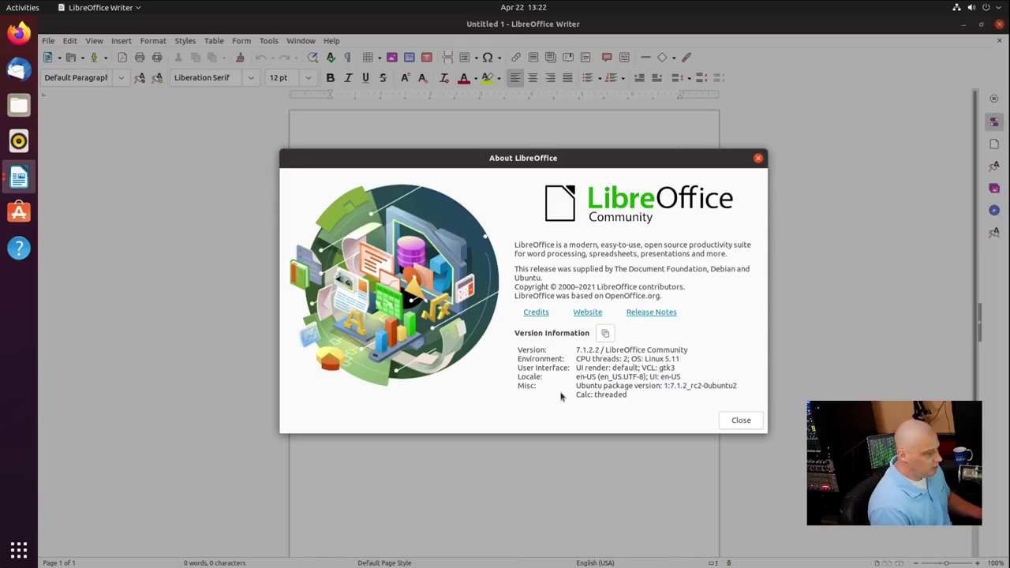
{"action": "left_click", "coordinate": [747, 422]}
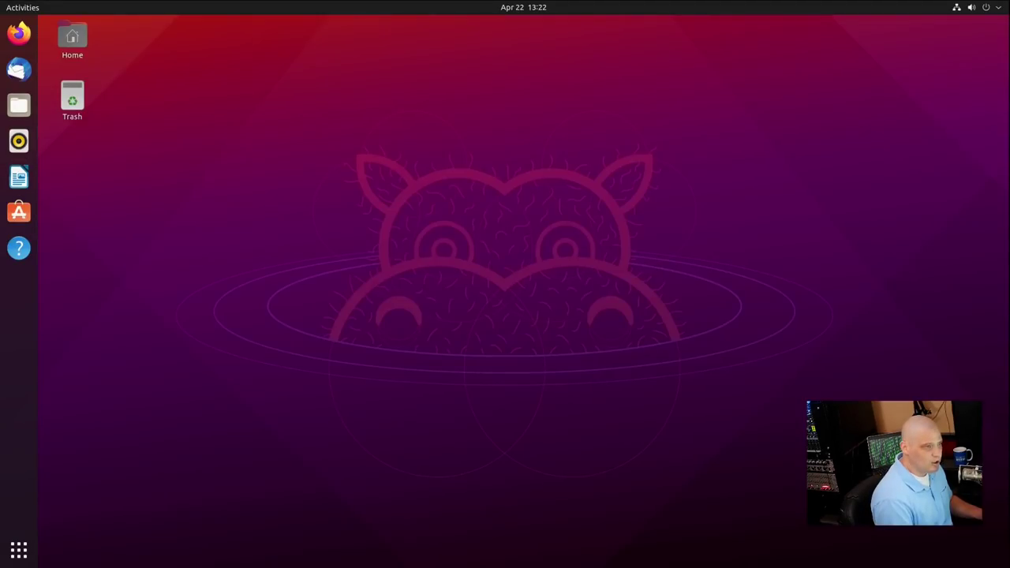
Look through the second page of installed applications and return to the desktop
{"action": "left_click", "coordinate": [19, 550]}
{"action": "scroll", "coordinate": [423, 304], "scroll_direction": "down", "scroll_amount": 1}
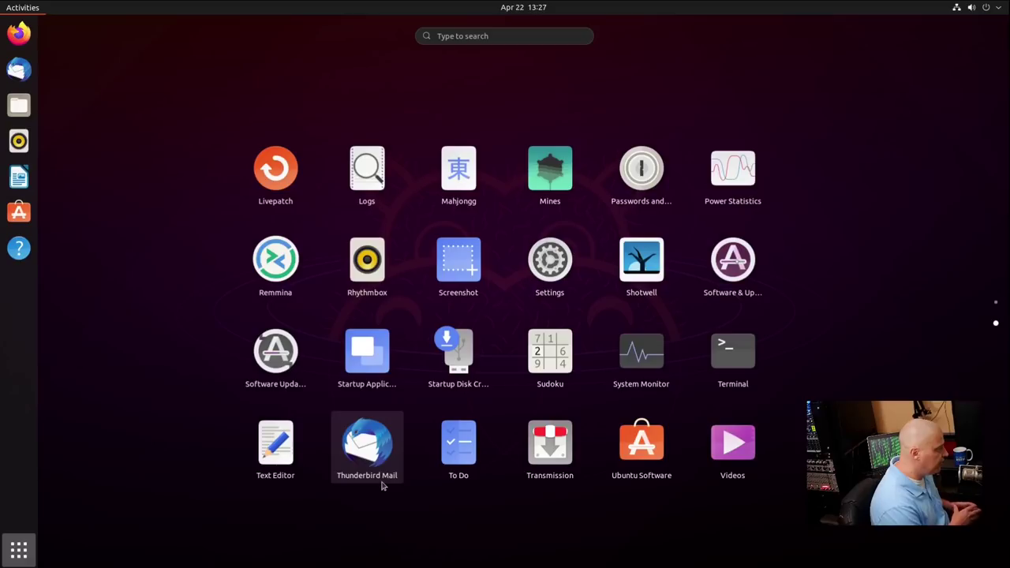
{"action": "left_click", "coordinate": [27, 553]}
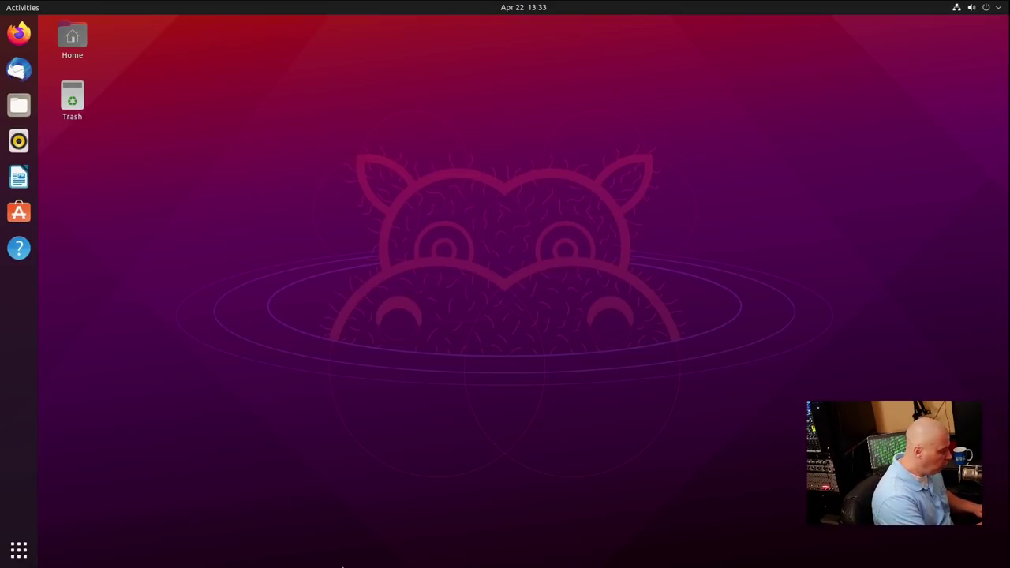
Open a maximized terminal window and enlarge its text by four zoom levels
{"action": "key", "text": "ctrl+alt+t"}
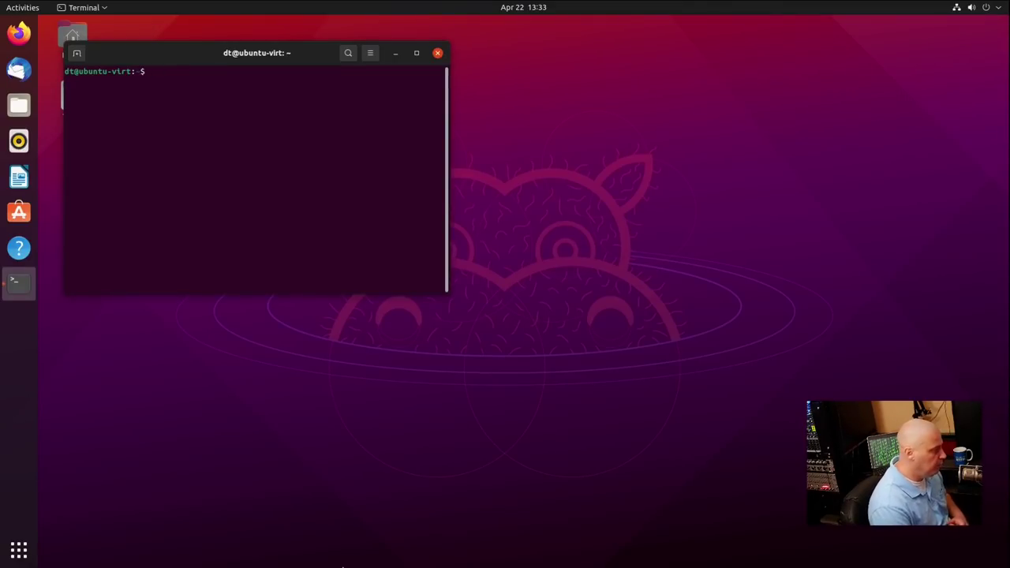
{"action": "double_click", "coordinate": [254, 53]}
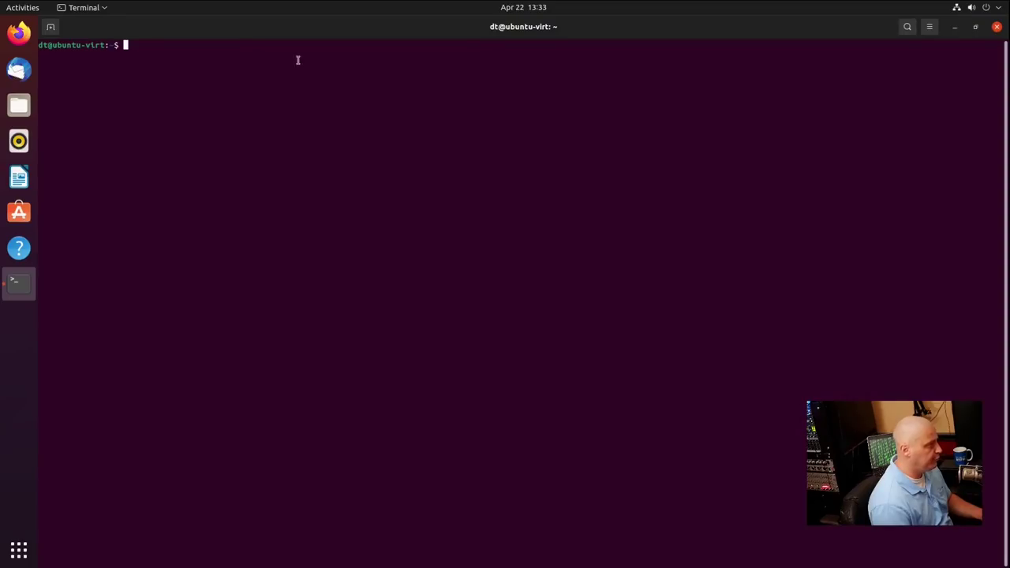
{"action": "type", "text": "=="}
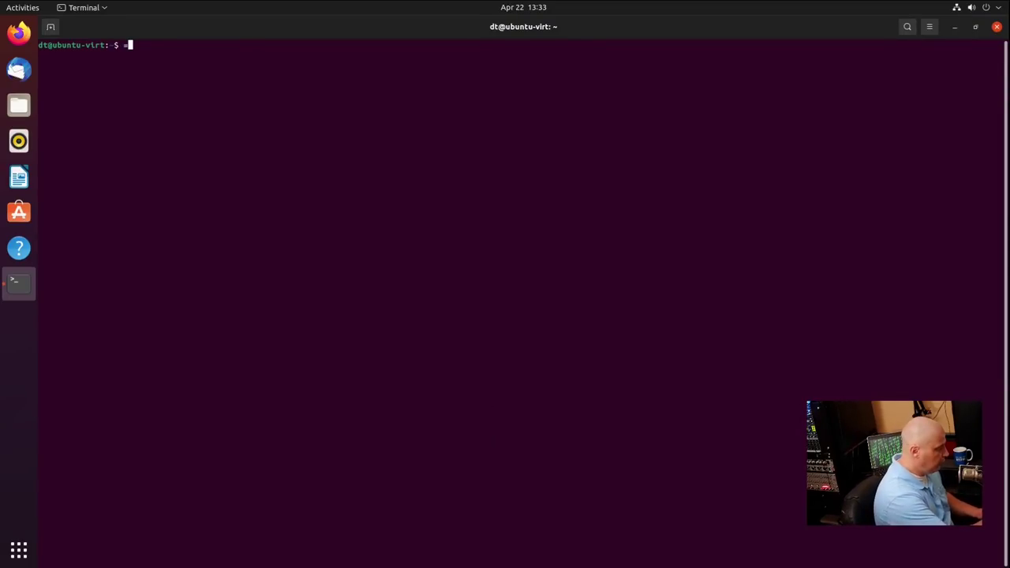
{"action": "key", "text": "BackSpace"}
{"action": "key", "text": "BackSpace"}
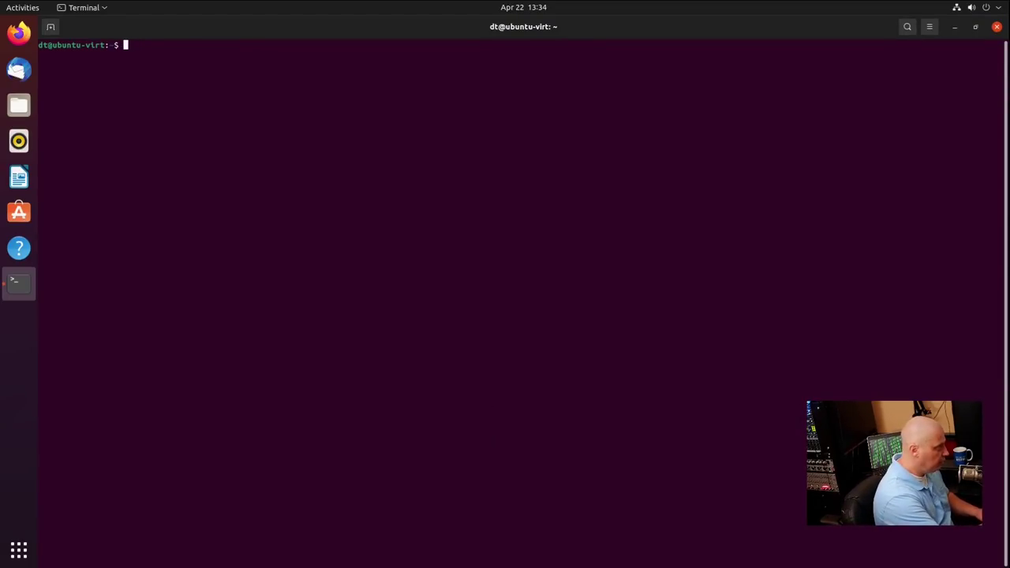
{"action": "key", "text": "ctrl+plus"}
{"action": "key", "text": "ctrl+plus"}
{"action": "key", "text": "ctrl+plus"}
{"action": "key", "text": "ctrl+plus"}
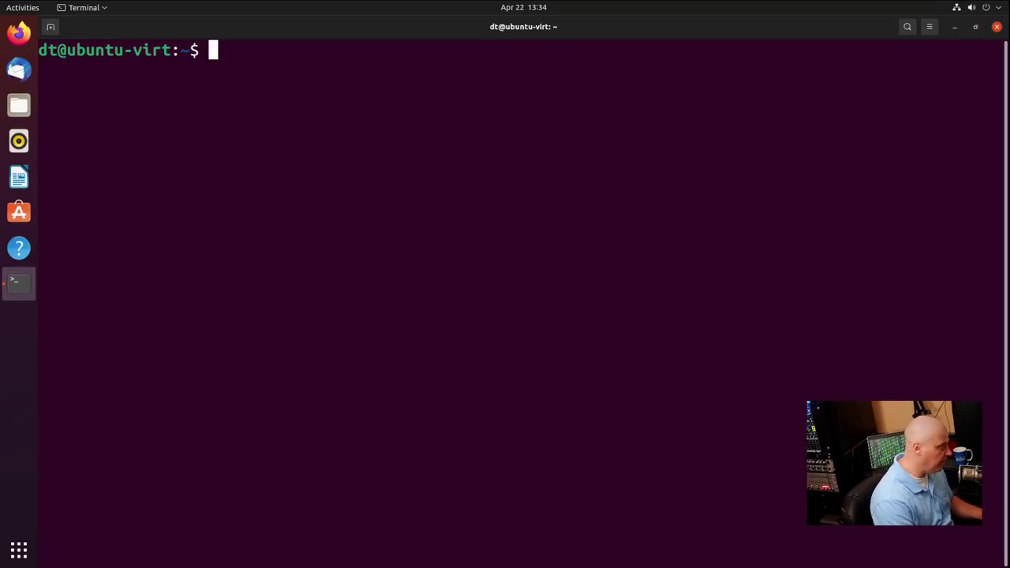
Check the running kernel release with uname -r
{"action": "type", "text": "u"}
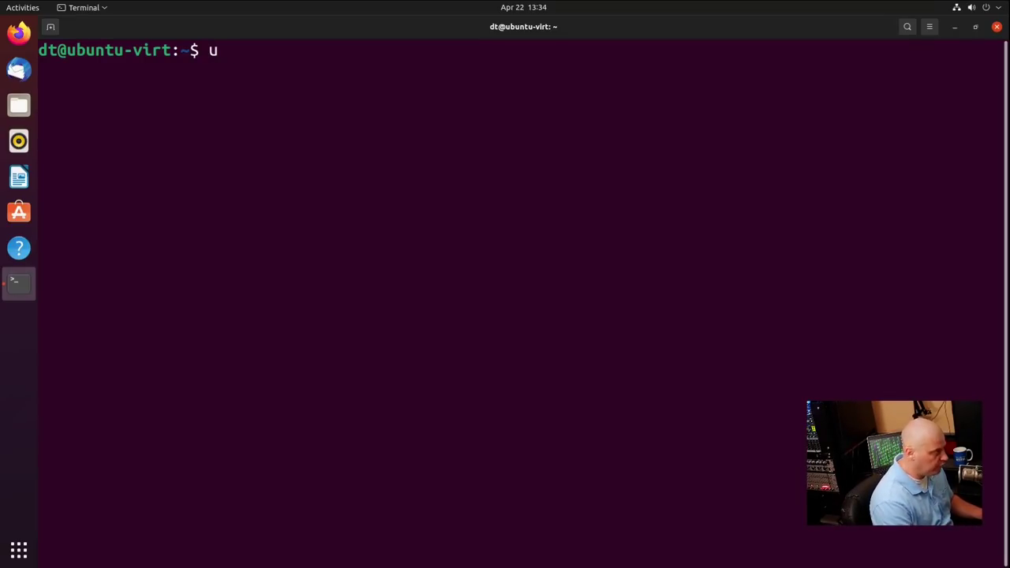
{"action": "key", "text": "BackSpace"}
{"action": "type", "text": "uname -r"}
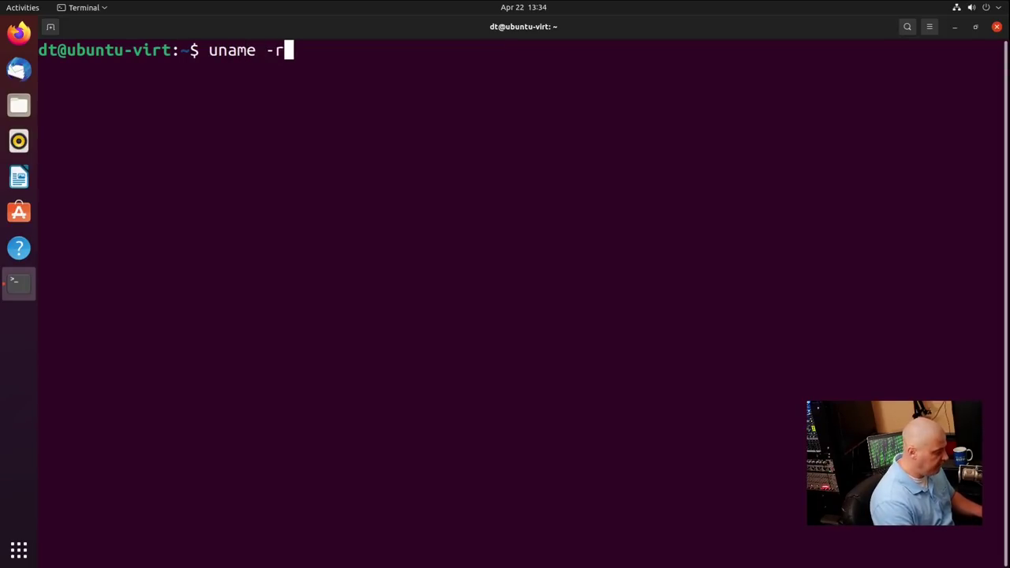
{"action": "key", "text": "Return"}
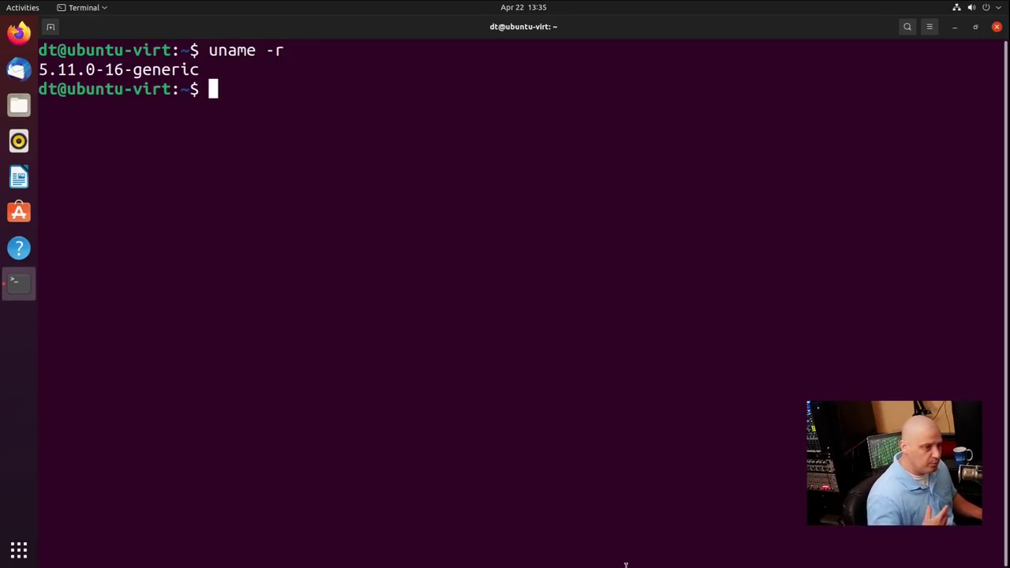
Check the installed Bash version with bash --version
{"action": "type", "text": "bas"}
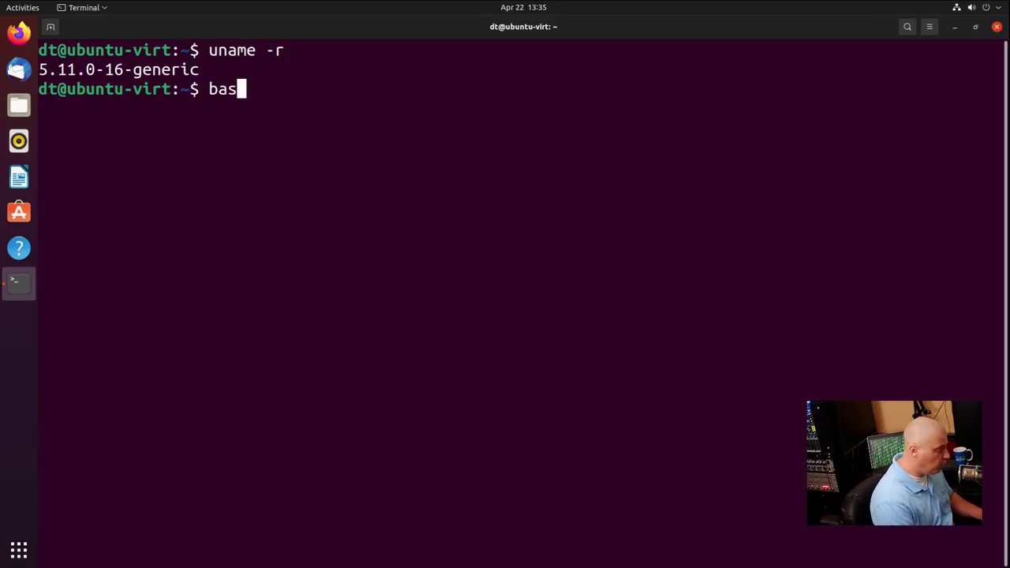
{"action": "type", "text": "h --verion"}
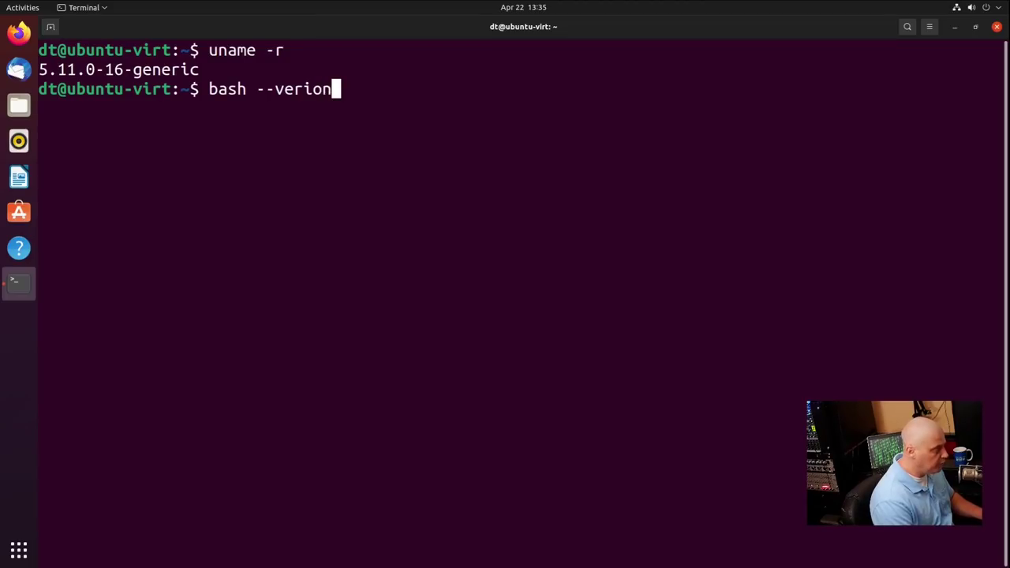
{"action": "key", "text": "BackSpace"}
{"action": "key", "text": "BackSpace"}
{"action": "key", "text": "BackSpace"}
{"action": "key", "text": "BackSpace"}
{"action": "type", "text": "rsio"}
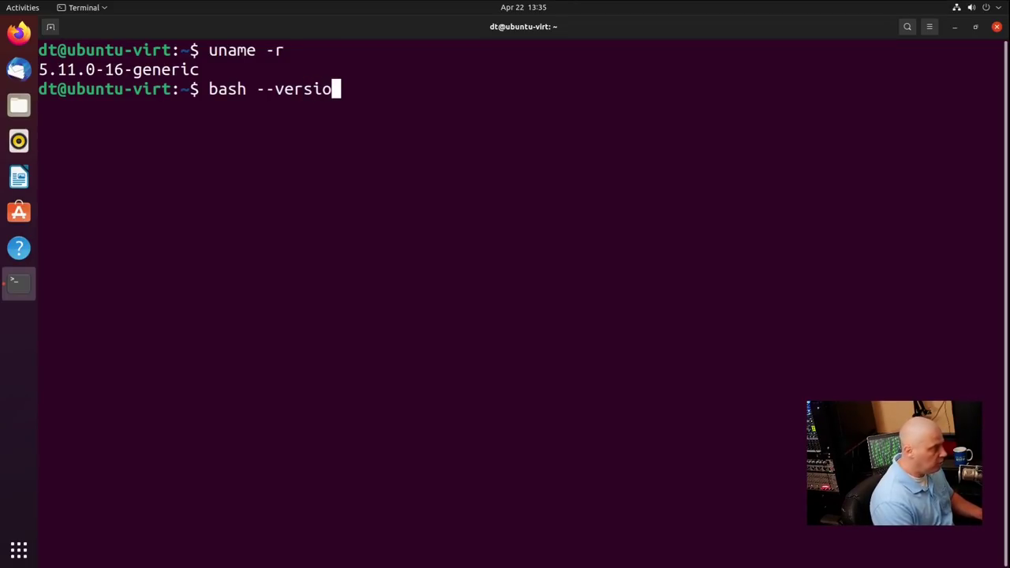
{"action": "type", "text": "n"}
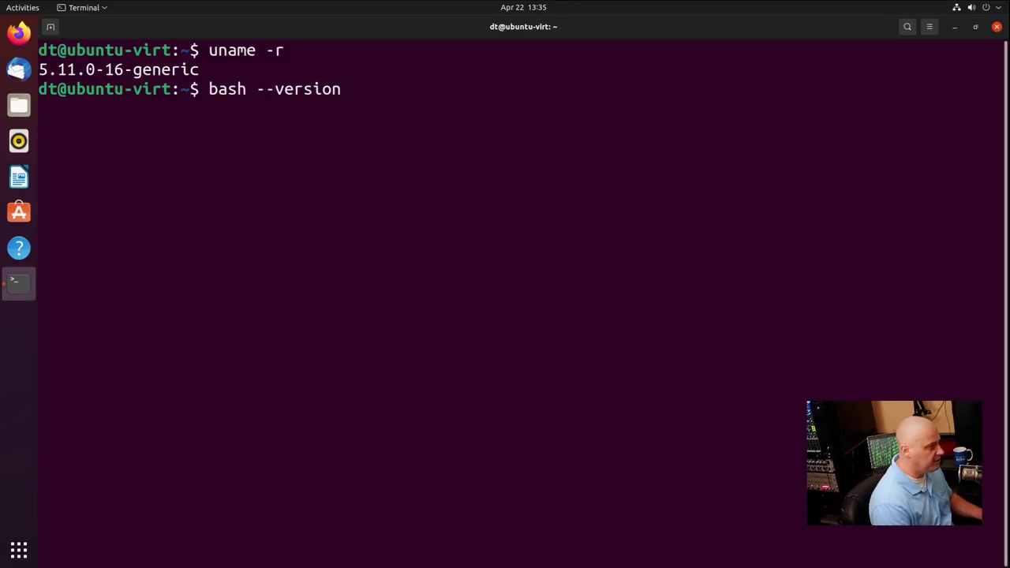
{"action": "key", "text": "Return"}
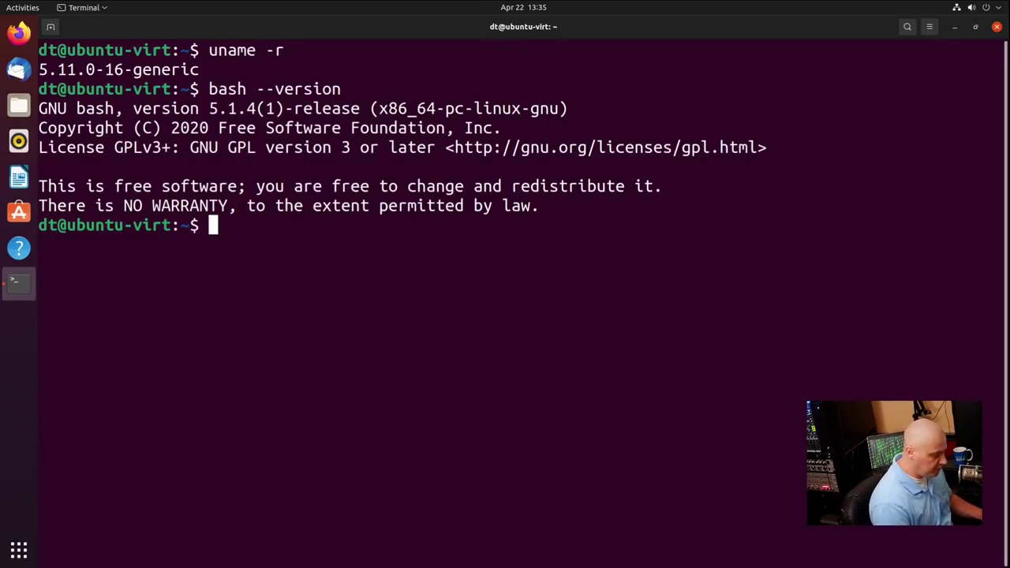
Try to check the Python version with python --version
{"action": "type", "text": "python"}
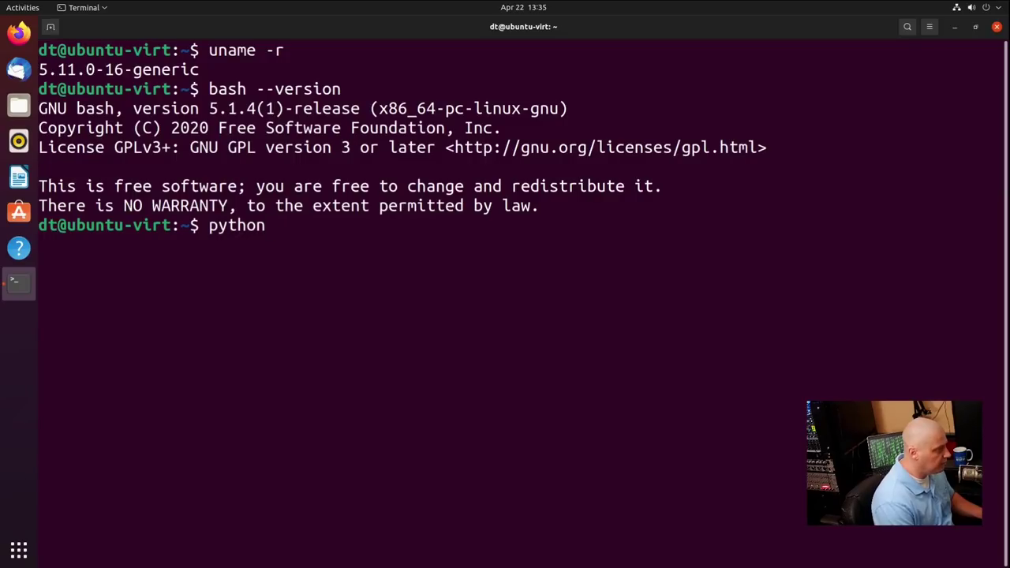
{"action": "type", "text": " --version"}
{"action": "key", "text": "Return"}
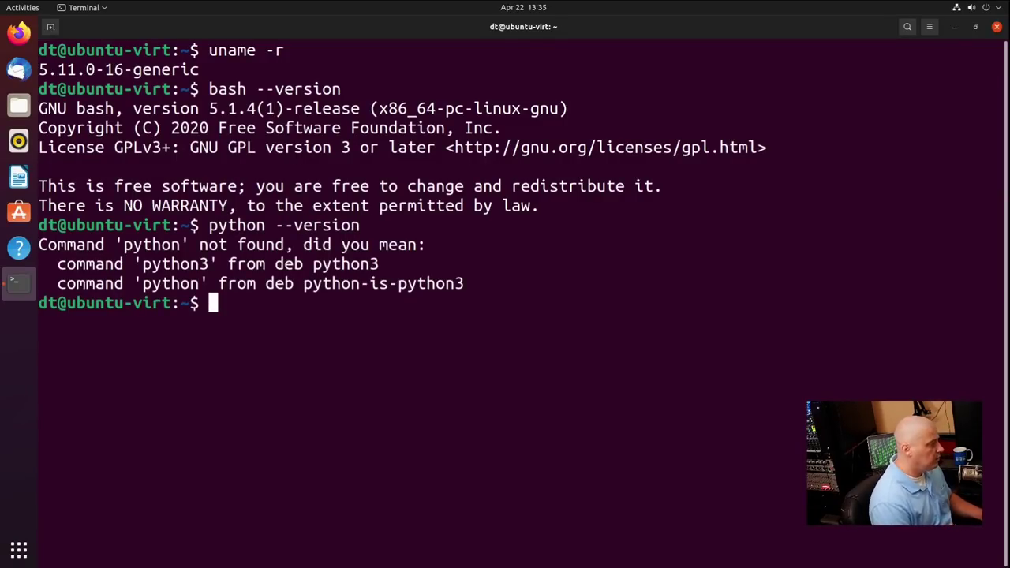
Reuse the previous version command, changing python to python3, and run python3 --version
{"action": "key", "text": "Up"}
{"action": "key", "text": "Left"}
{"action": "key", "text": "Left"}
{"action": "key", "text": "Left"}
{"action": "key", "text": "Left"}
{"action": "key", "text": "Left"}
{"action": "key", "text": "Left"}
{"action": "key", "text": "Left"}
{"action": "key", "text": "Left"}
{"action": "key", "text": "Left"}
{"action": "key", "text": "Left"}
{"action": "type", "text": "3"}
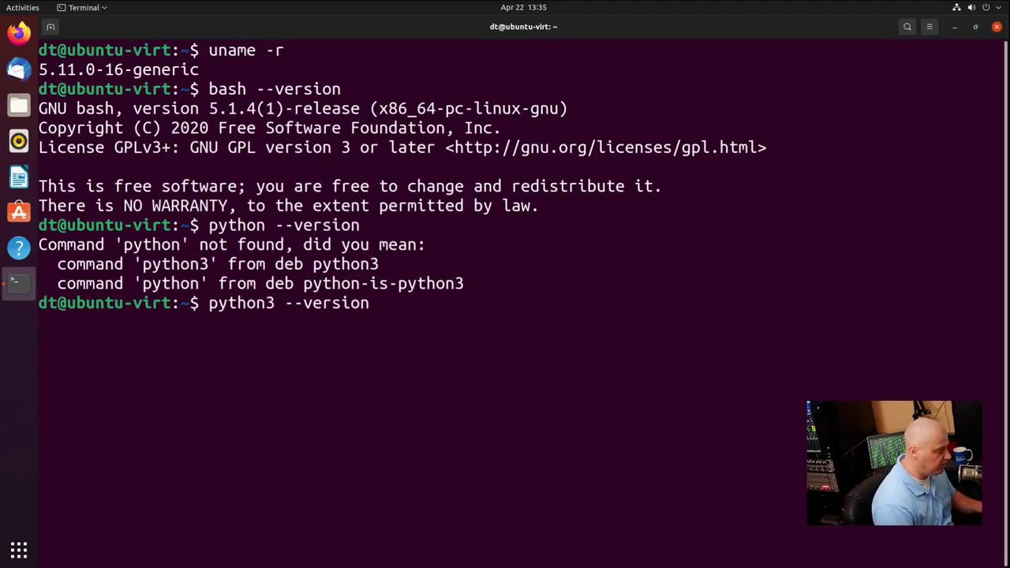
{"action": "key", "text": "Return"}
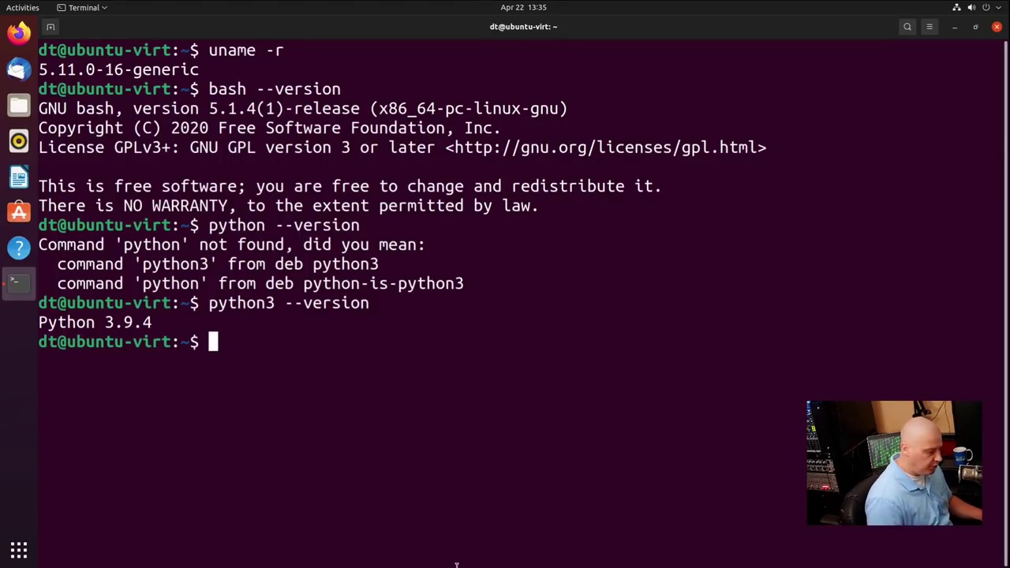
Try to launch htop to check whether it is installed
{"action": "type", "text": "htop"}
{"action": "key", "text": "Return"}
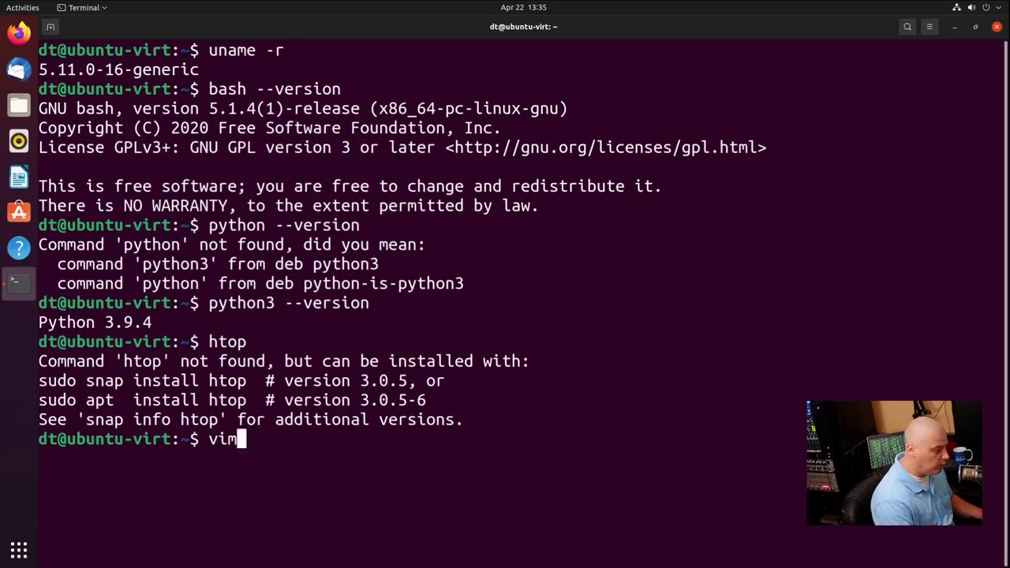
Try to launch vim to check whether it is installed
{"action": "key", "text": "Return"}
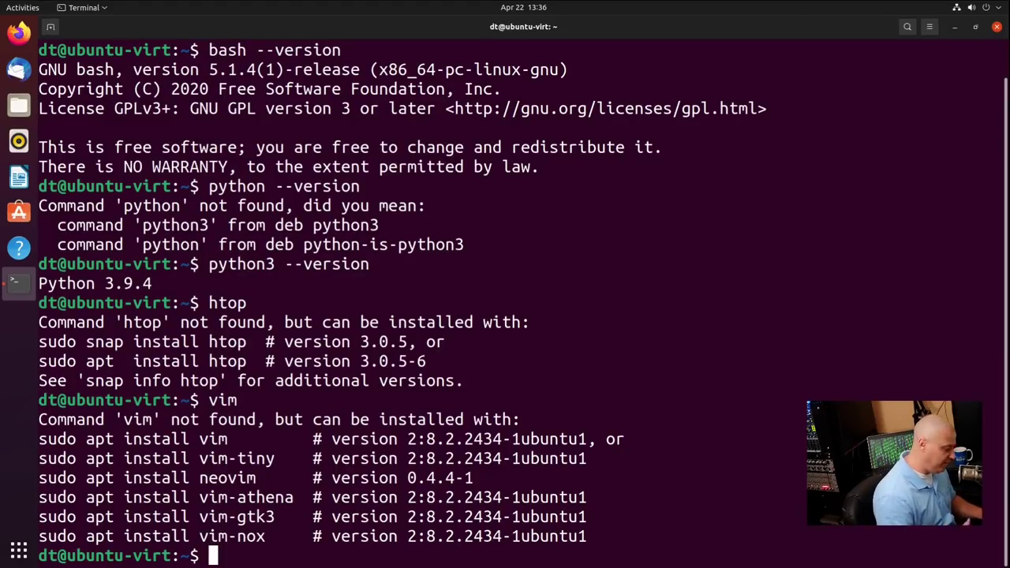
Install htop with sudo apt install htop, authenticating with the account password at the sudo prompt
{"action": "type", "text": "sudo "}
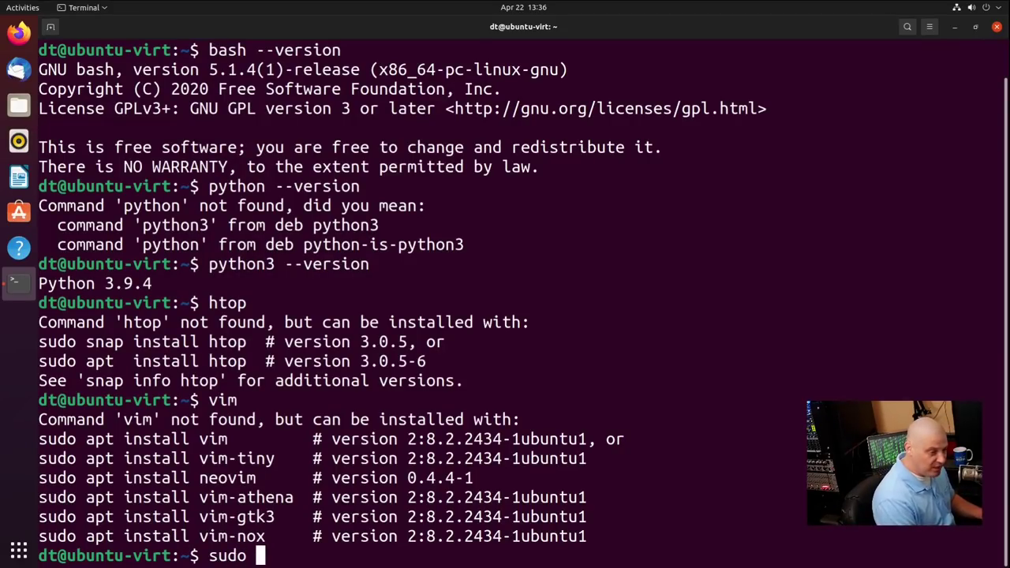
{"action": "type", "text": "apt installl"}
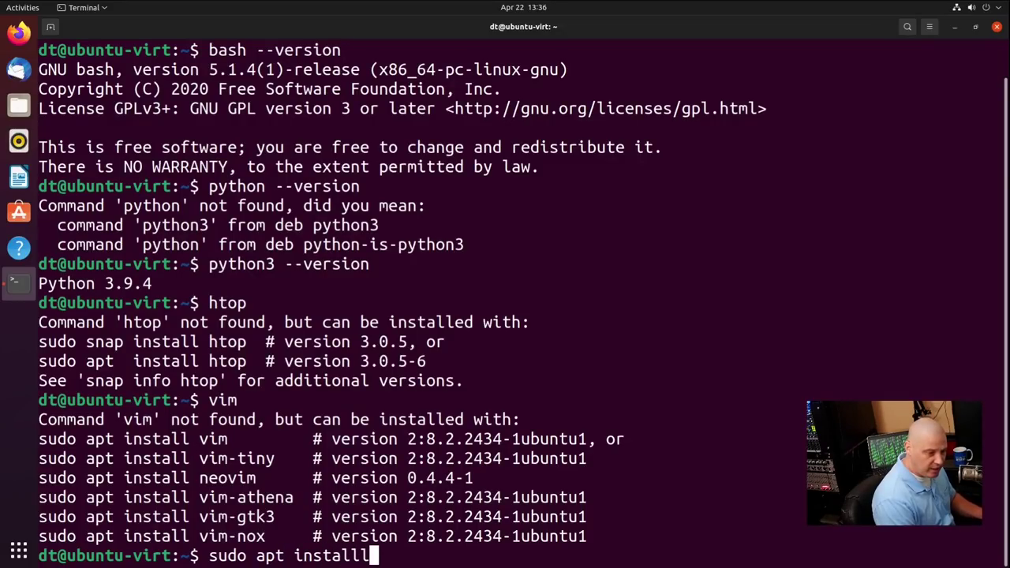
{"action": "key", "text": "BackSpace"}
{"action": "type", "text": "htop"}
{"action": "key", "text": "Return"}
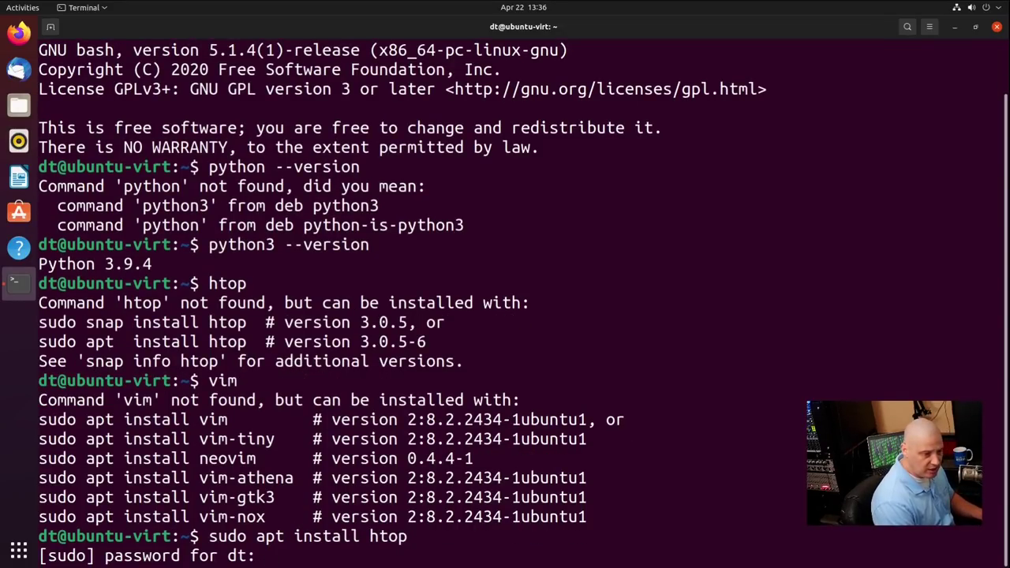
{"action": "key", "text": "Return"}
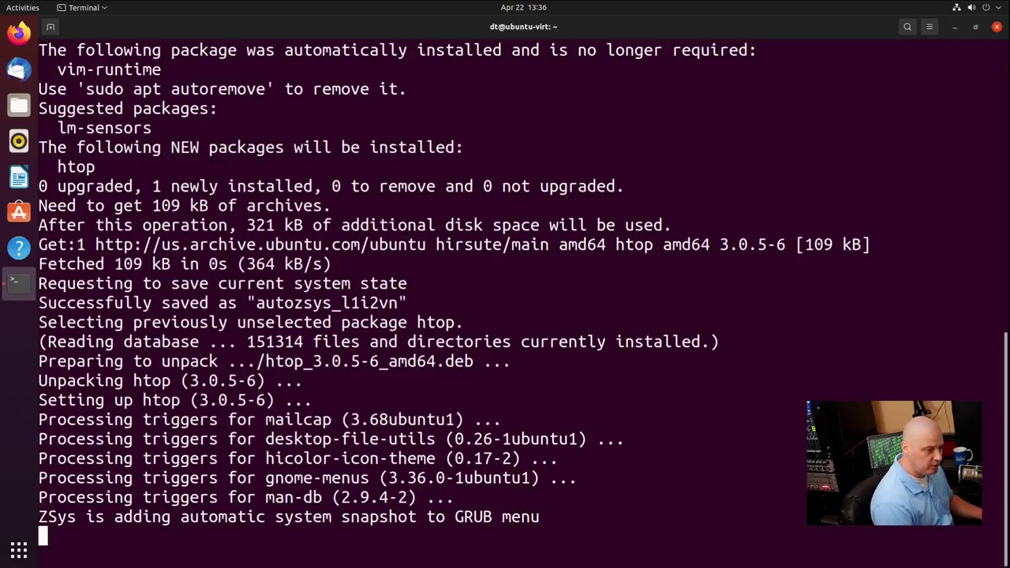
Run htop to examine the system's CPU and memory usage, quit it and clear the terminal
{"action": "type", "text": "htop"}
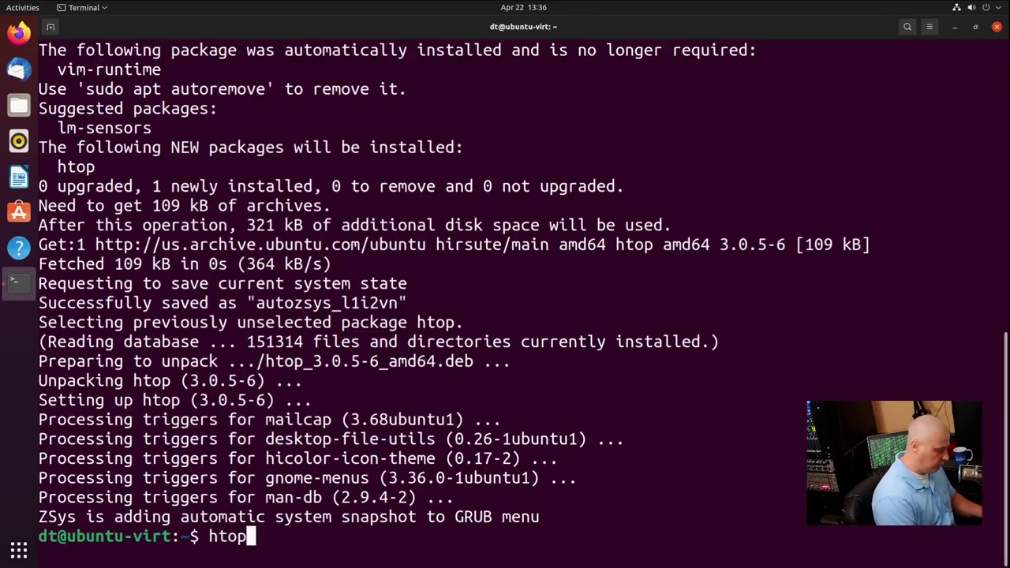
{"action": "key", "text": "Return"}
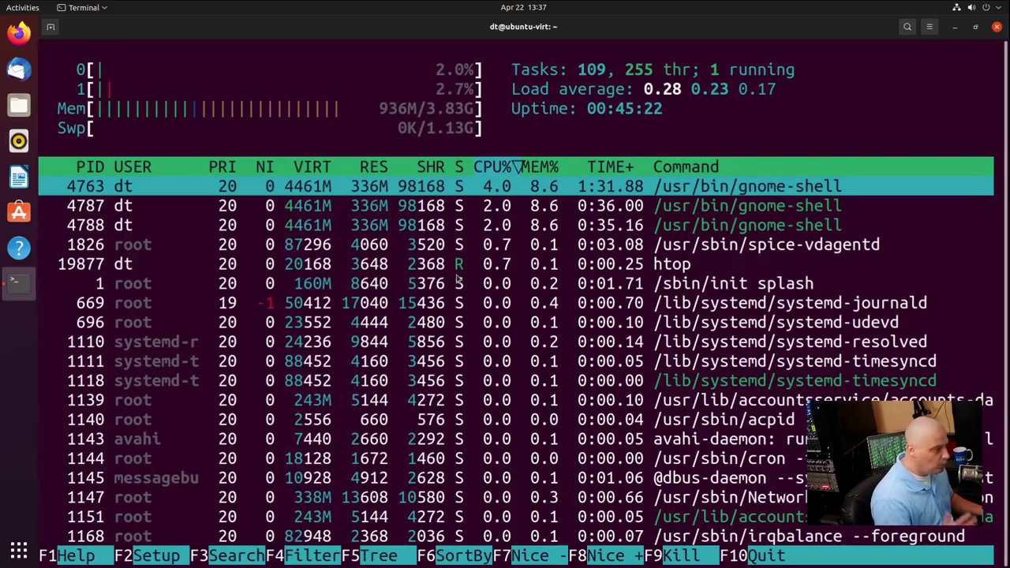
{"action": "key", "text": "q"}
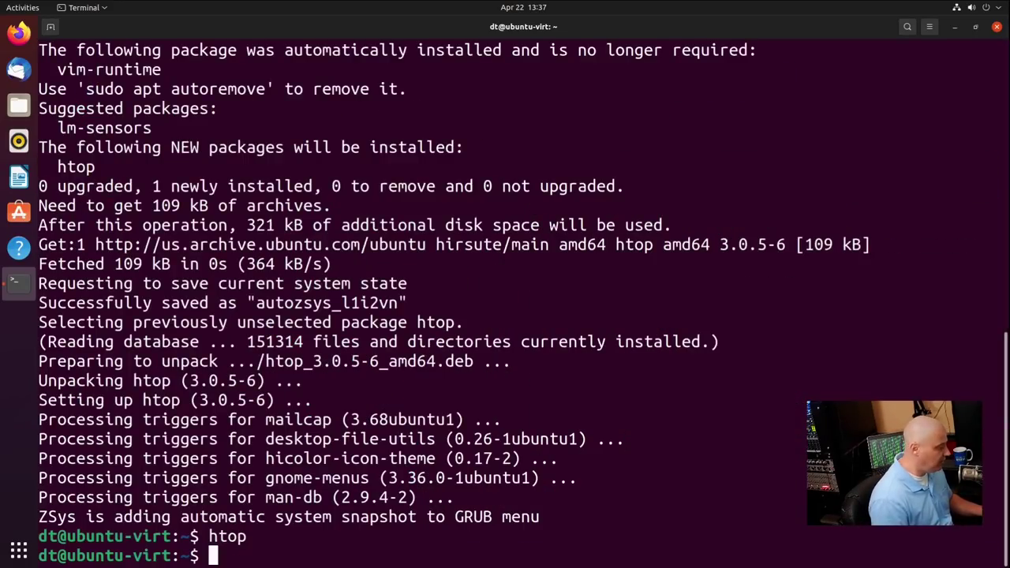
{"action": "key", "text": "ctrl+l"}
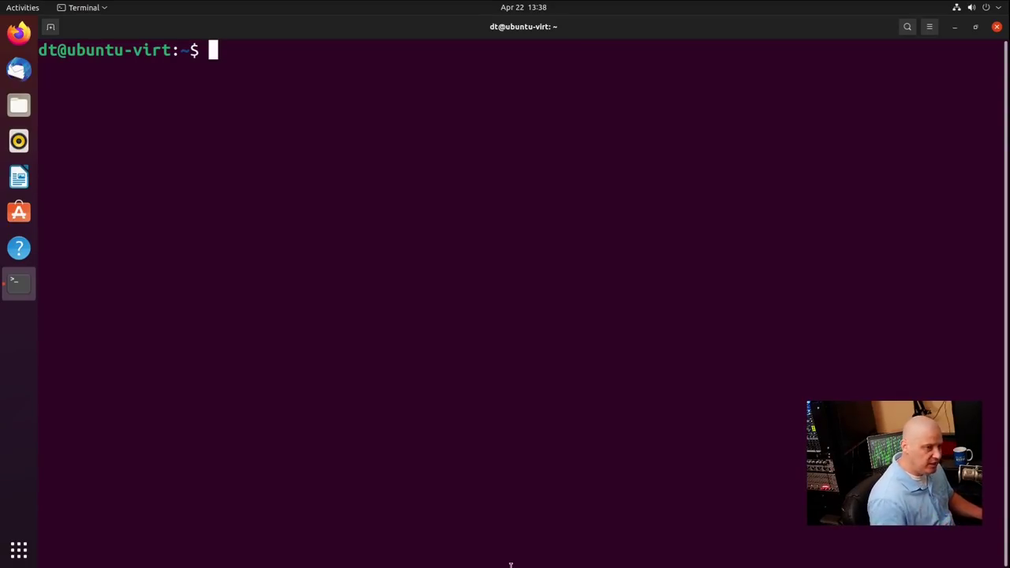
List all installed packages with apt list --installed
{"action": "type", "text": "apt "}
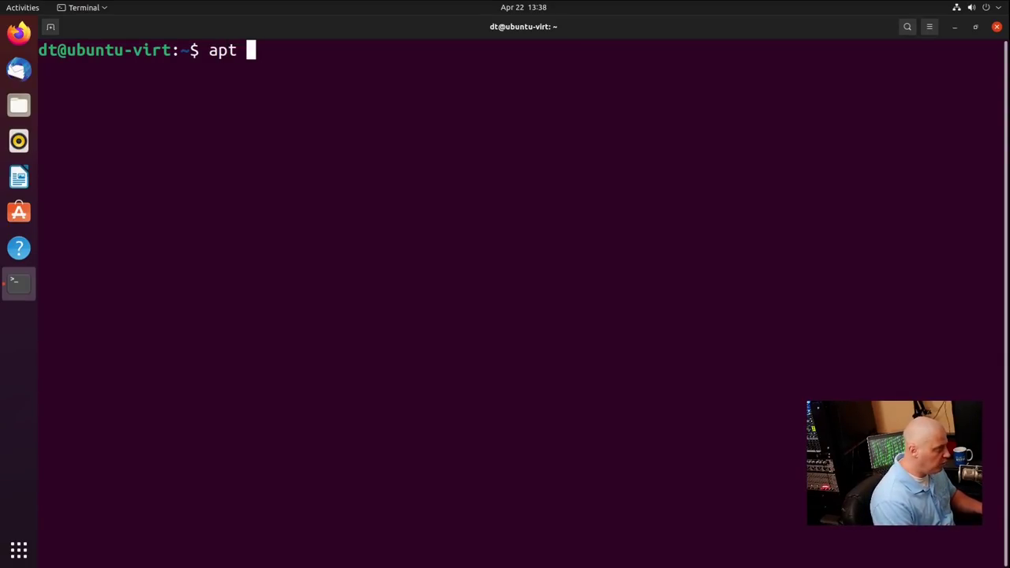
{"action": "type", "text": "list "}
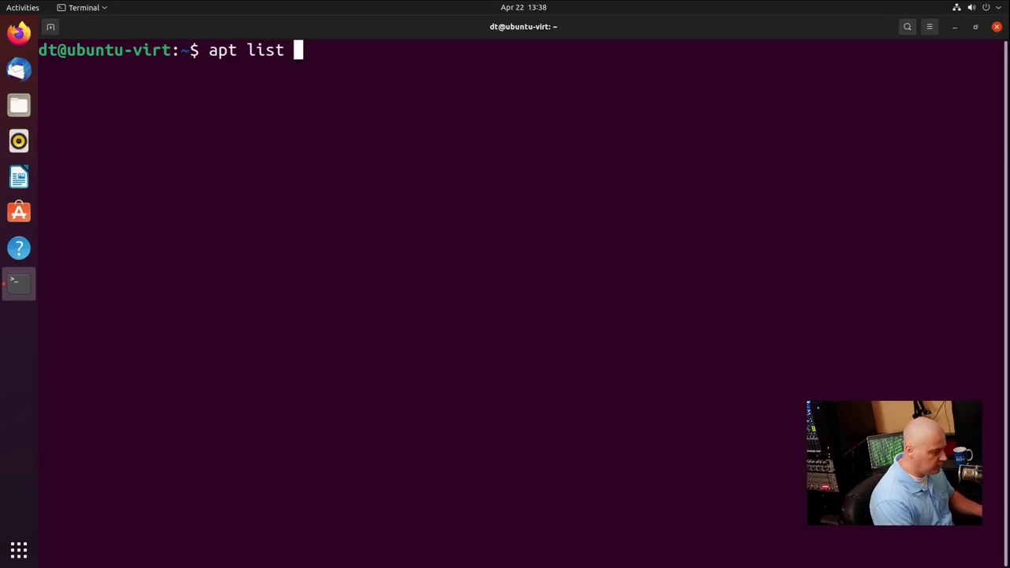
{"action": "type", "text": "--installed"}
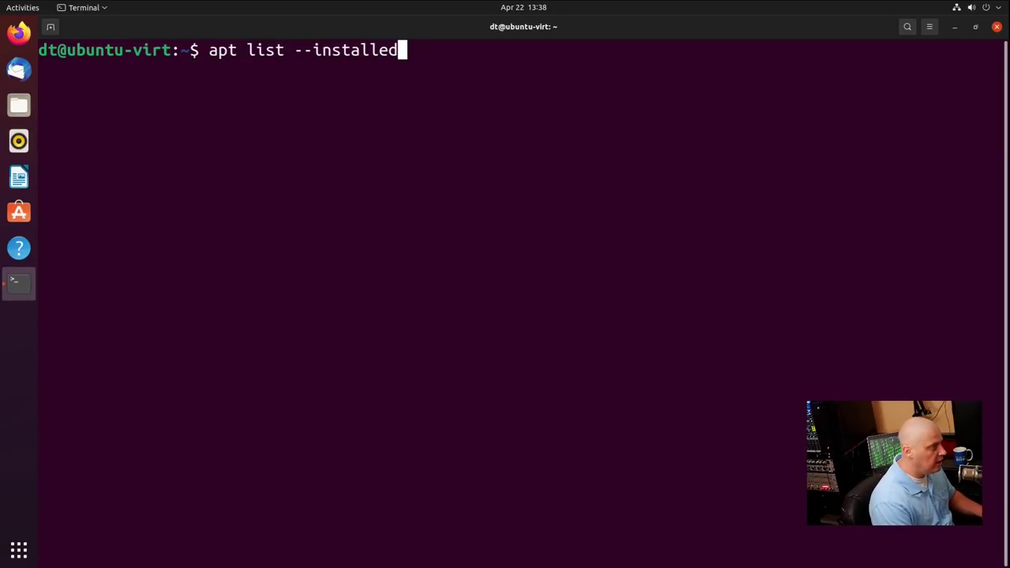
{"action": "key", "text": "Return"}
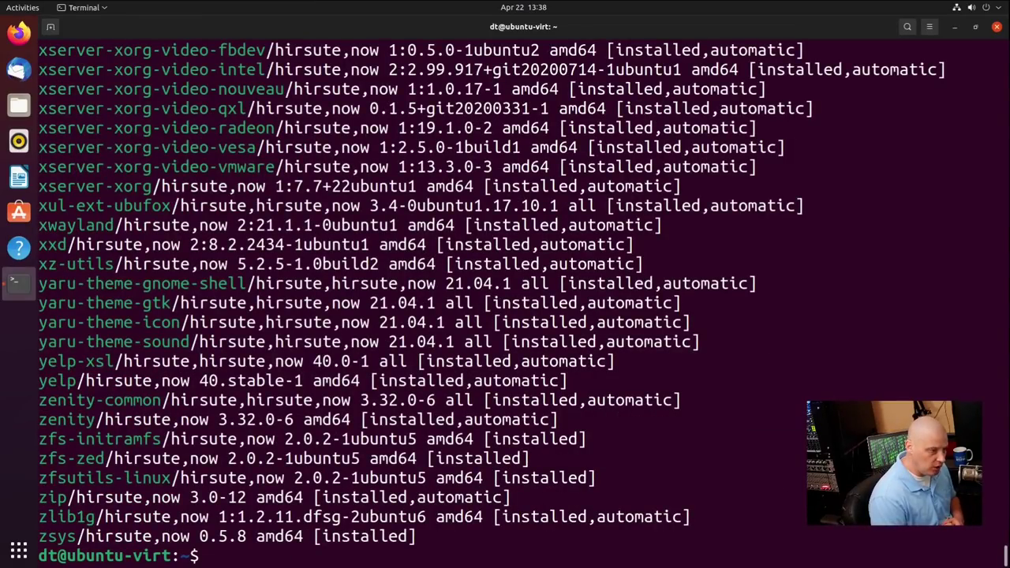
Count the installed packages by running apt list --installed | wc -l, and highlight the resulting number
{"action": "key", "text": "Up"}
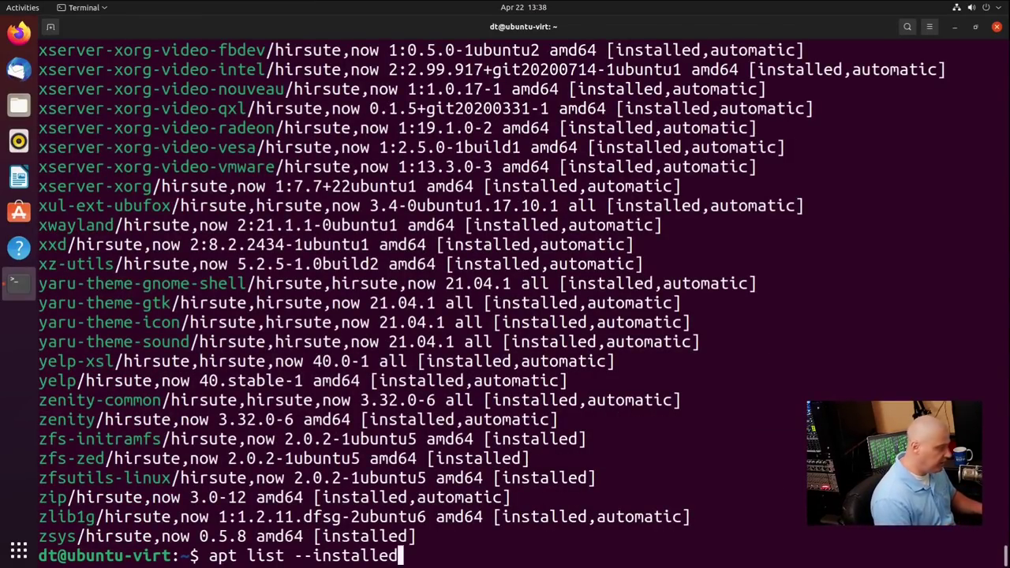
{"action": "type", "text": "| "}
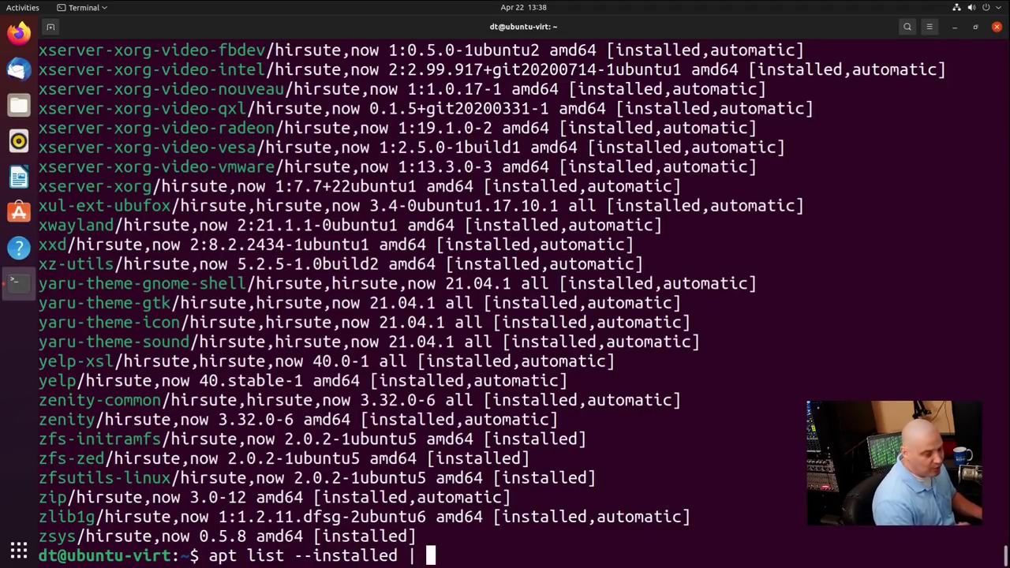
{"action": "type", "text": "wc "}
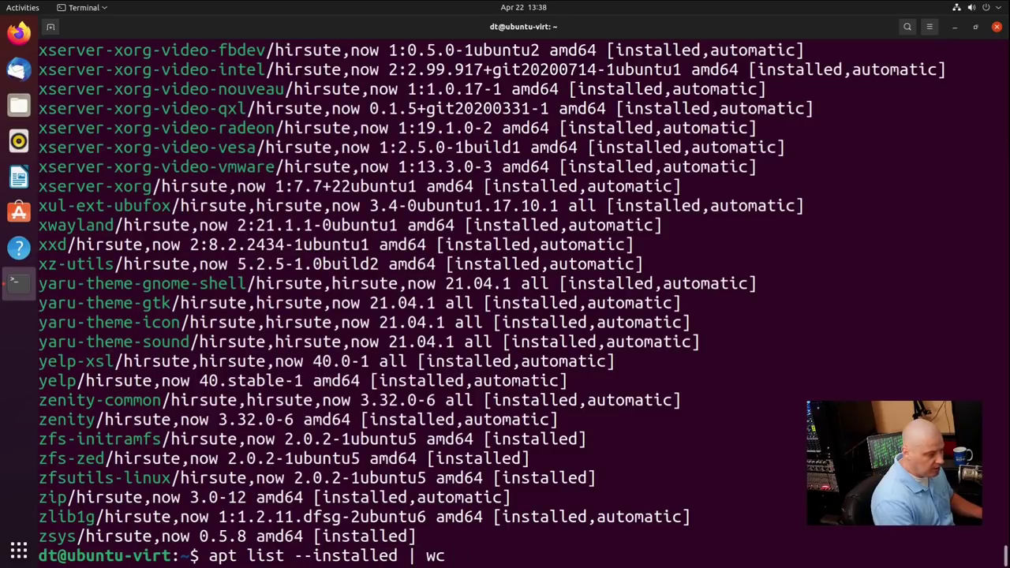
{"action": "type", "text": "-l"}
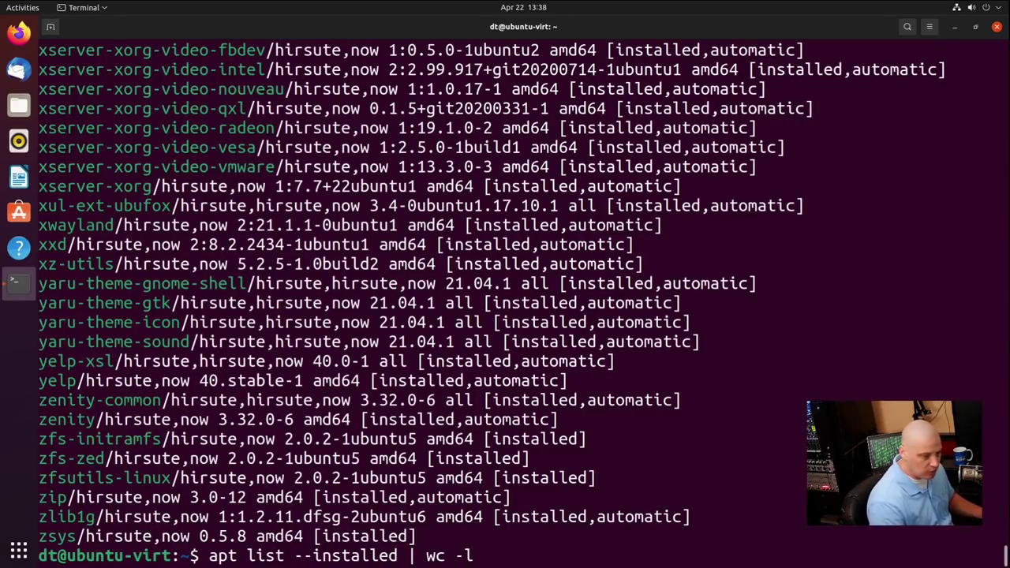
{"action": "key", "text": "Return"}
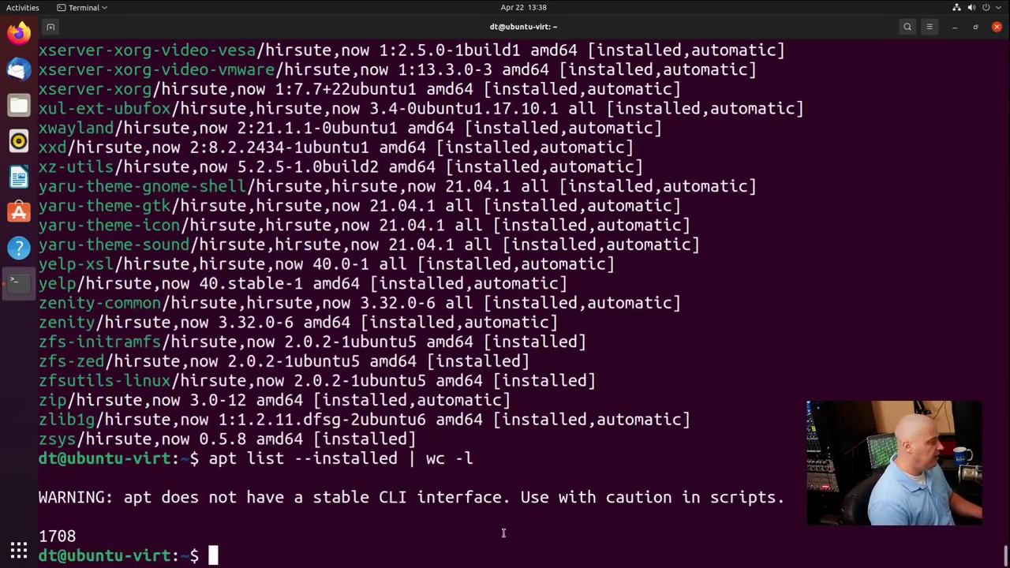
{"action": "left_click_drag", "start_coordinate": [41, 534], "coordinate": [78, 537]}
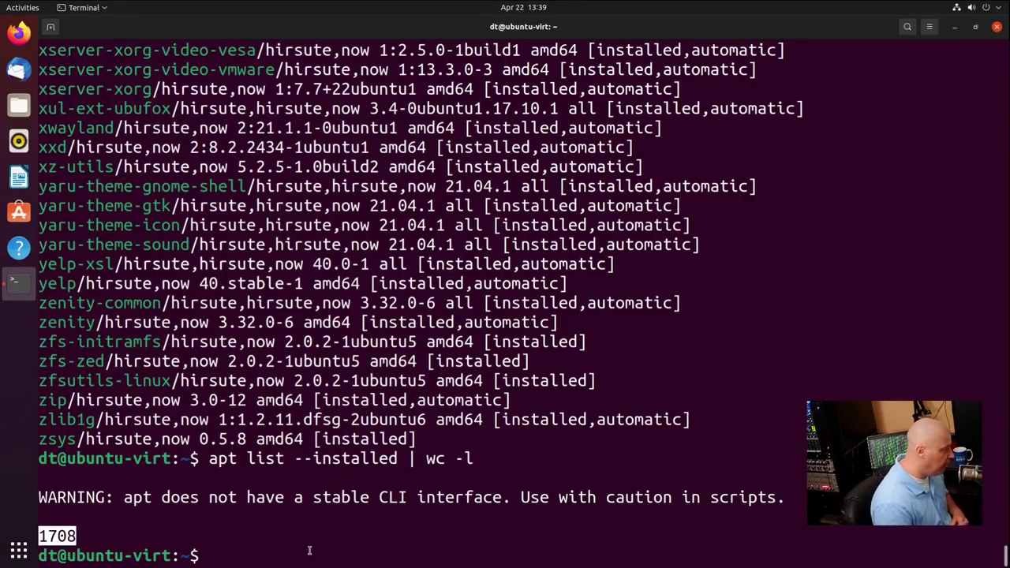
List the installed snap packages with snap list, clear the text selection and close the terminal window
{"action": "type", "text": "snap list"}
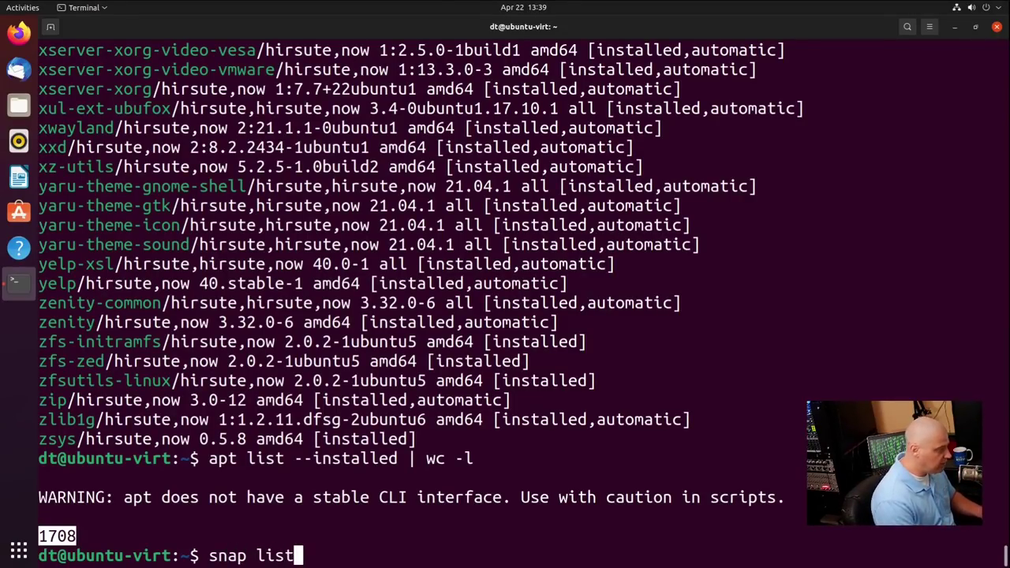
{"action": "key", "text": "Return"}
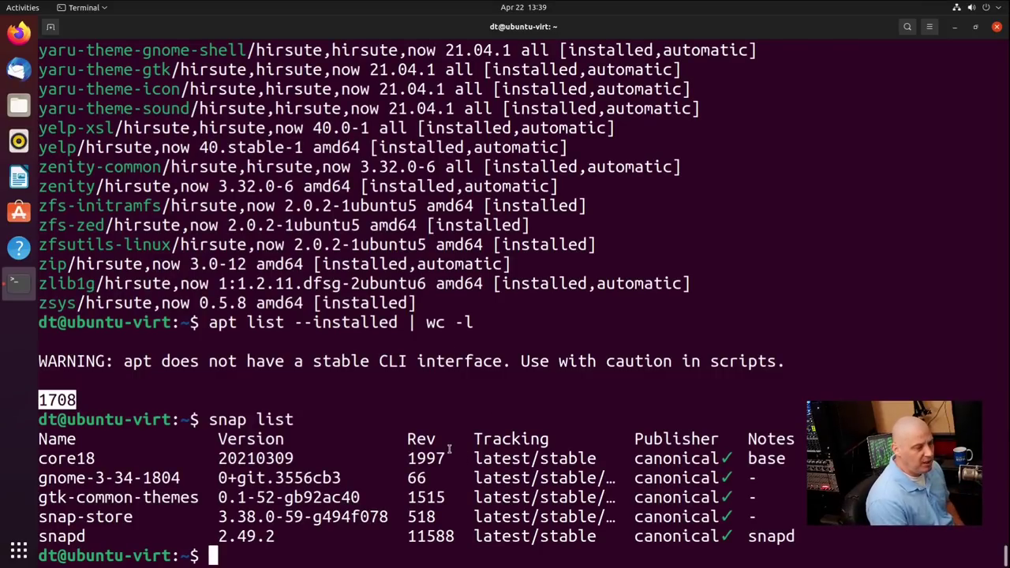
{"action": "left_click", "coordinate": [305, 550]}
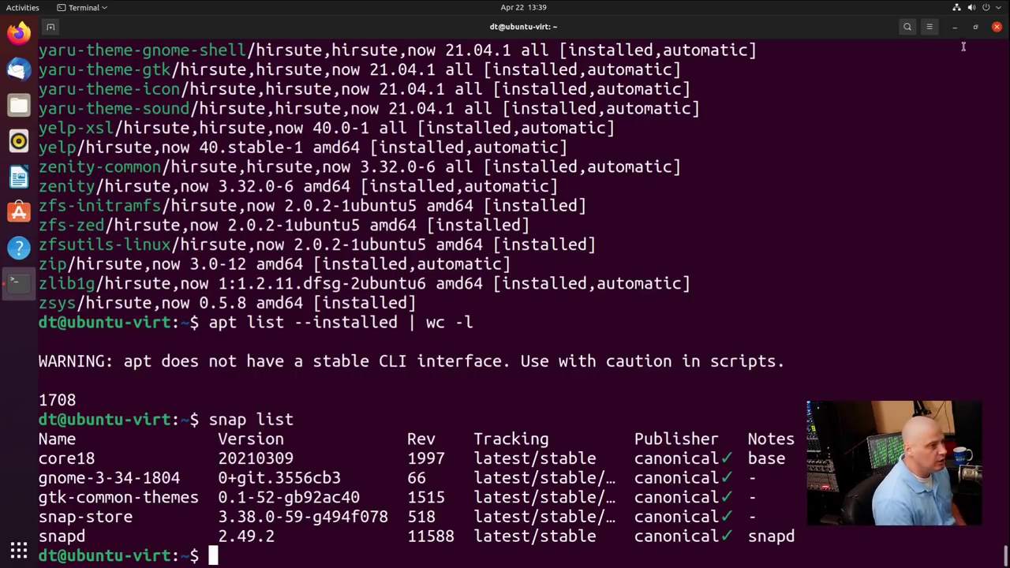
{"action": "left_click", "coordinate": [998, 27]}
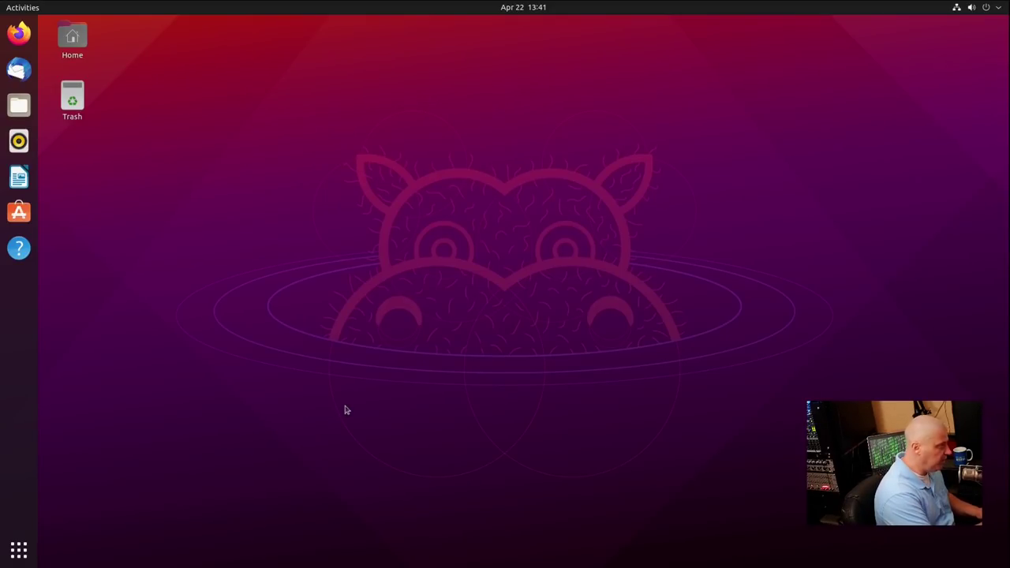
Open a new terminal window, enlarge its text by four zoom levels and maximize it
{"action": "key", "text": "ctrl+alt+t"}
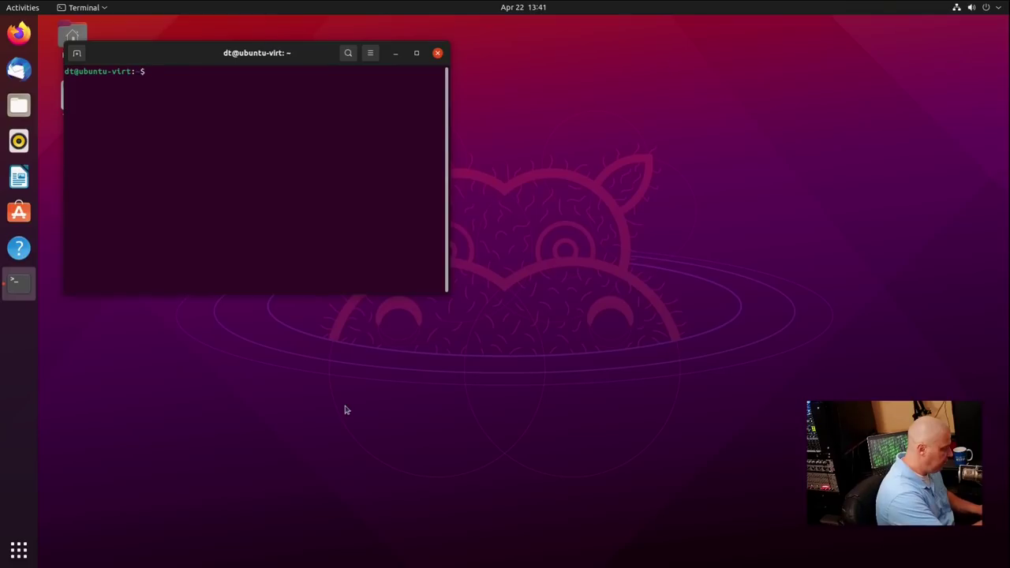
{"action": "key", "text": "ctrl+plus"}
{"action": "key", "text": "ctrl+plus"}
{"action": "key", "text": "ctrl+plus"}
{"action": "key", "text": "ctrl+plus"}
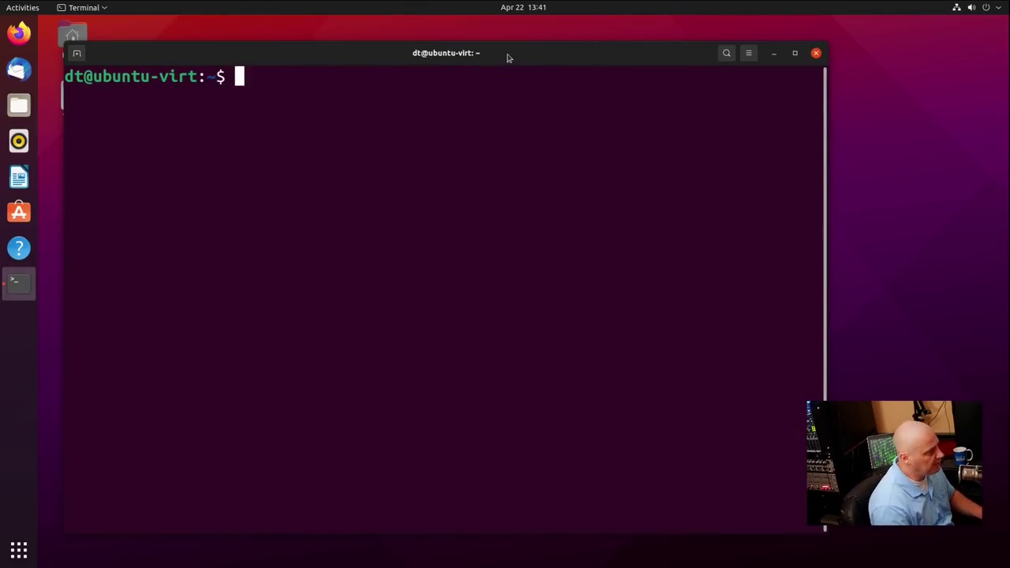
{"action": "double_click", "coordinate": [508, 57]}
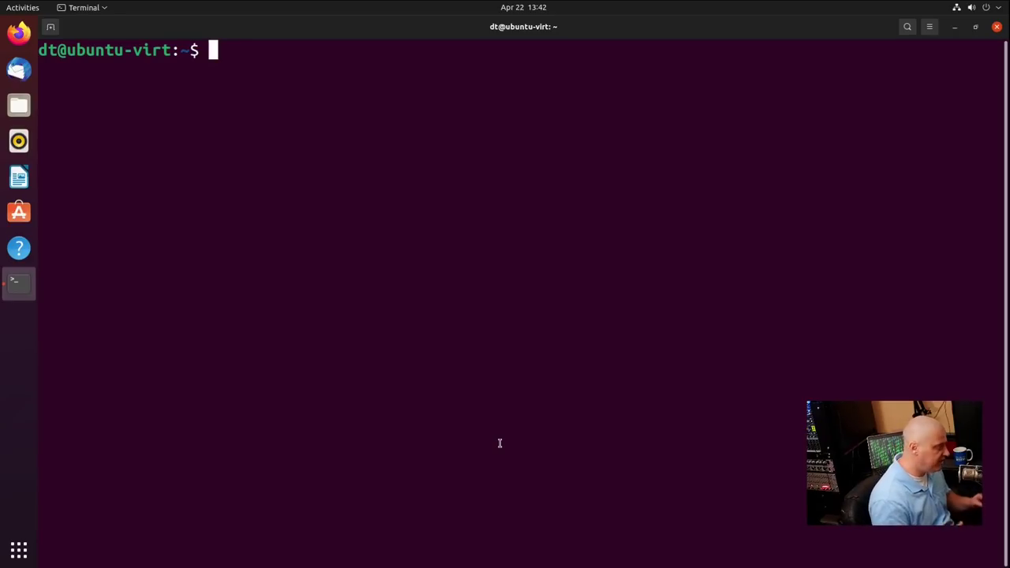
Go up to the /home directory with cd .. and list its contents in detail with ls -la
{"action": "type", "text": "cd .."}
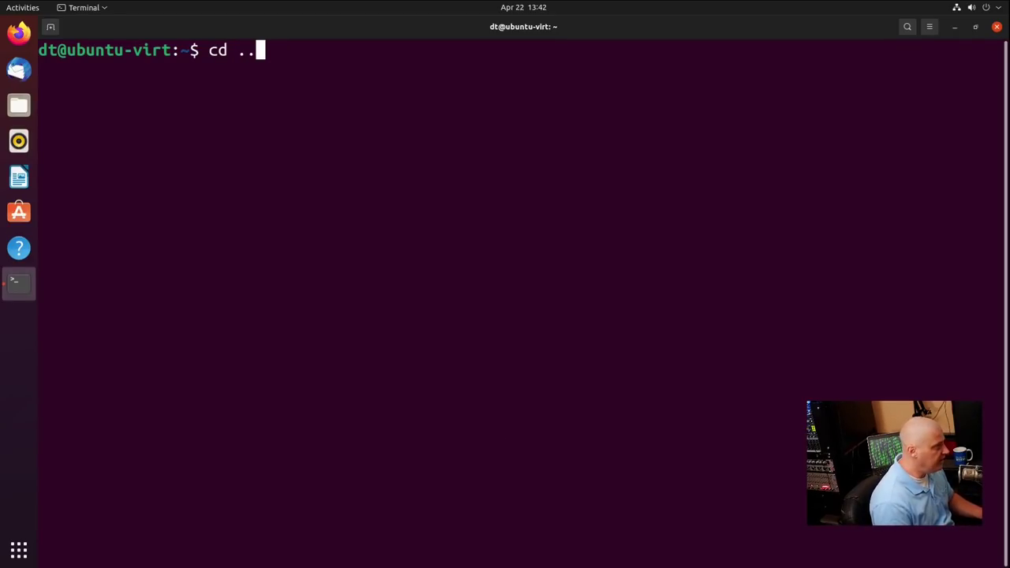
{"action": "key", "text": "Return"}
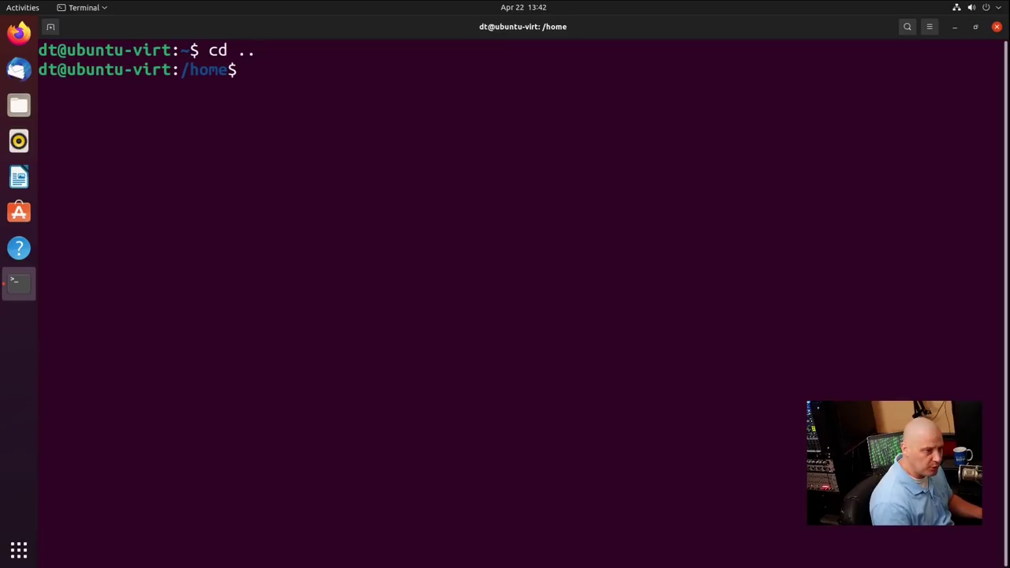
{"action": "type", "text": "ls -la"}
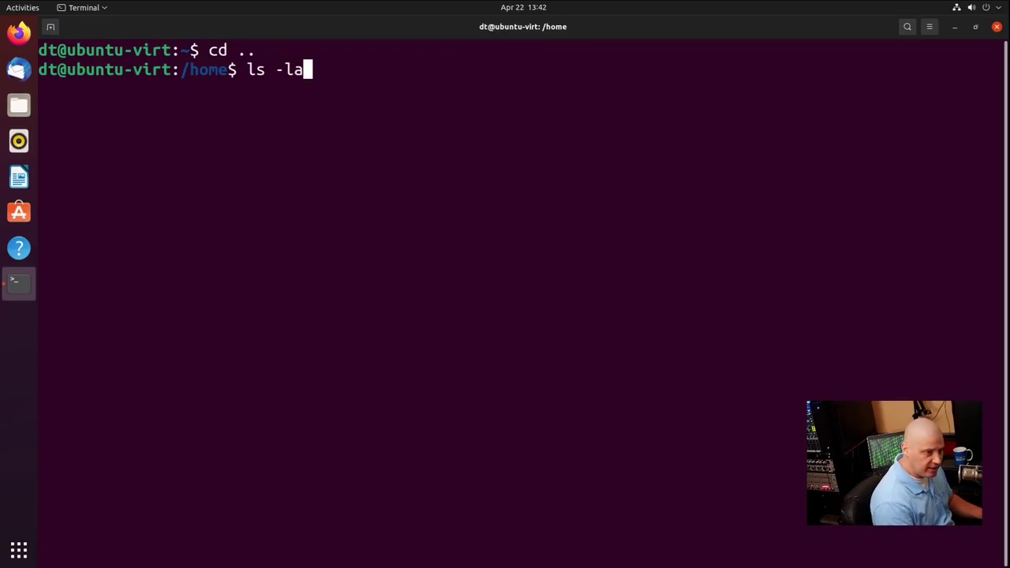
{"action": "key", "text": "Return"}
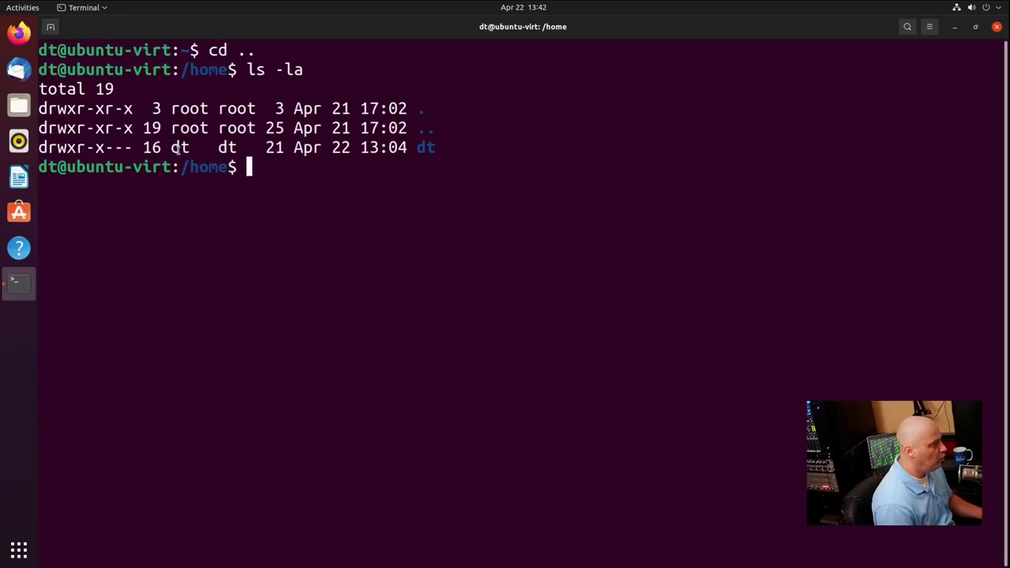
Highlight the owner, the whole listing line and the permissions of the user's home directory to examine them
{"action": "left_click_drag", "start_coordinate": [172, 148], "coordinate": [190, 148]}
{"action": "left_click_drag", "start_coordinate": [447, 146], "coordinate": [41, 145]}
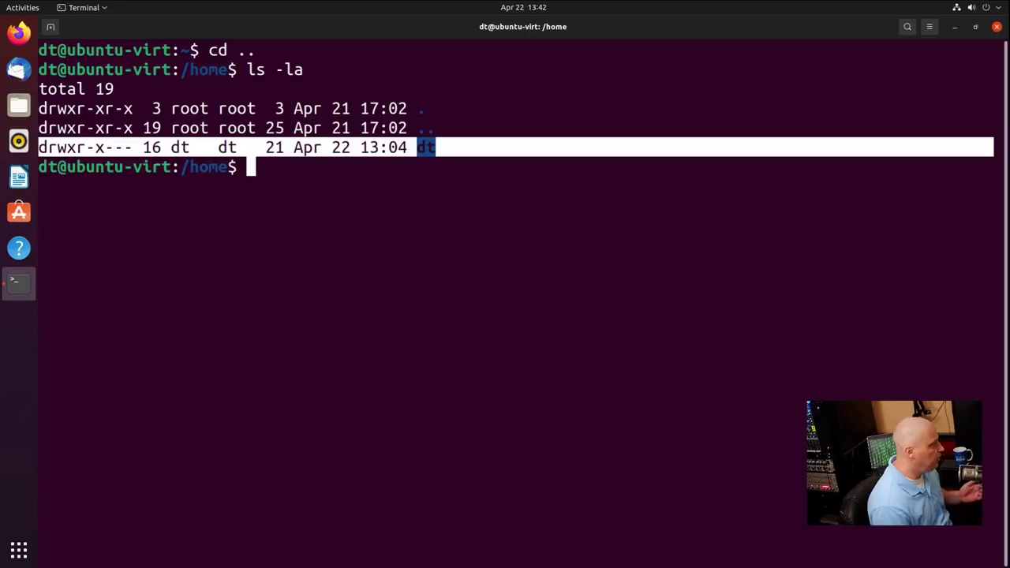
{"action": "left_click", "coordinate": [109, 148]}
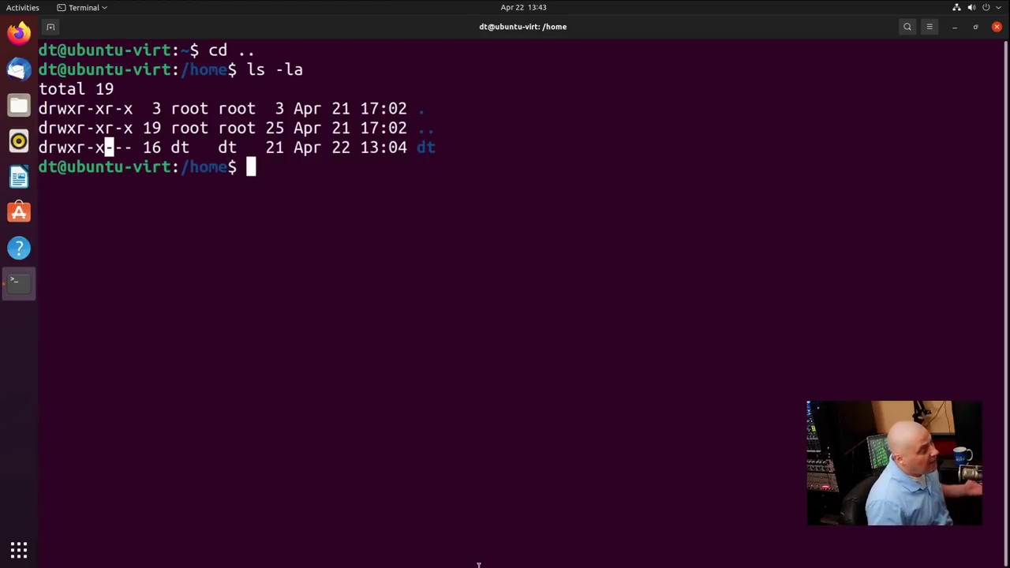
Switch to the KDE Plasma desktop, search its application launcher for about and open the top result
{"action": "left_click", "coordinate": [505, 367]}
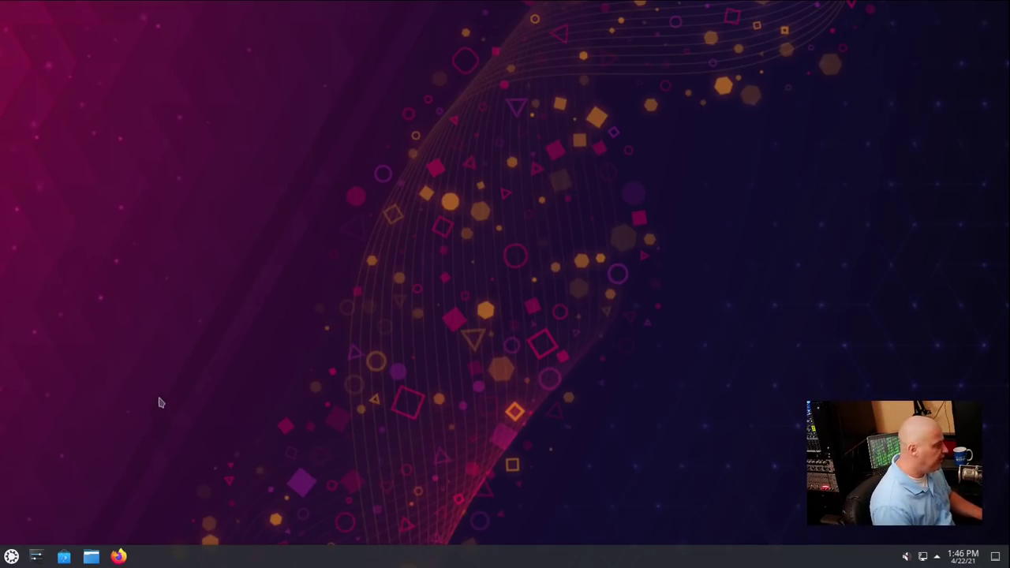
{"action": "left_click", "coordinate": [10, 555]}
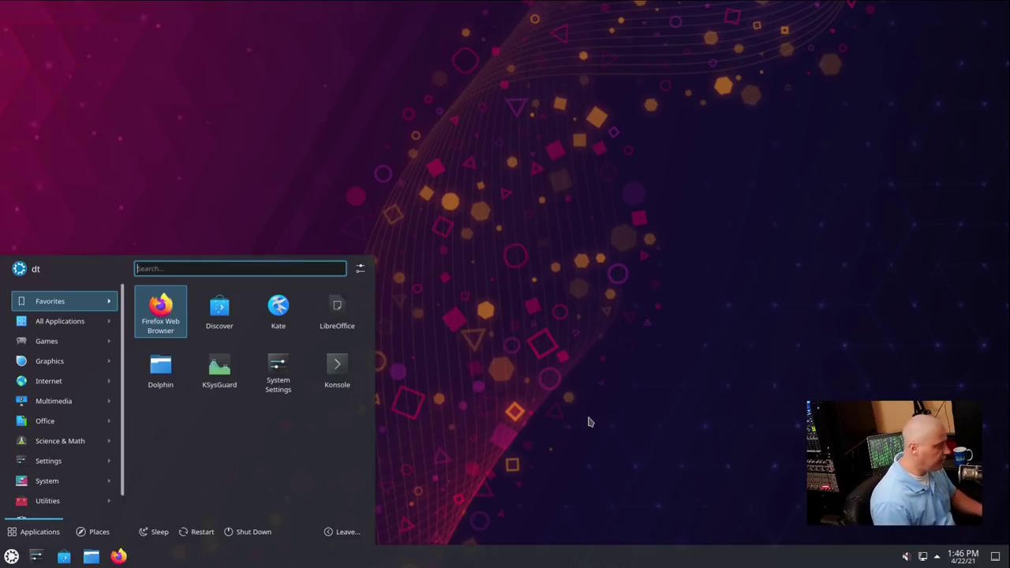
{"action": "type", "text": "about"}
{"action": "key", "text": "Return"}
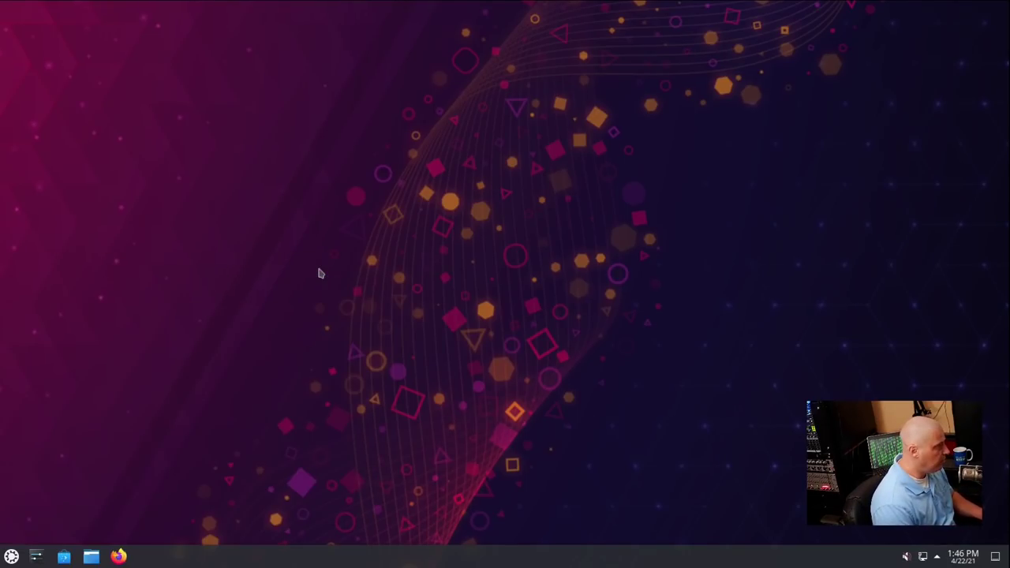
Move the system information window toward the middle of the desktop to examine the Kubuntu version details, and close it
{"action": "left_click_drag", "start_coordinate": [301, 7], "coordinate": [493, 62]}
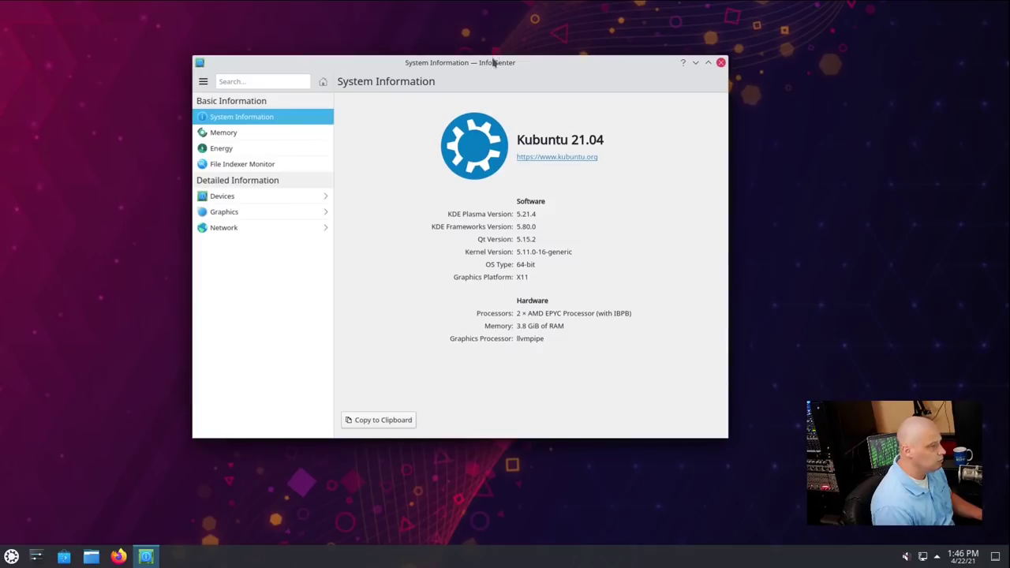
{"action": "left_click", "coordinate": [722, 66]}
Browse the application launcher's Science & Math, Internet, Multimedia and Office categories to examine the preinstalled programs
{"action": "left_click", "coordinate": [12, 558]}
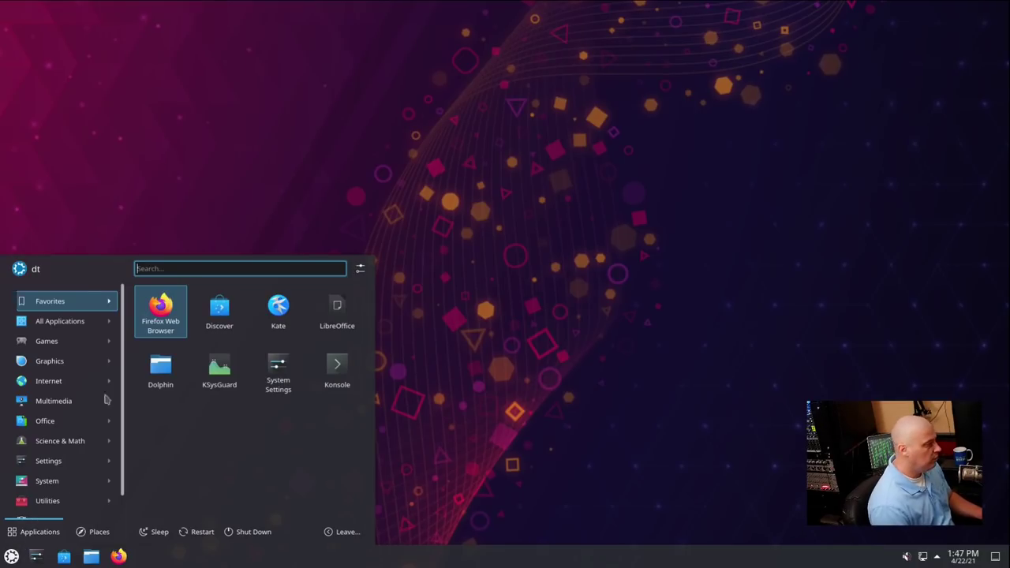
{"action": "mouse_move", "coordinate": [100, 440]}
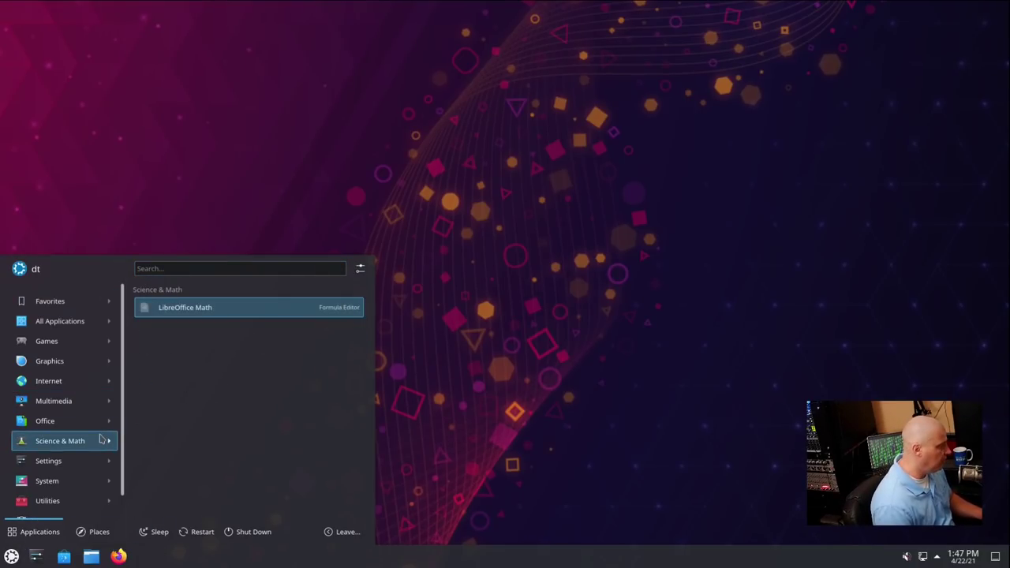
{"action": "mouse_move", "coordinate": [95, 388]}
{"action": "mouse_move", "coordinate": [84, 406]}
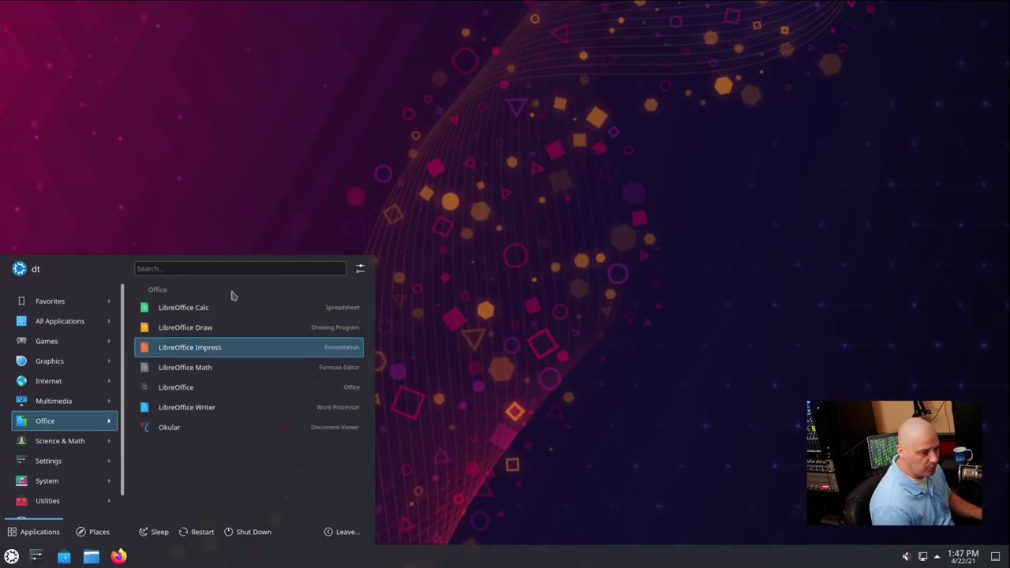
{"action": "left_click", "coordinate": [451, 399]}
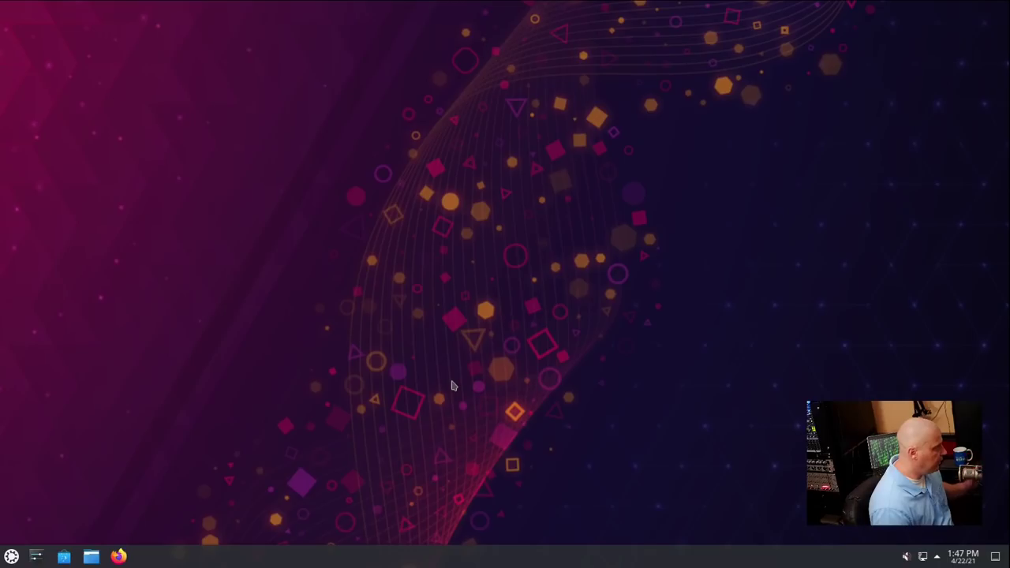
Look through the launcher's Internet and Multimedia categories, and briefly open the Elisa music player
{"action": "left_click", "coordinate": [11, 557]}
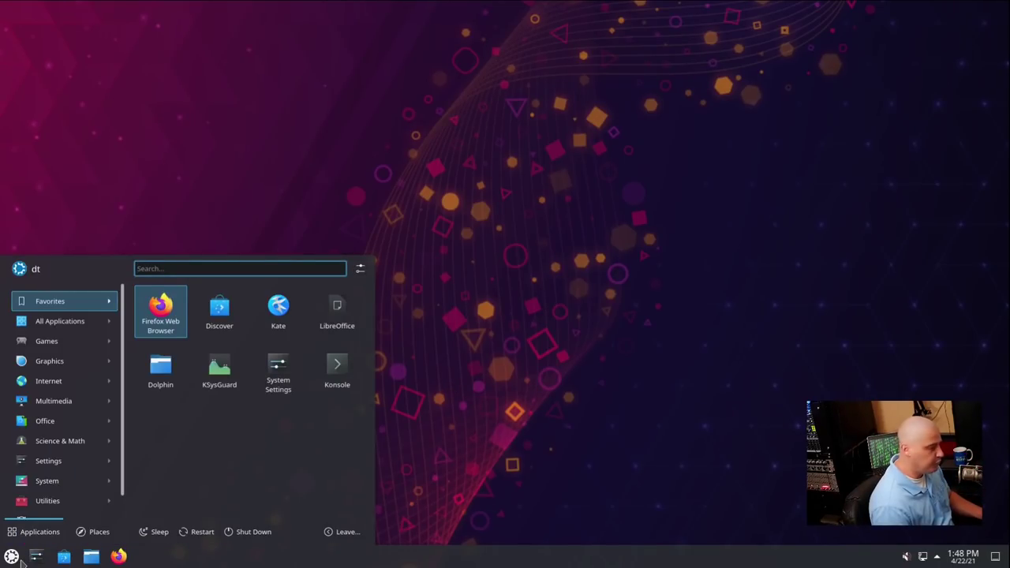
{"action": "left_click", "coordinate": [93, 384]}
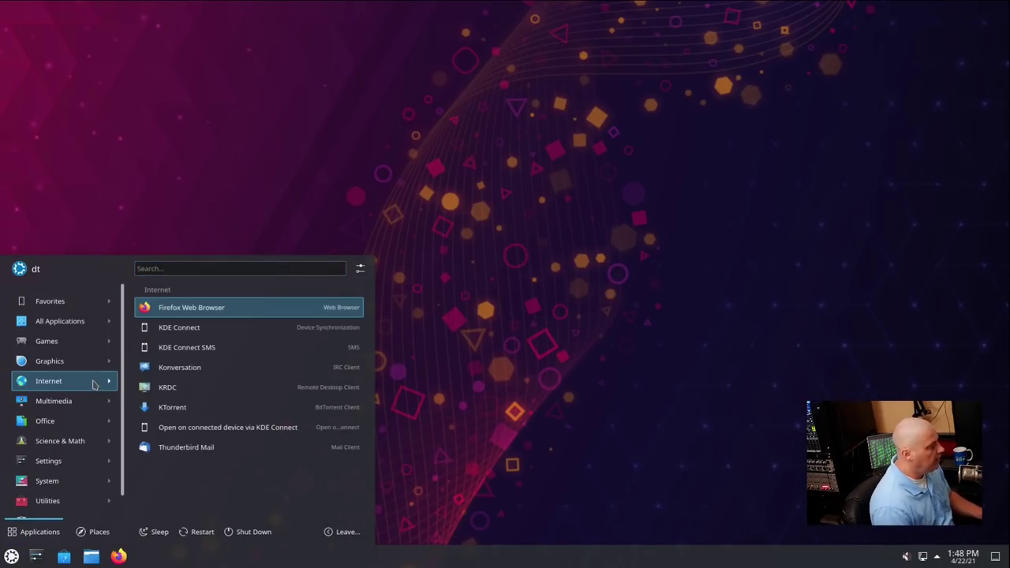
{"action": "left_click", "coordinate": [90, 403]}
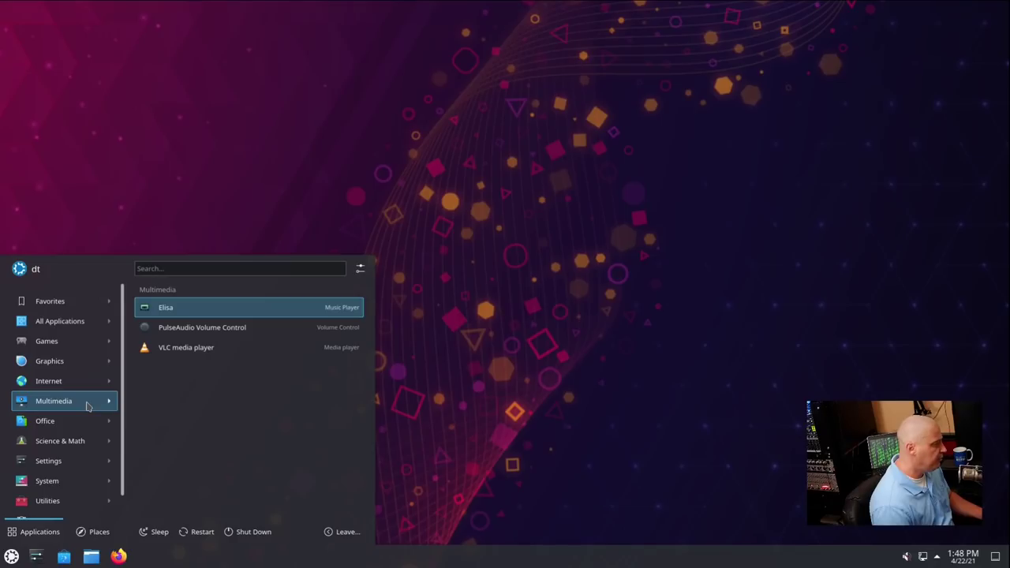
{"action": "left_click", "coordinate": [210, 314]}
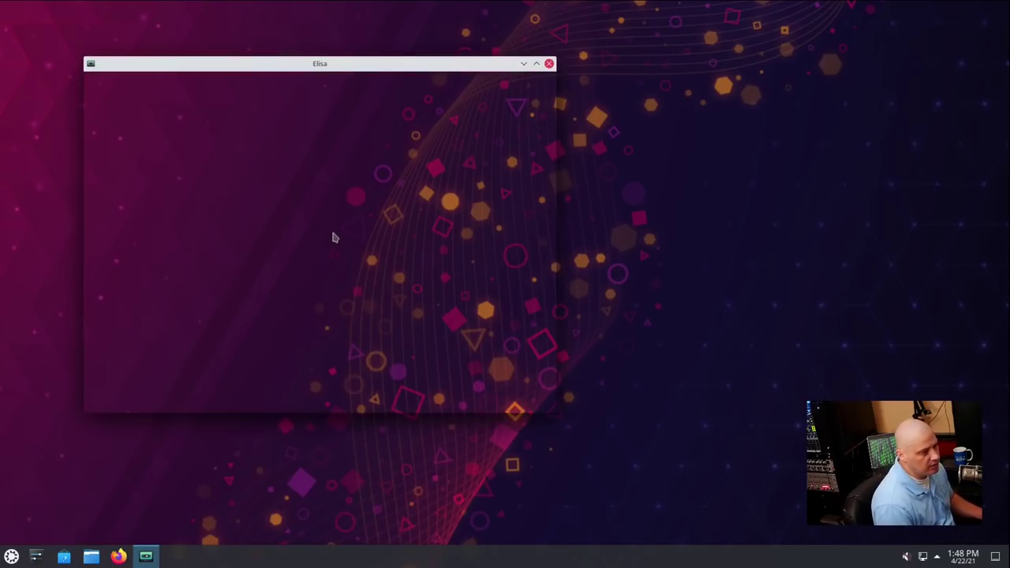
{"action": "left_click", "coordinate": [550, 63]}
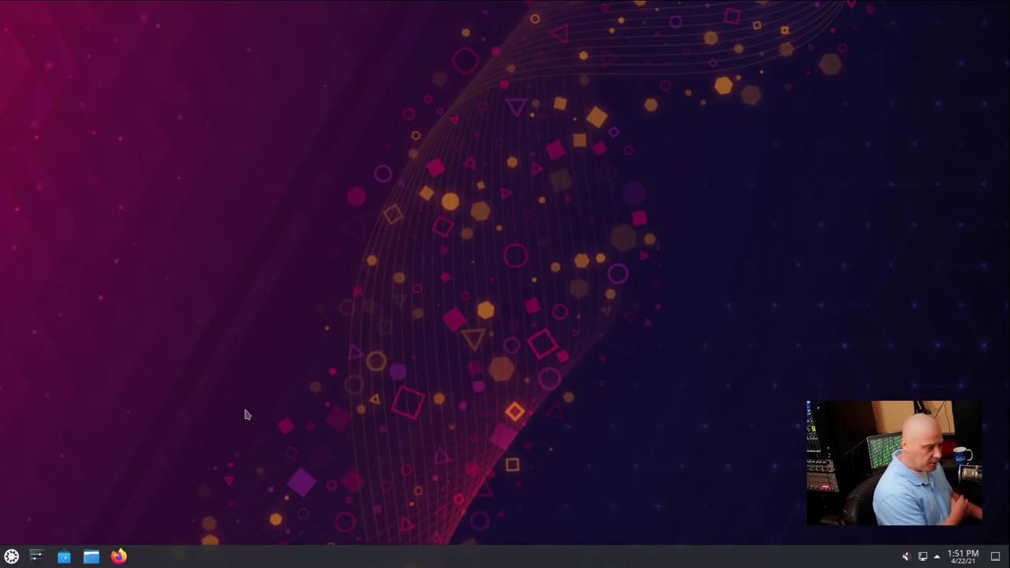
Open the Discover software center to view its Featured page, and close it
{"action": "left_click", "coordinate": [63, 556]}
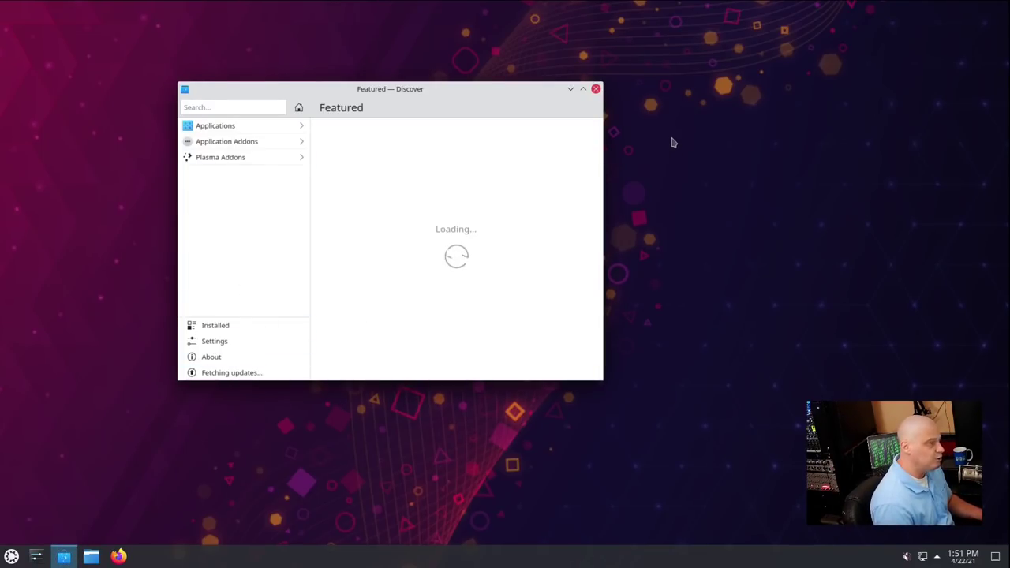
{"action": "left_click", "coordinate": [596, 89]}
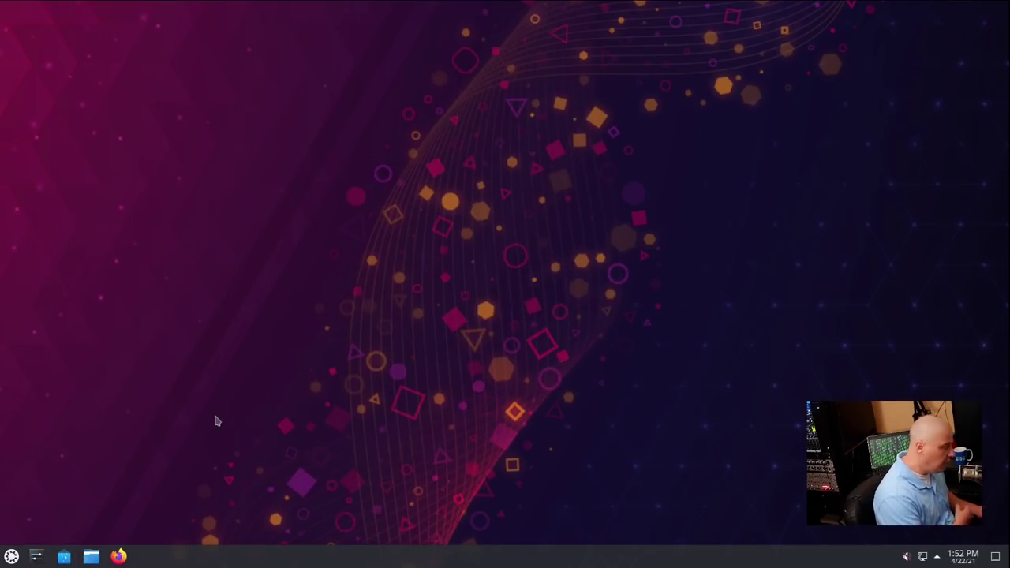
Open a Konsole terminal and enlarge its text by four zoom levels
{"action": "key", "text": "ctrl+alt+t"}
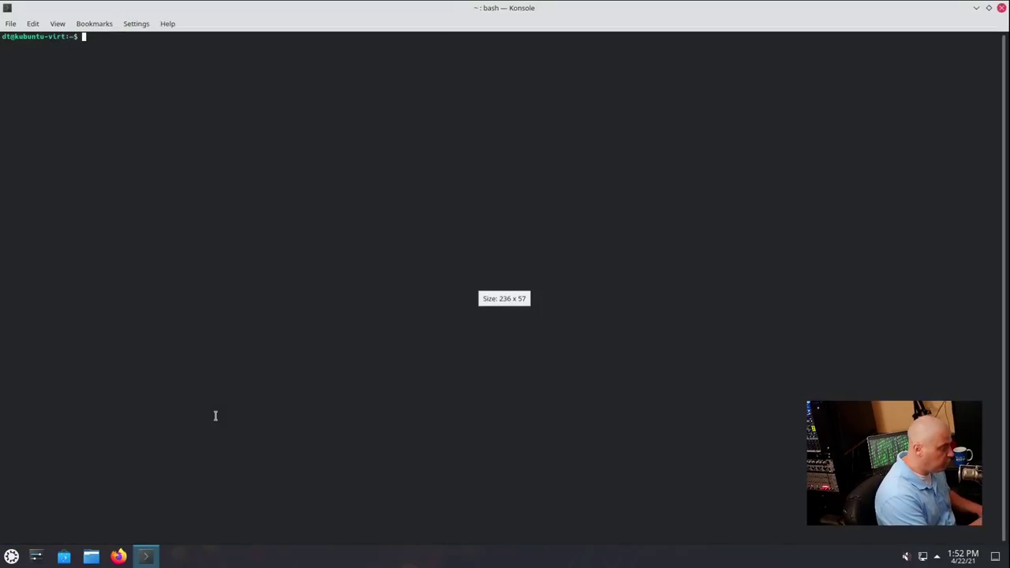
{"action": "key", "text": "ctrl+plus"}
{"action": "key", "text": "ctrl+plus"}
{"action": "key", "text": "ctrl+plus"}
{"action": "key", "text": "ctrl+plus"}
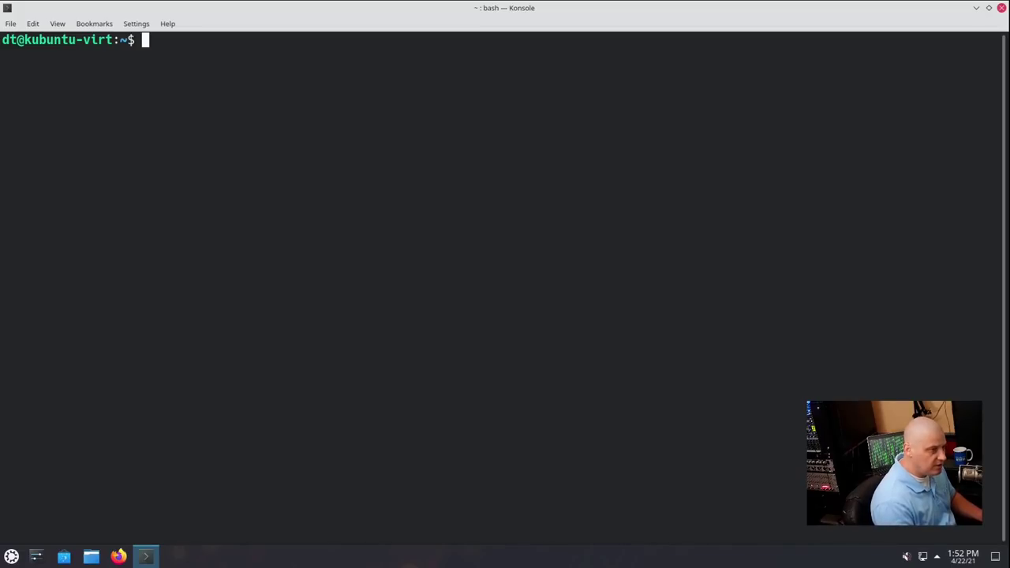
Count the installed packages by running apt list --installed | wc -l
{"action": "type", "text": "apt "}
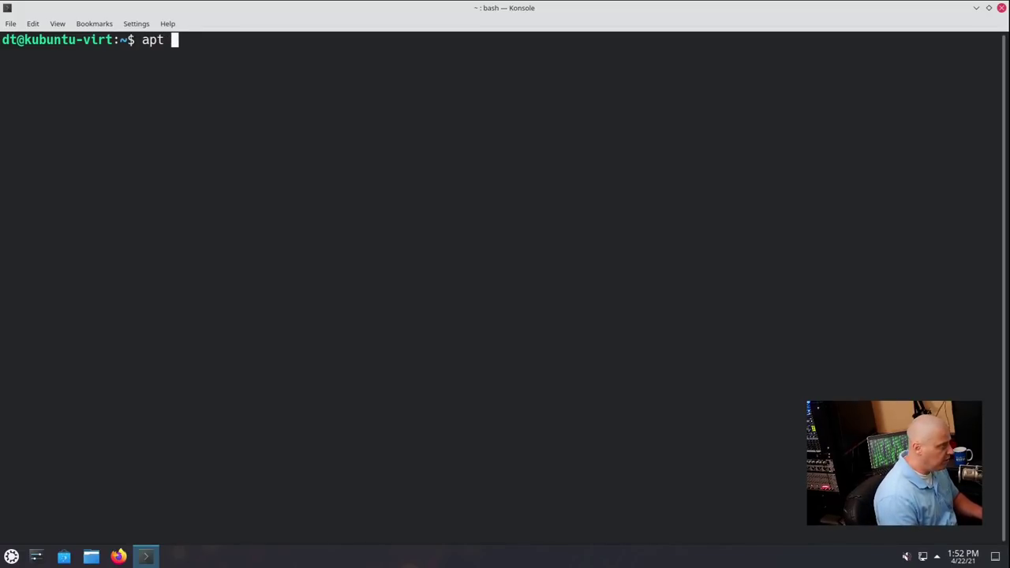
{"action": "type", "text": "list "}
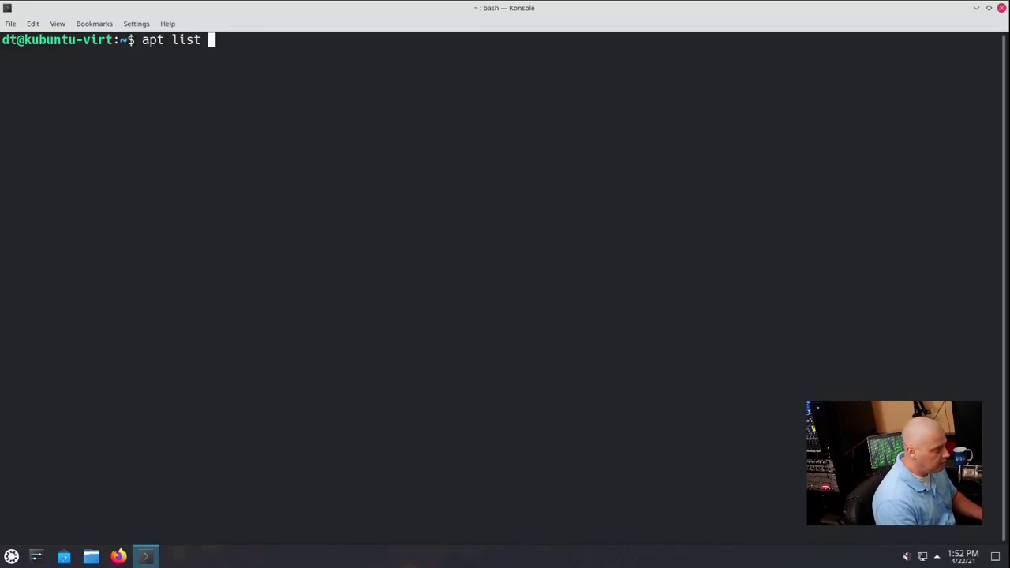
{"action": "type", "text": "--installed "}
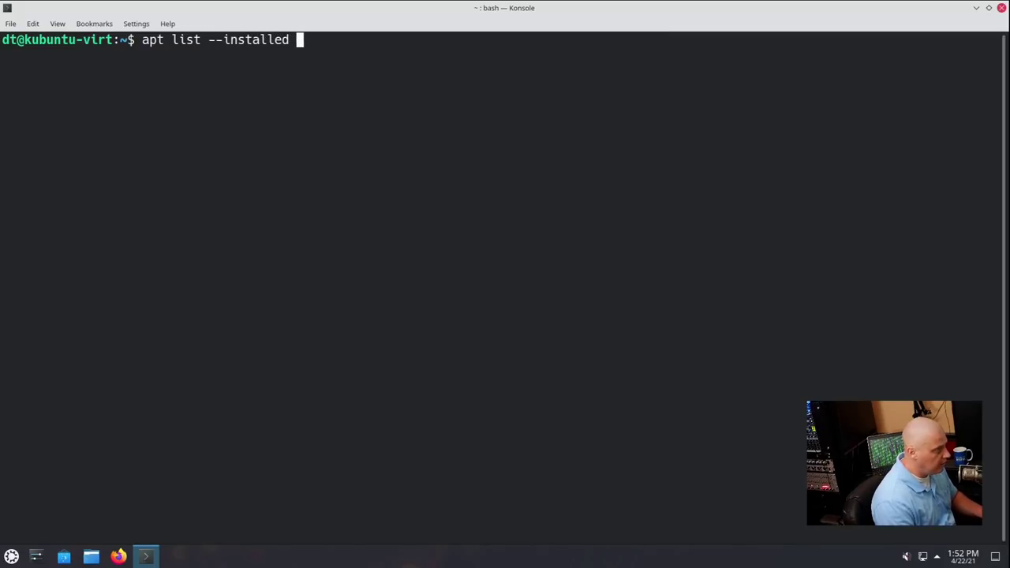
{"action": "type", "text": "| "}
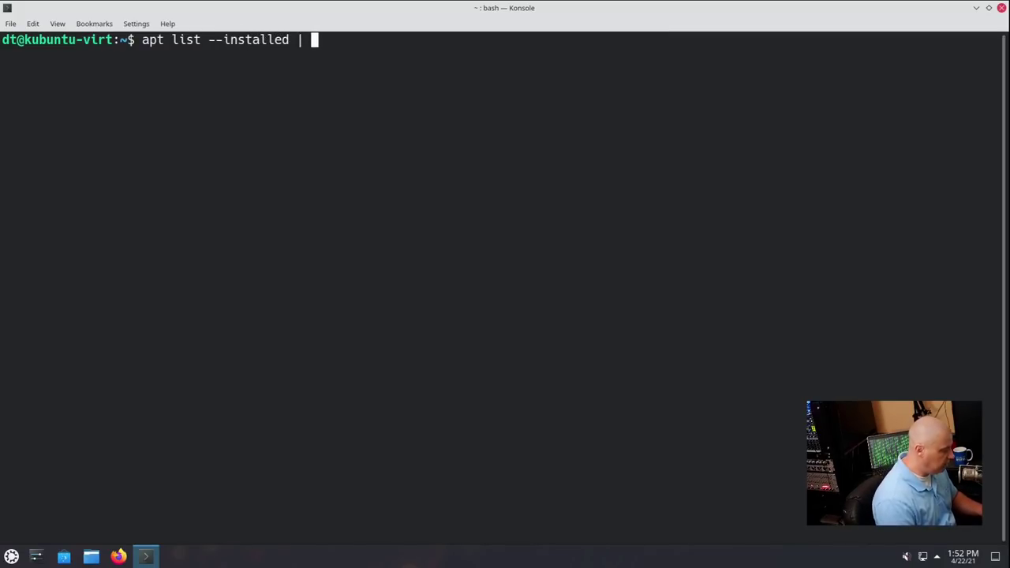
{"action": "type", "text": "wc -l"}
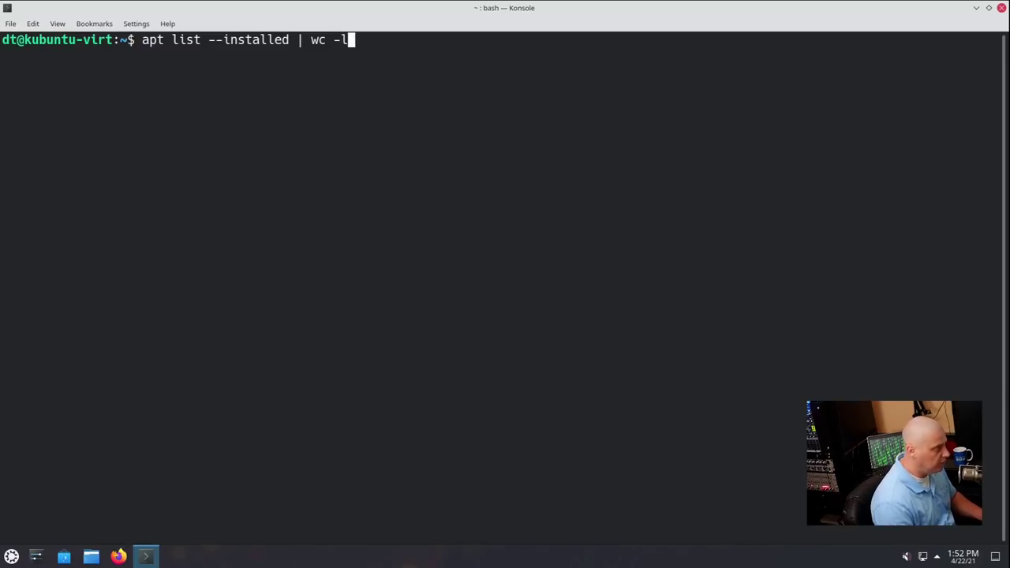
{"action": "key", "text": "Return"}
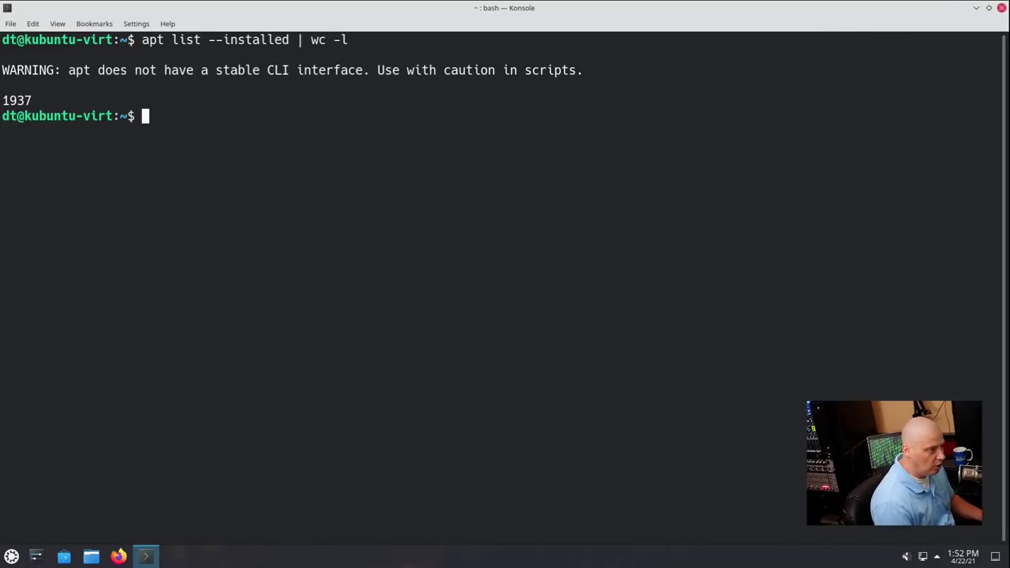
Close the terminal, open a fresh one and list the installed snaps with snap list
{"action": "left_click", "coordinate": [1001, 7]}
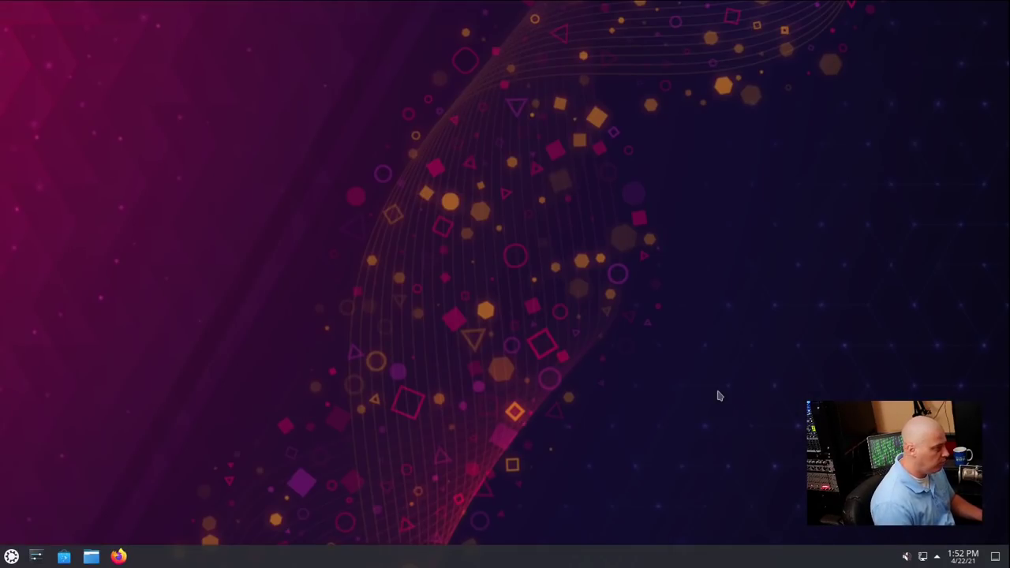
{"action": "key", "text": "ctrl+alt+t"}
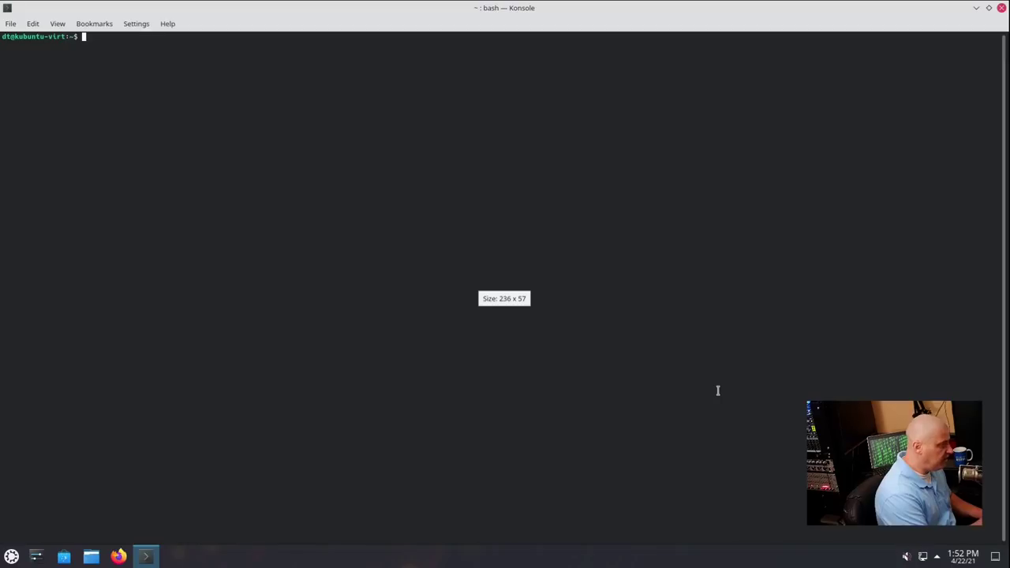
{"action": "type", "text": "snap list"}
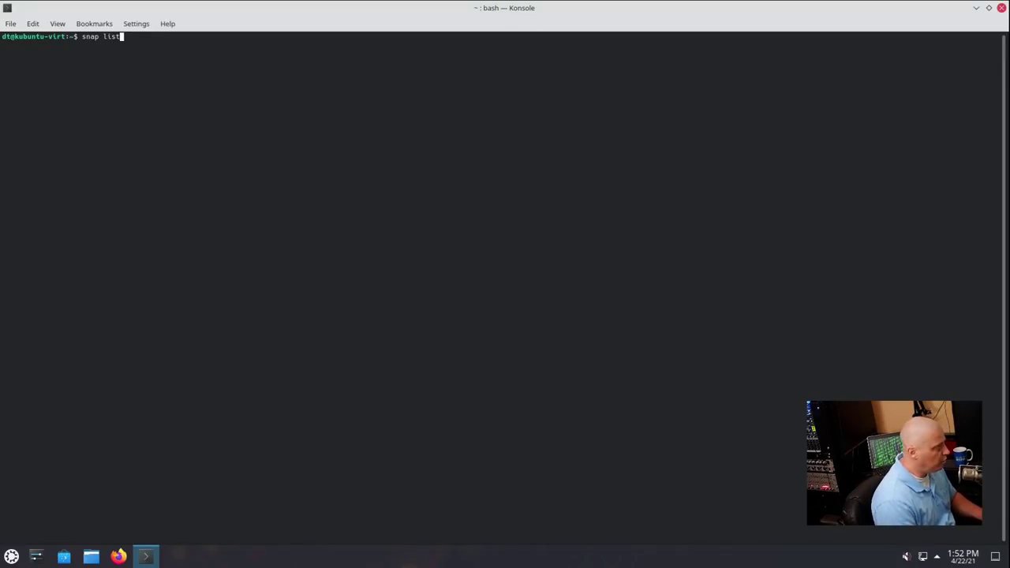
{"action": "key", "text": "Return"}
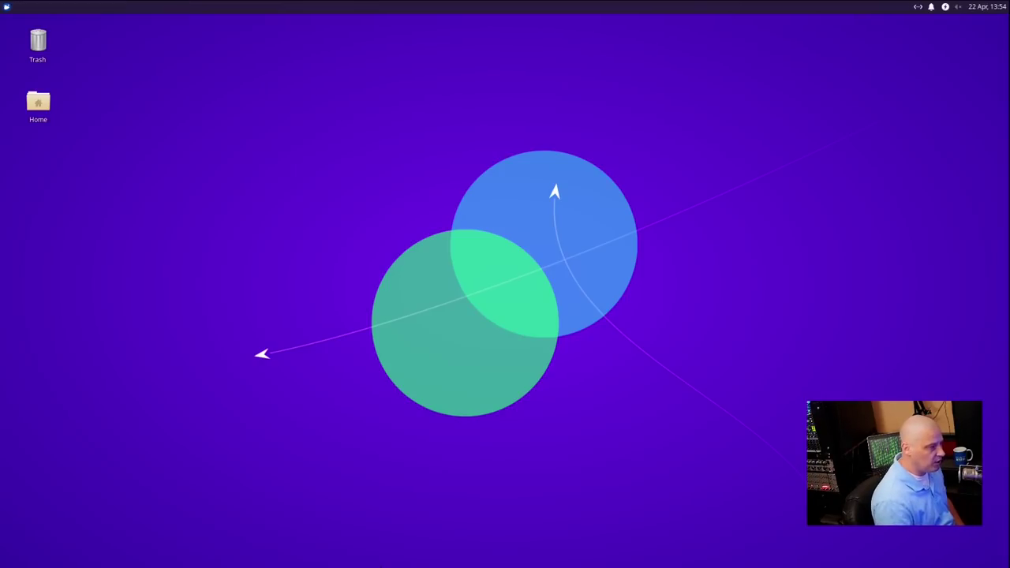
Switch to the Xfce desktop and enable dark mode for Panel 0 in the panel preferences
{"action": "right_click", "coordinate": [602, 14]}
{"action": "mouse_move", "coordinate": [627, 76]}
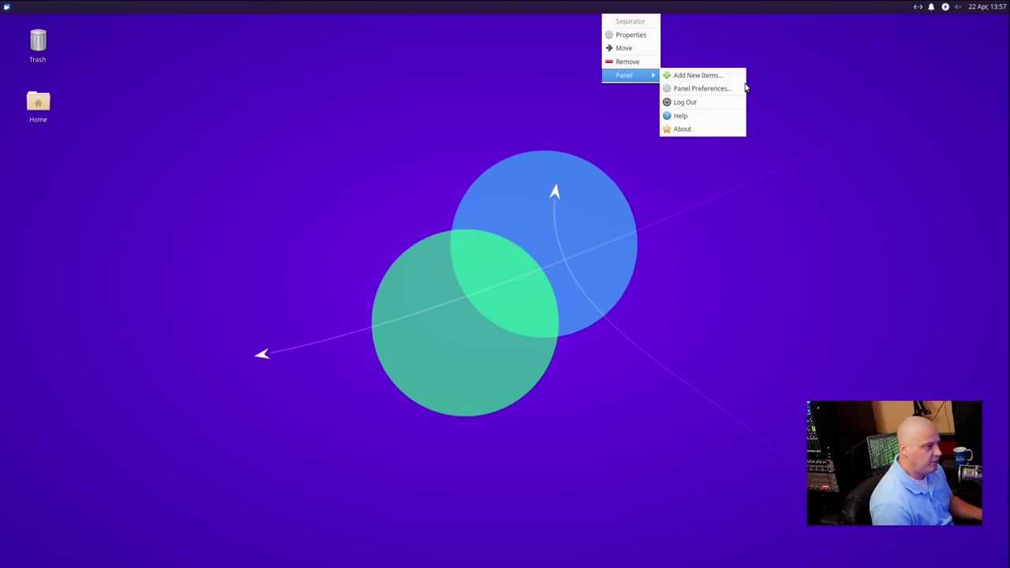
{"action": "left_click", "coordinate": [718, 88]}
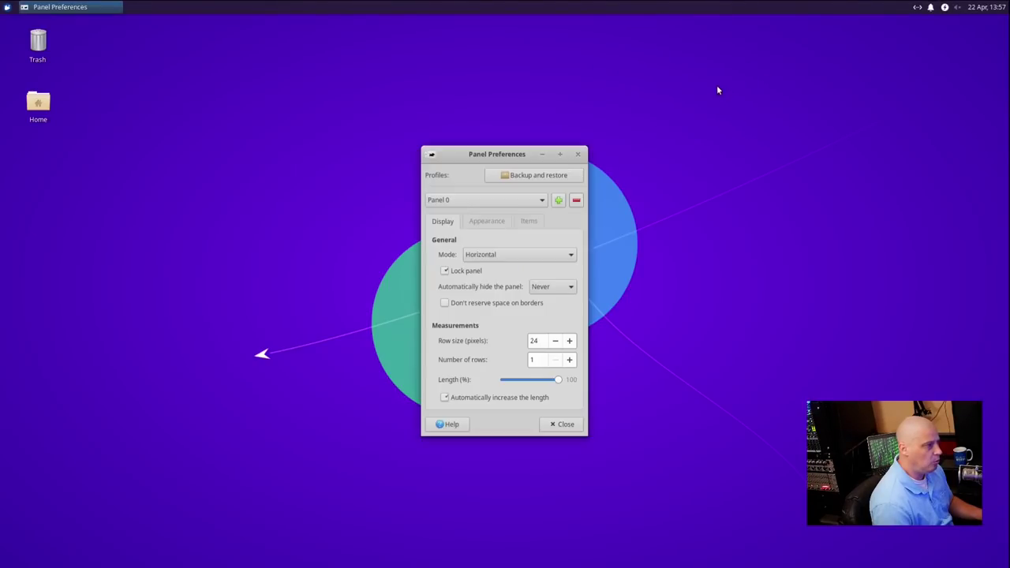
{"action": "left_click", "coordinate": [488, 221]}
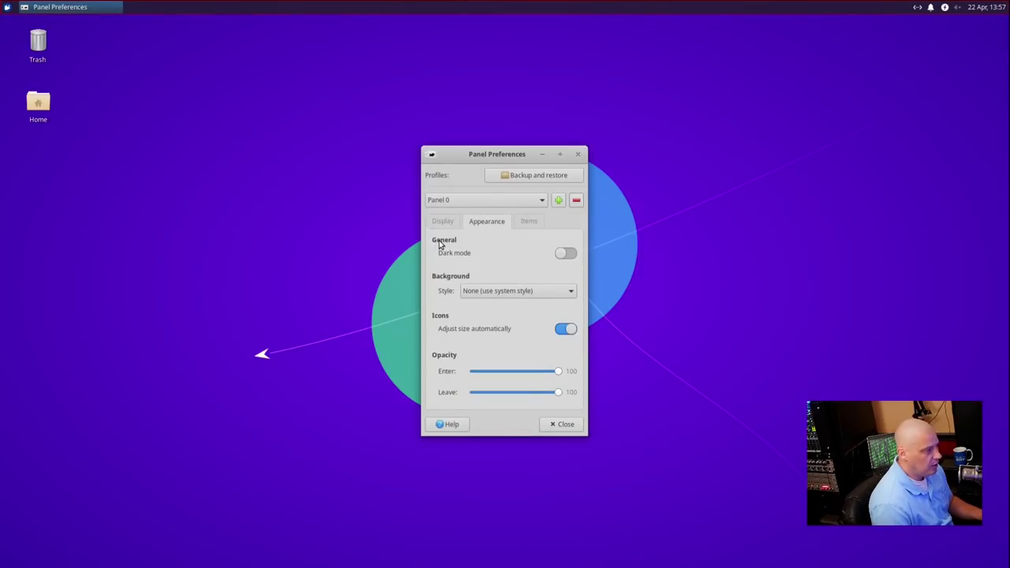
{"action": "left_click", "coordinate": [562, 253]}
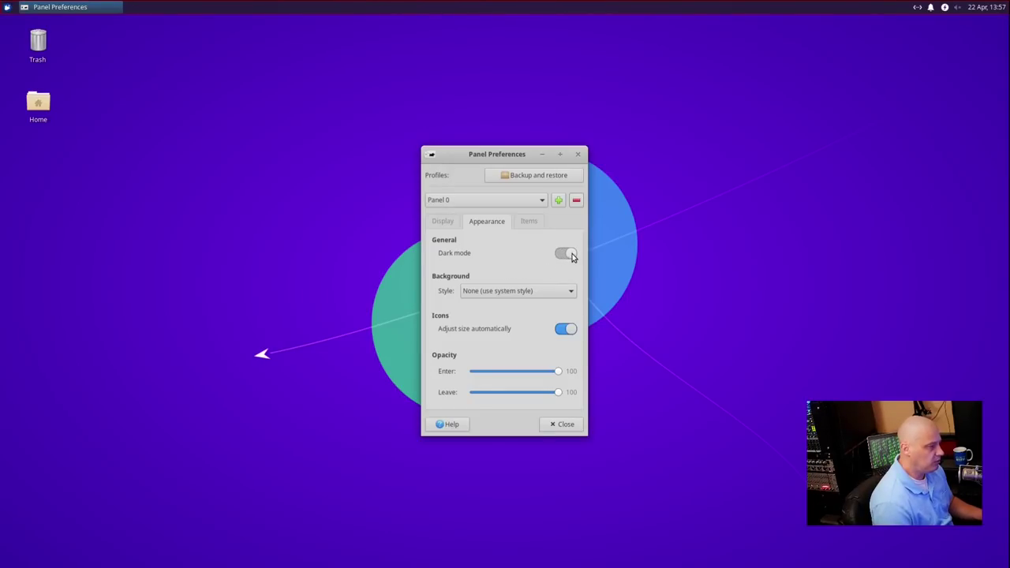
{"action": "left_click", "coordinate": [577, 156]}
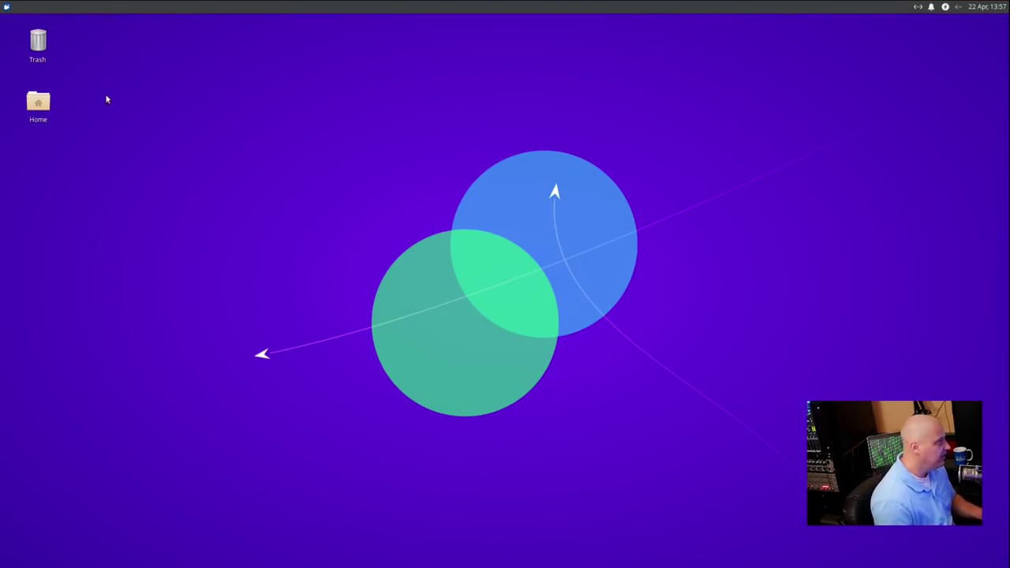
Open the Home folder from the desktop, move its window aside to view the file manager, and close it
{"action": "double_click", "coordinate": [52, 99]}
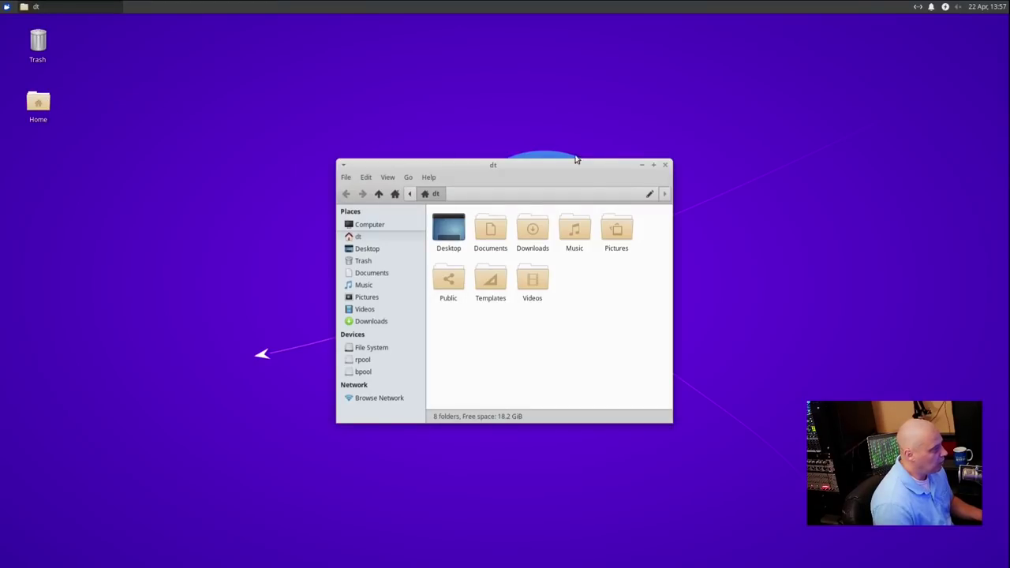
{"action": "left_click_drag", "start_coordinate": [586, 170], "coordinate": [687, 139]}
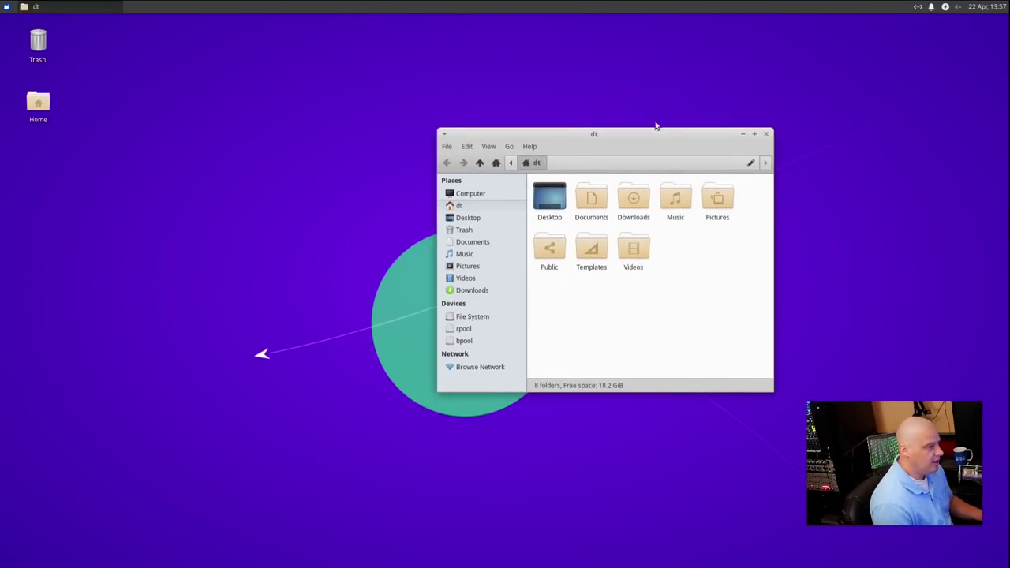
{"action": "left_click", "coordinate": [767, 136]}
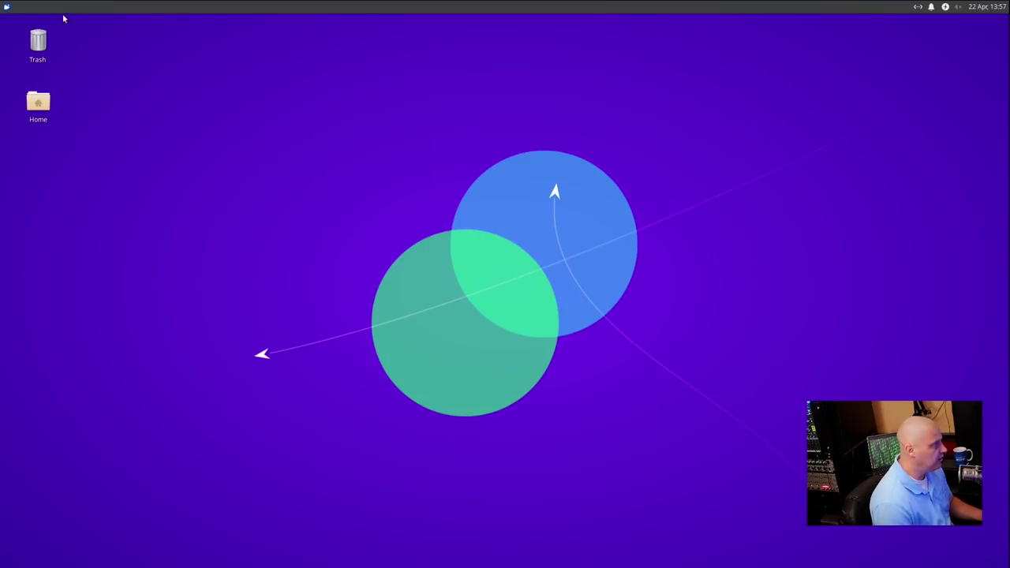
Browse the preinstalled applications in the Accessories and Games categories of the Xfce desktop
{"action": "left_click", "coordinate": [9, 7]}
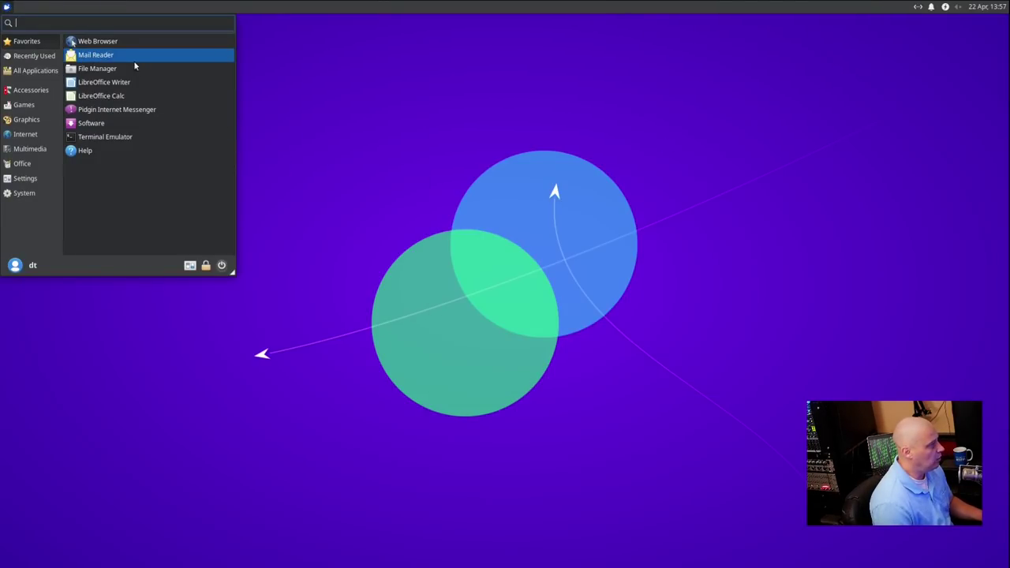
{"action": "left_click", "coordinate": [452, 374]}
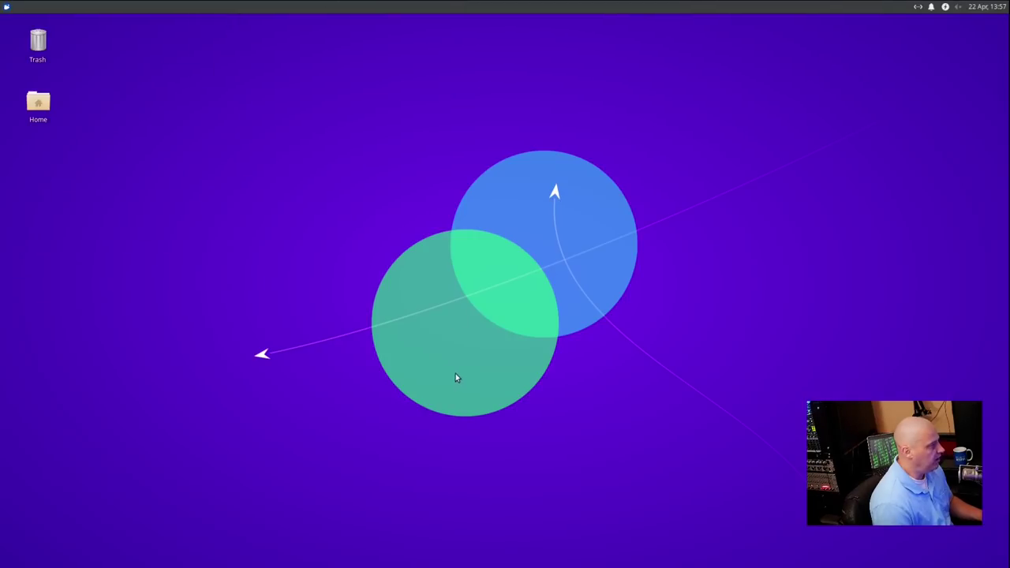
{"action": "left_click", "coordinate": [9, 7]}
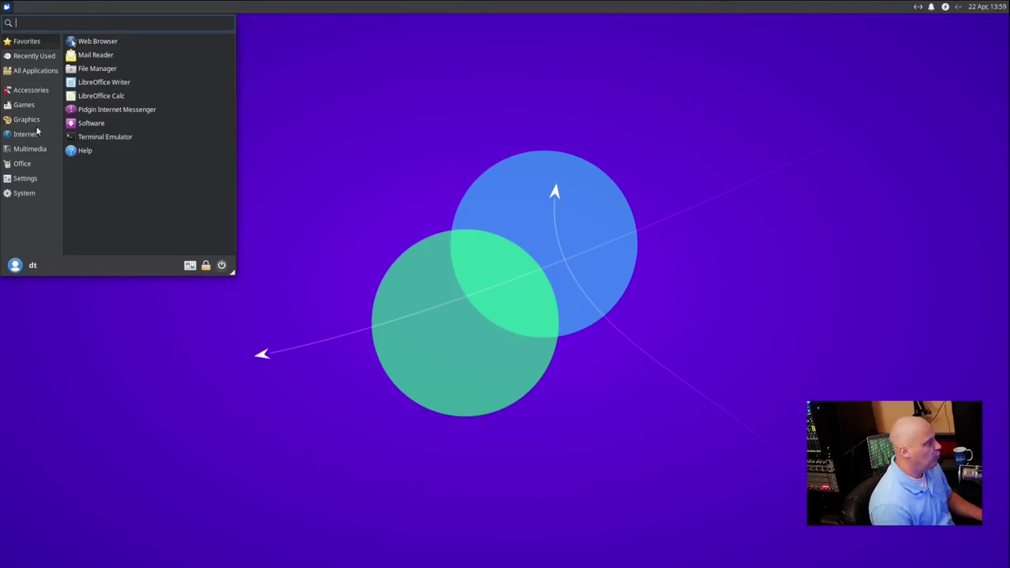
{"action": "left_click", "coordinate": [30, 90]}
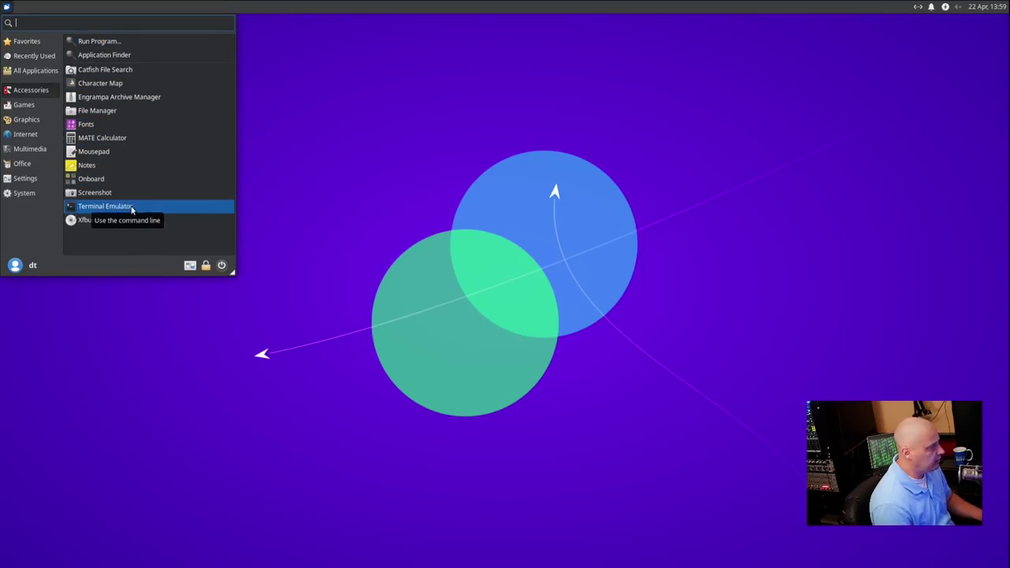
{"action": "left_click", "coordinate": [32, 107]}
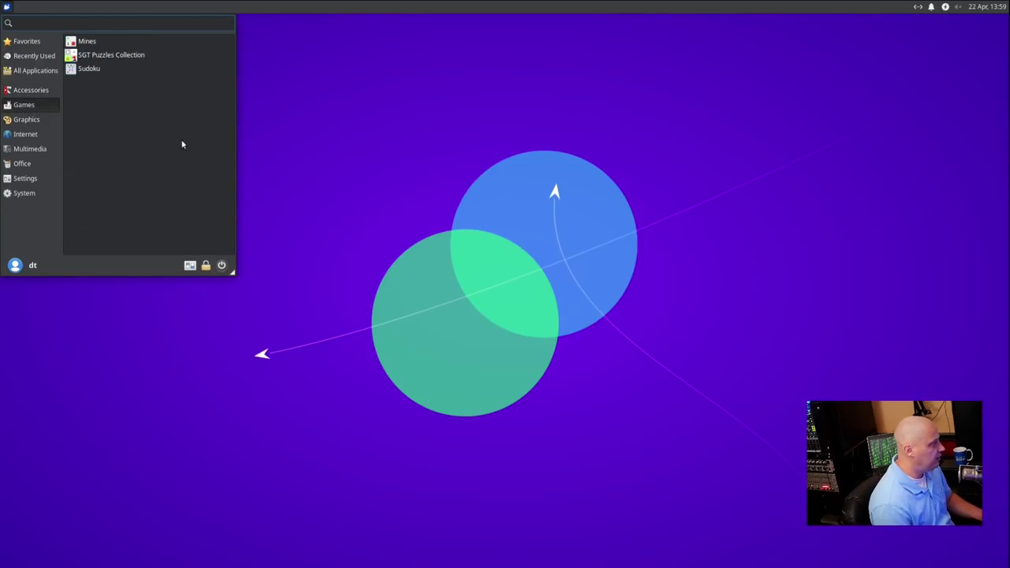
Review the preinstalled Internet applications, open HexChat to view its network list, and close it
{"action": "left_click", "coordinate": [37, 136]}
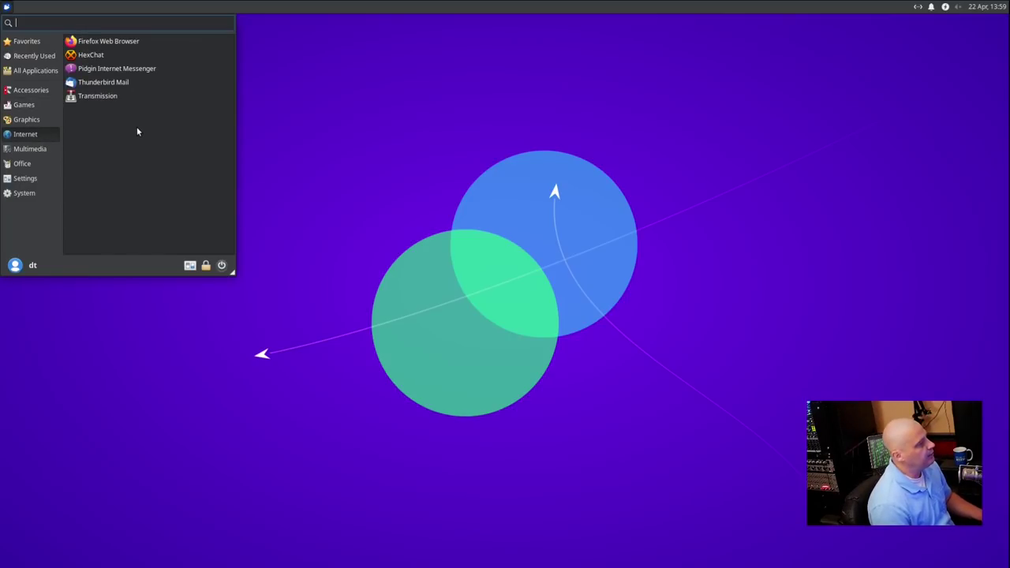
{"action": "left_click", "coordinate": [94, 55]}
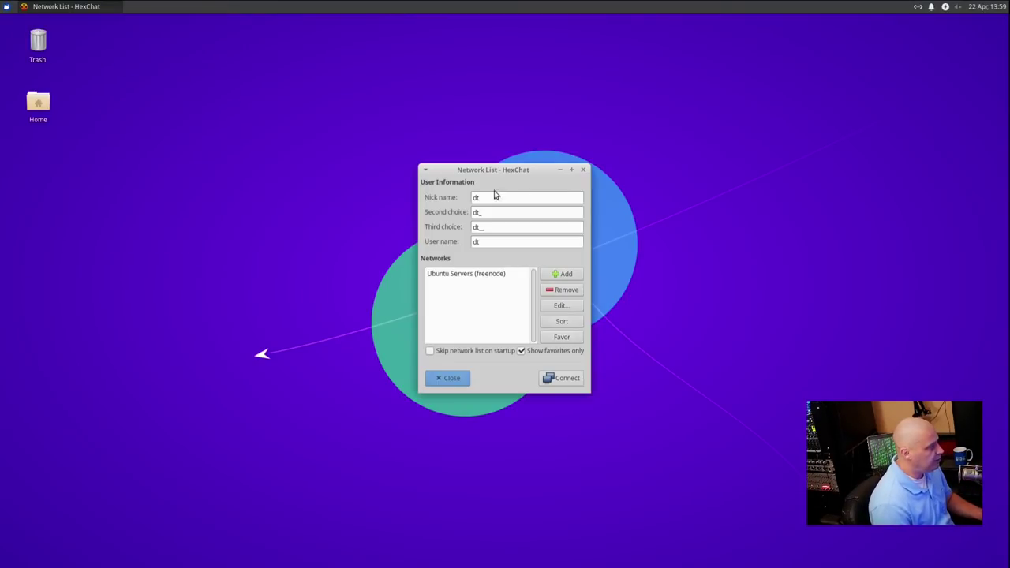
{"action": "left_click", "coordinate": [585, 169]}
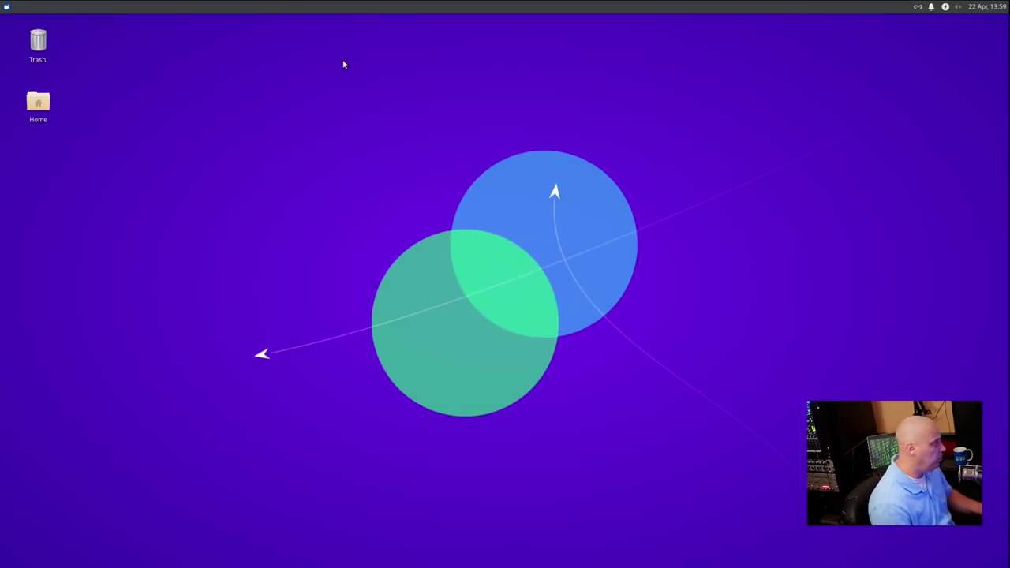
Launch Synaptic Package Manager from the System applications and authenticate with the account password
{"action": "left_click", "coordinate": [7, 8]}
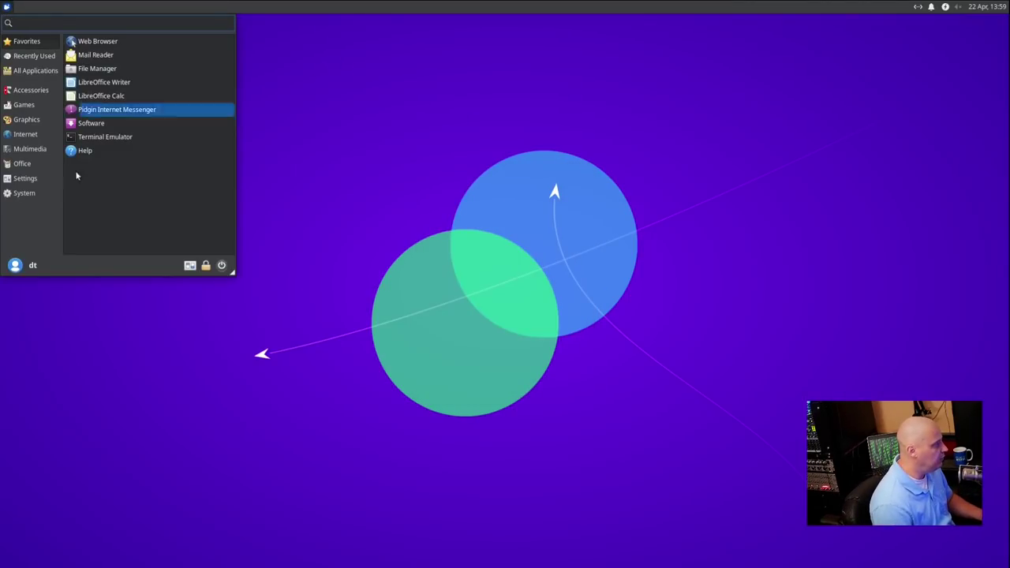
{"action": "left_click", "coordinate": [36, 194]}
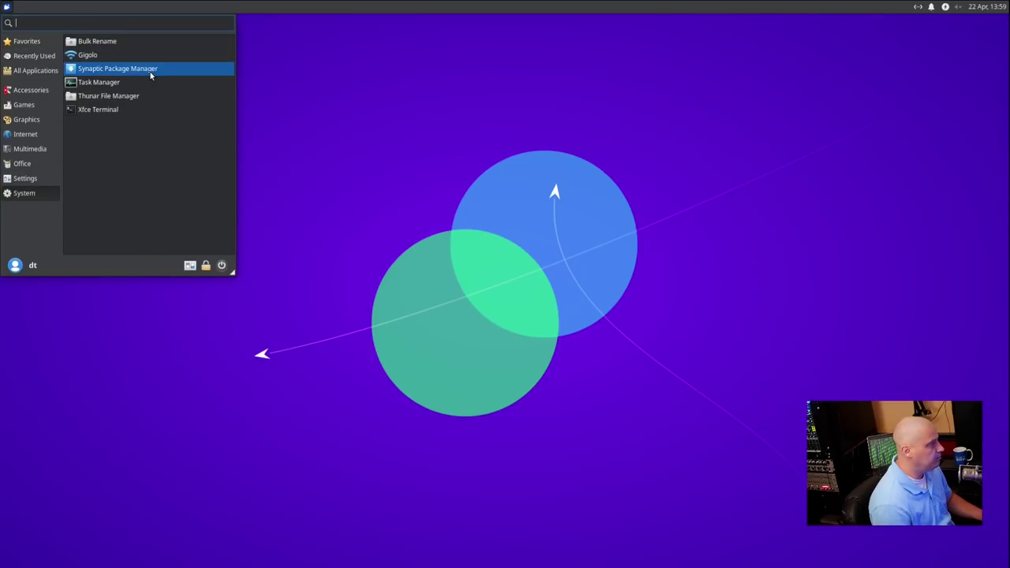
{"action": "left_click", "coordinate": [197, 71]}
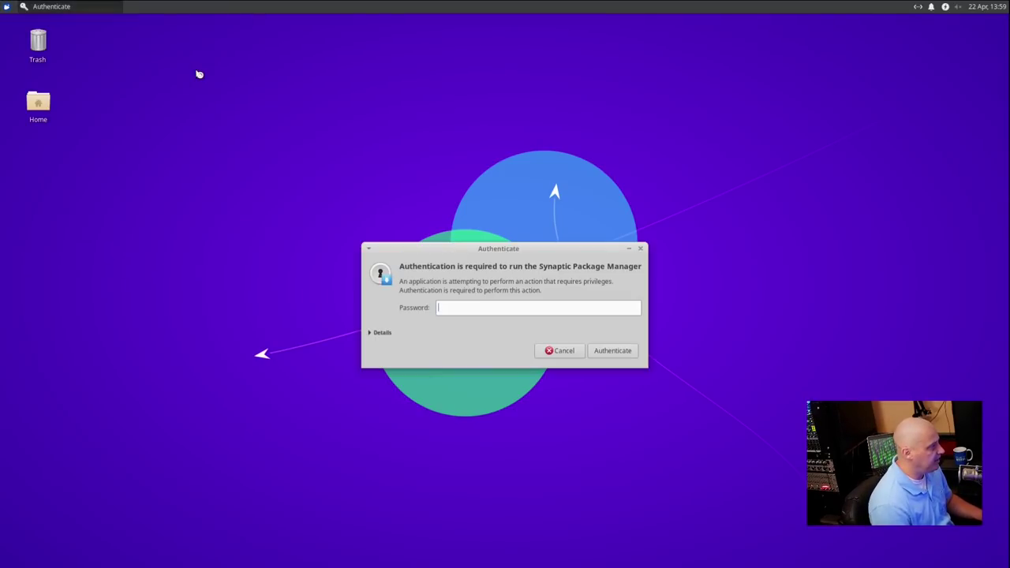
{"action": "type", "text": "••••••••"}
{"action": "key", "text": "Return"}
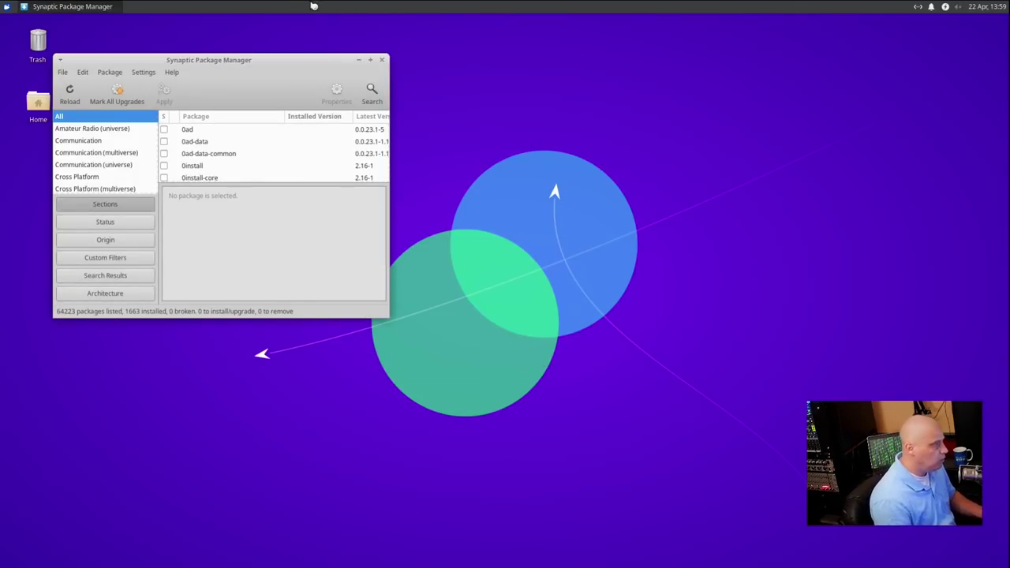
Move and maximize the Synaptic window to view its package list, restore its size and close it
{"action": "left_click_drag", "start_coordinate": [223, 63], "coordinate": [342, 93]}
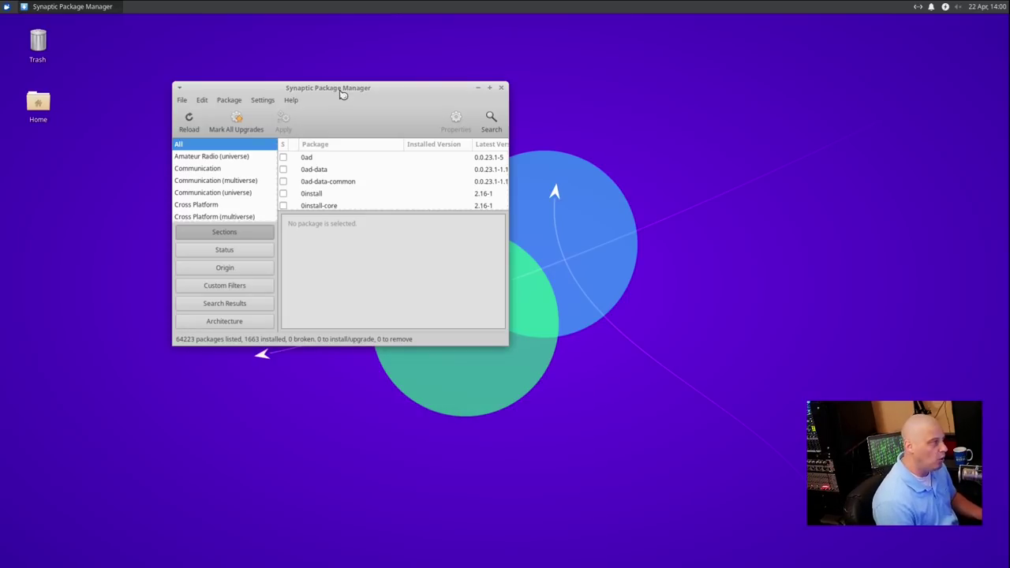
{"action": "double_click", "coordinate": [342, 93]}
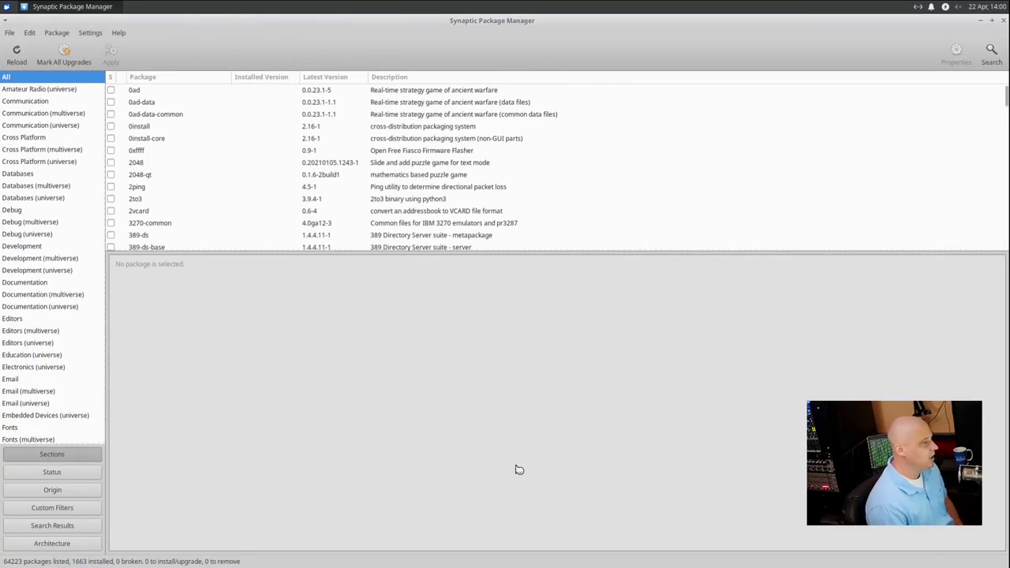
{"action": "double_click", "coordinate": [505, 24]}
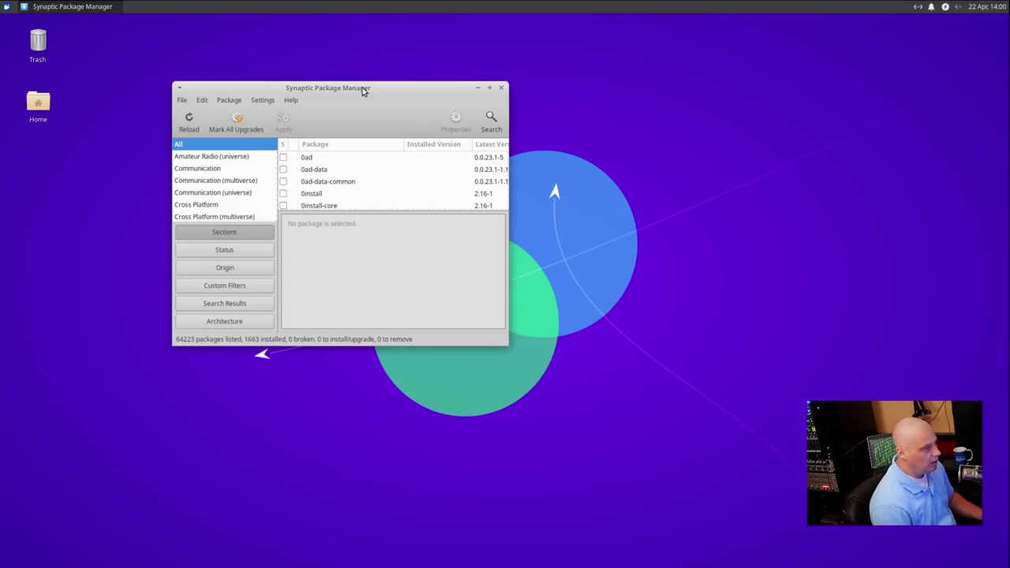
{"action": "left_click", "coordinate": [502, 88]}
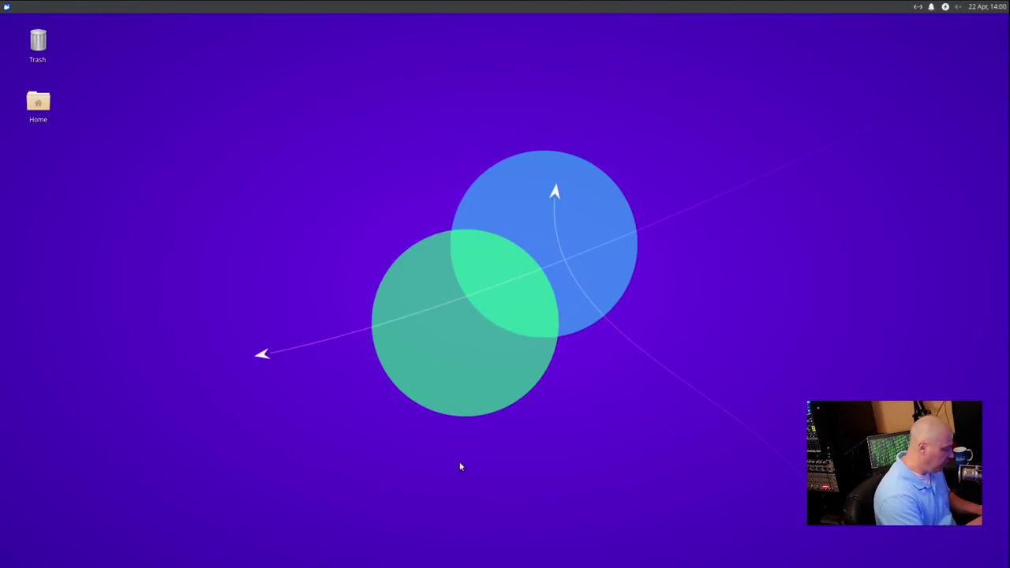
Open a terminal and check the kernel version with uname -r
{"action": "key", "text": "ctrl+alt+t"}
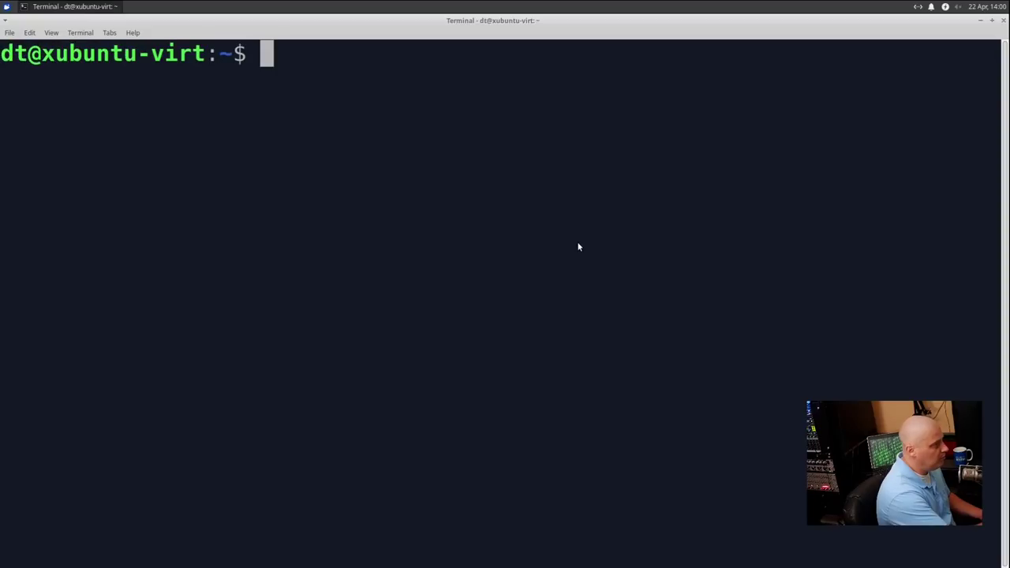
{"action": "type", "text": "uname -r"}
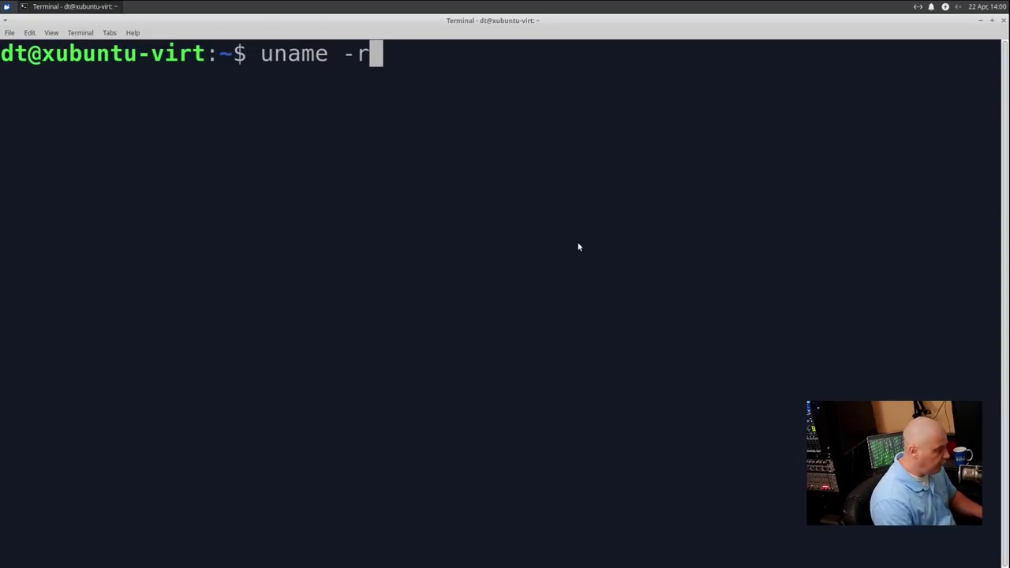
{"action": "key", "text": "Return"}
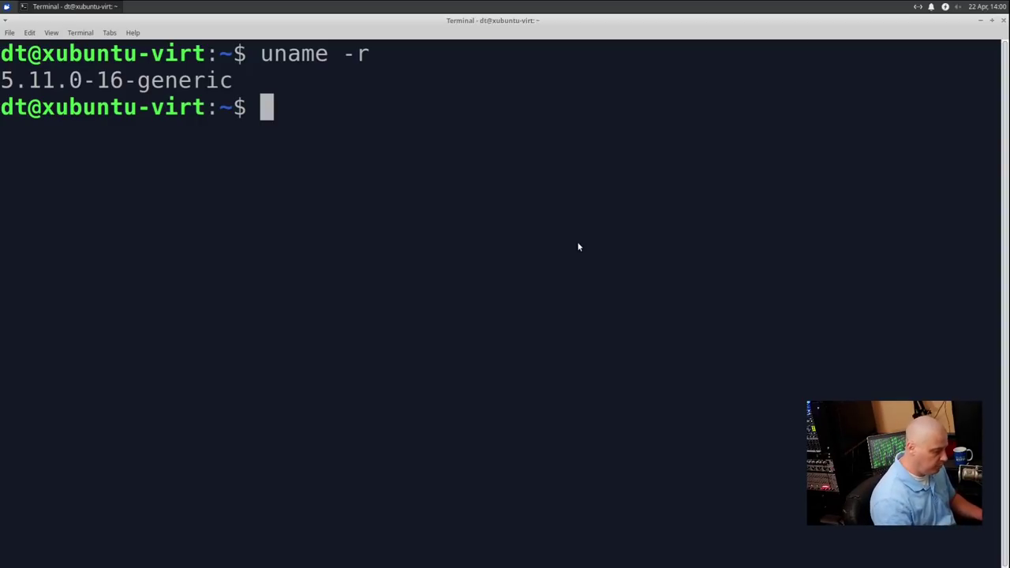
Count the packages installed on the Xfce edition with apt list --installed | wc -l
{"action": "type", "text": "apt list --installe"}
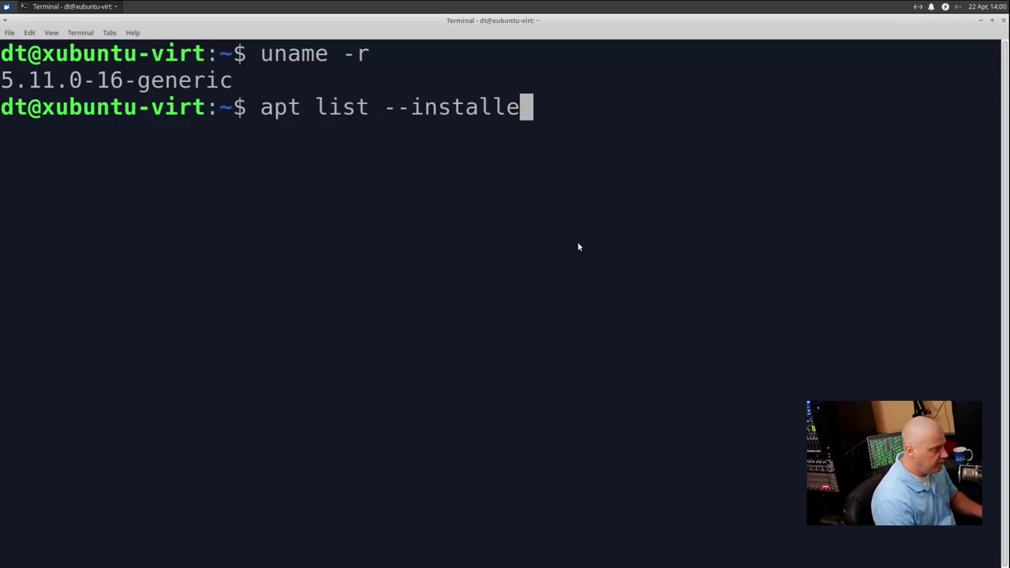
{"action": "type", "text": "d | wc "}
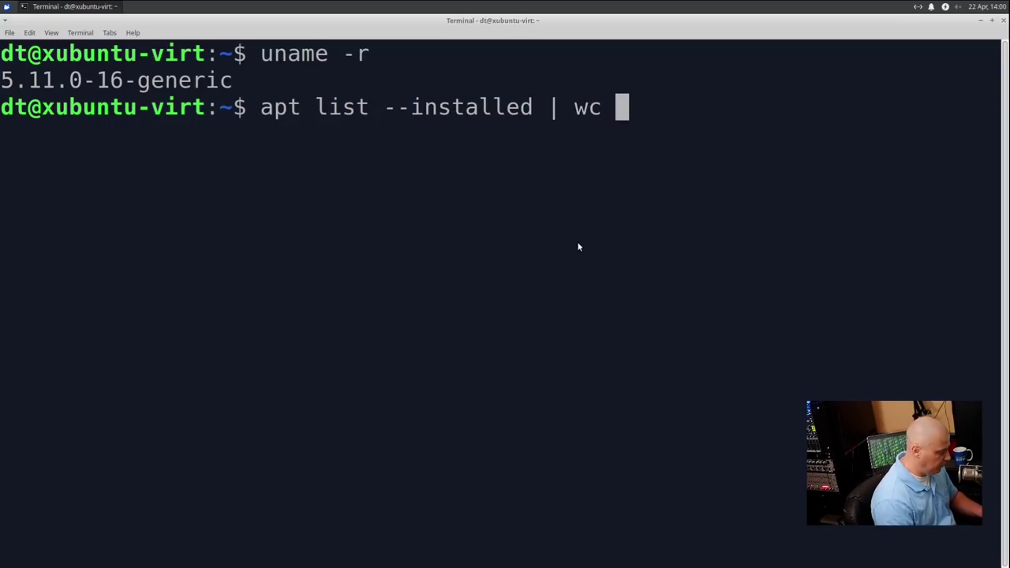
{"action": "type", "text": "-l"}
{"action": "key", "text": "Return"}
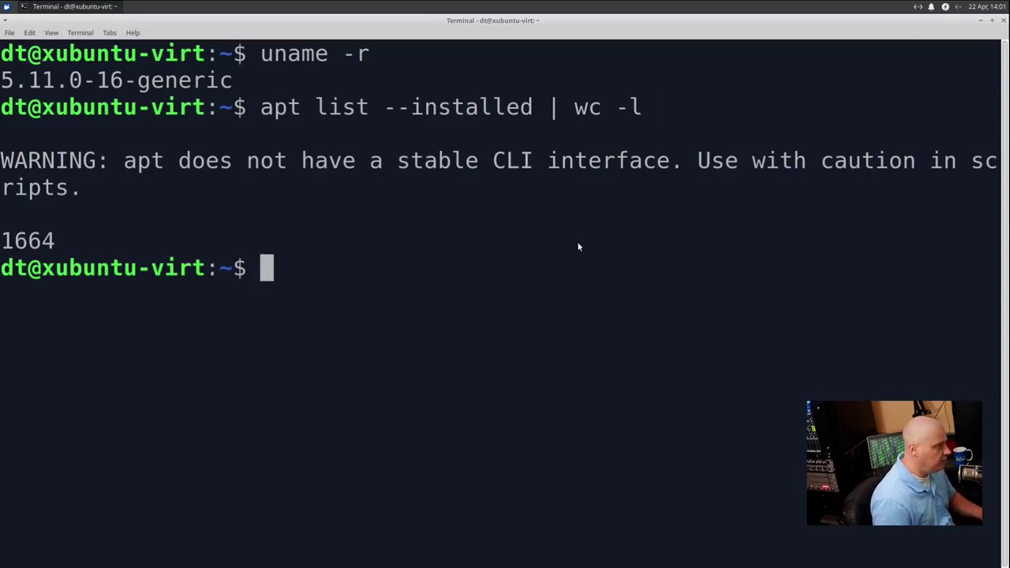
List the installed snaps with snap list and close the terminal
{"action": "type", "text": "snap lius"}
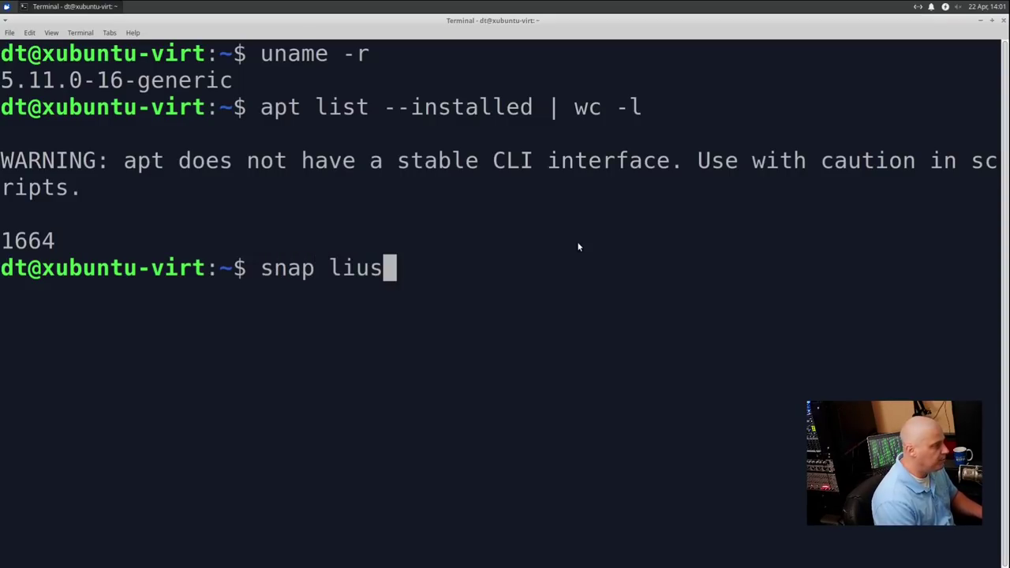
{"action": "key", "text": "BackSpace"}
{"action": "key", "text": "BackSpace"}
{"action": "type", "text": "st"}
{"action": "key", "text": "Return"}
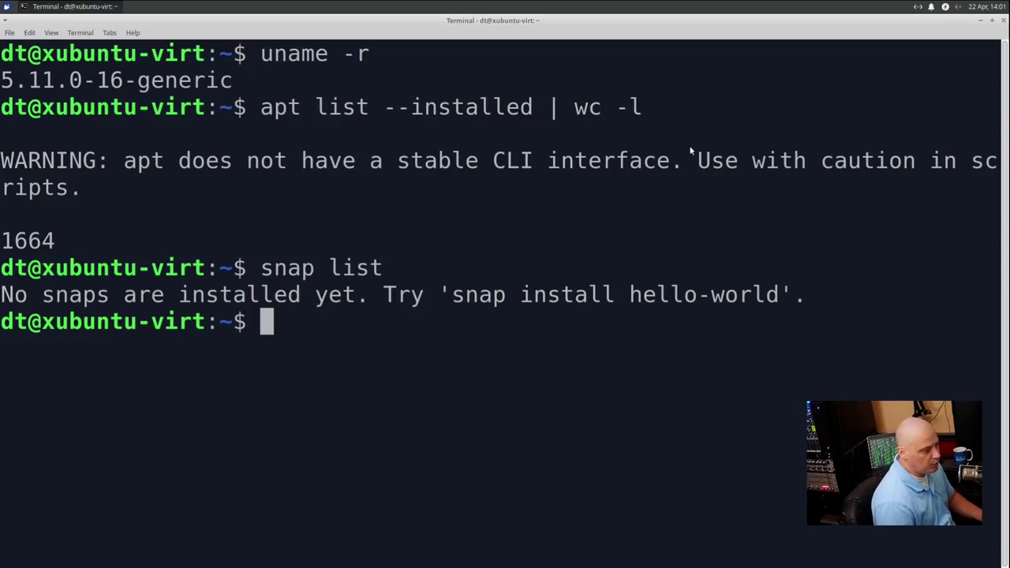
{"action": "left_click", "coordinate": [1003, 21]}
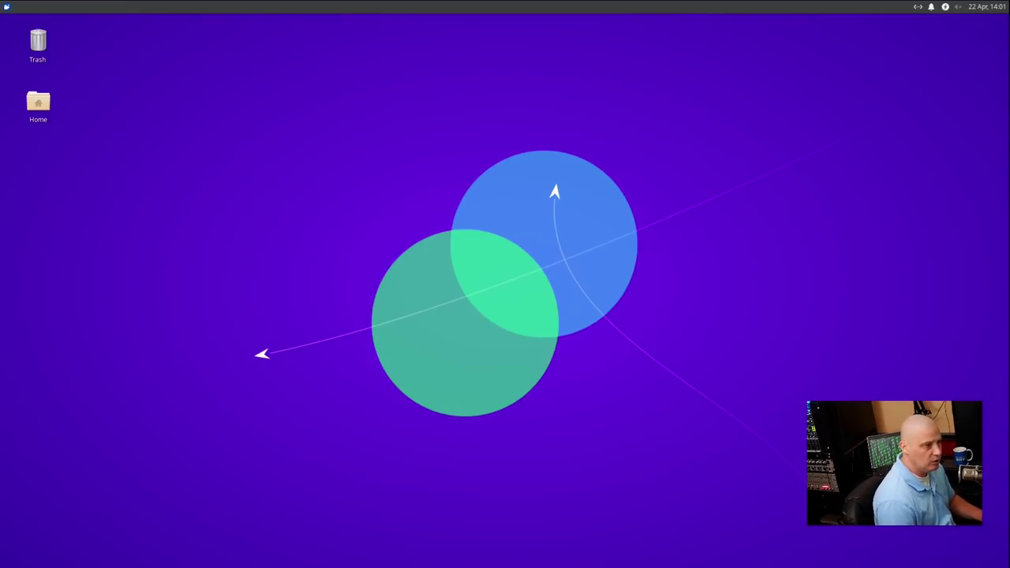
Look over the desktop's context options and favorite applications, and open Desktop Settings
{"action": "right_click", "coordinate": [156, 89]}
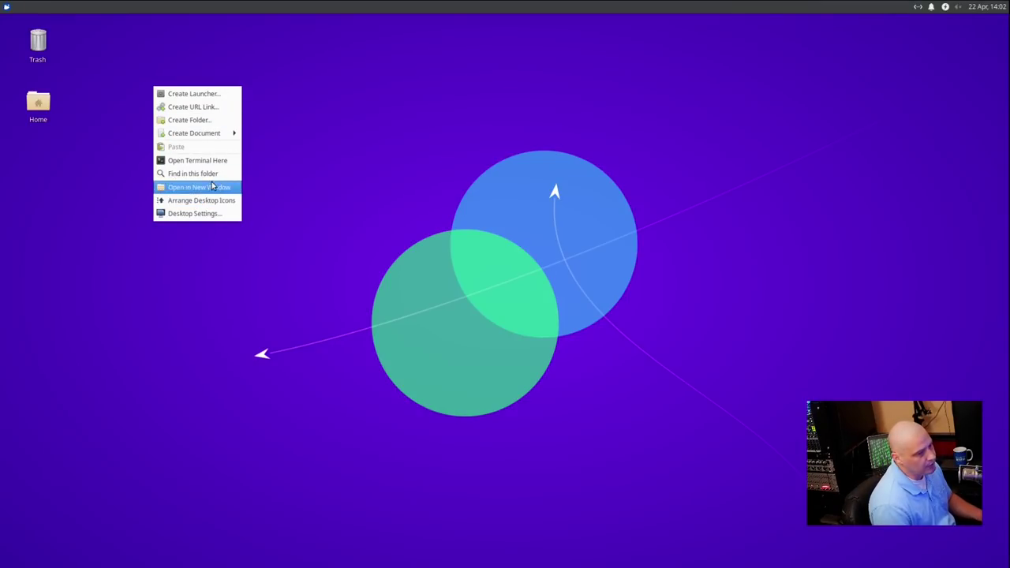
{"action": "key", "text": "Escape"}
{"action": "left_click", "coordinate": [7, 6]}
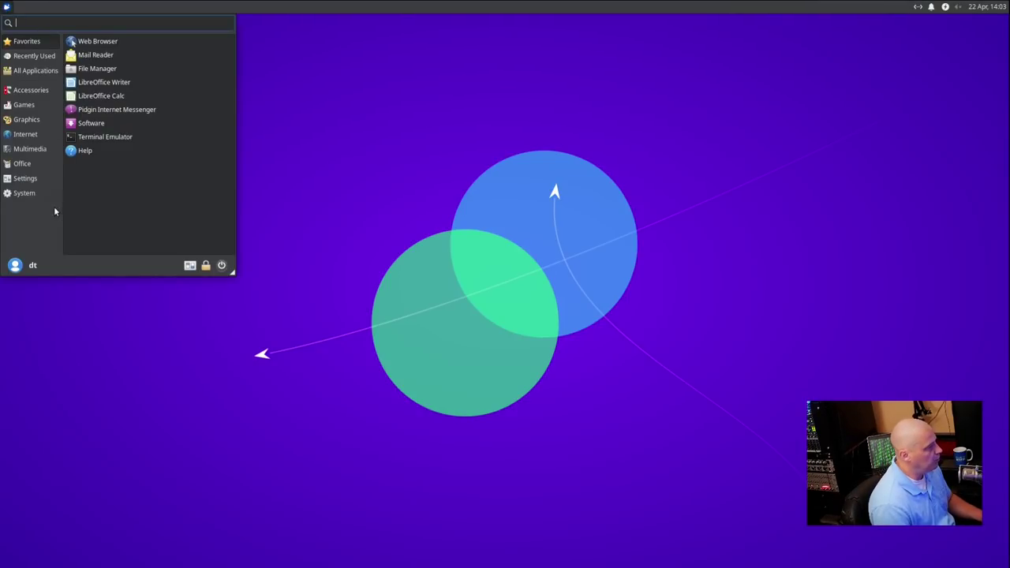
{"action": "left_click", "coordinate": [316, 68]}
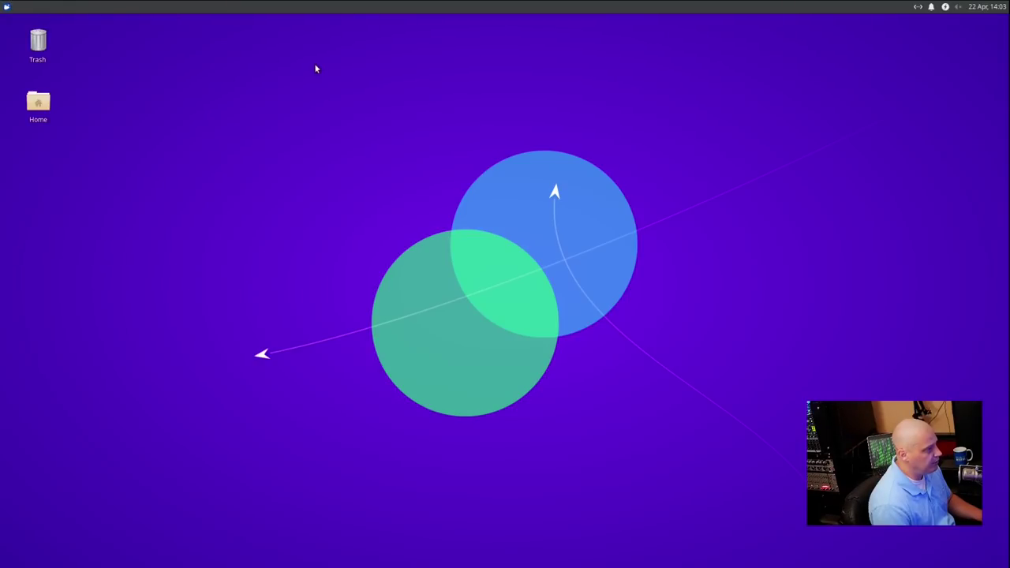
{"action": "right_click", "coordinate": [254, 73]}
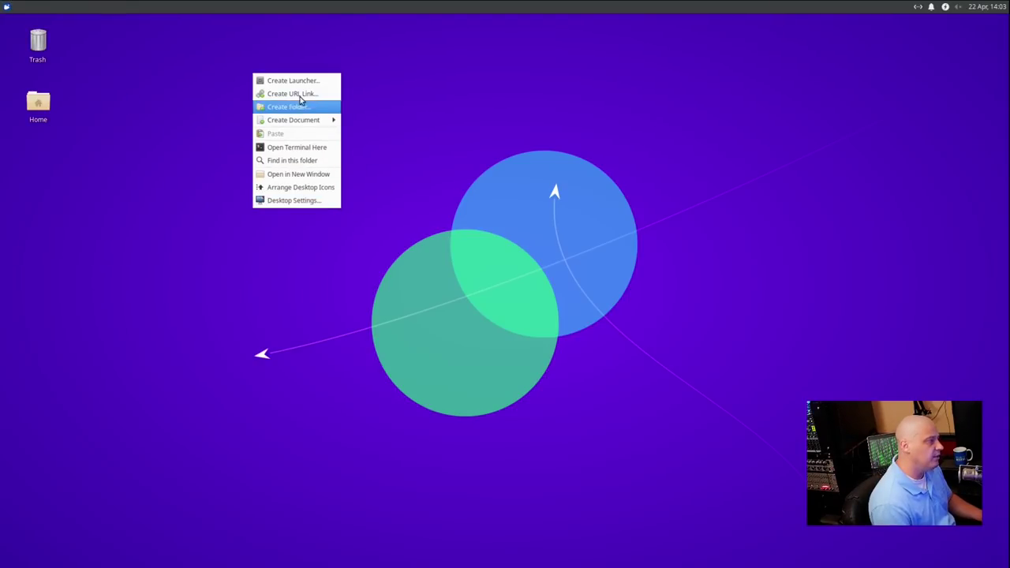
{"action": "left_click", "coordinate": [303, 202]}
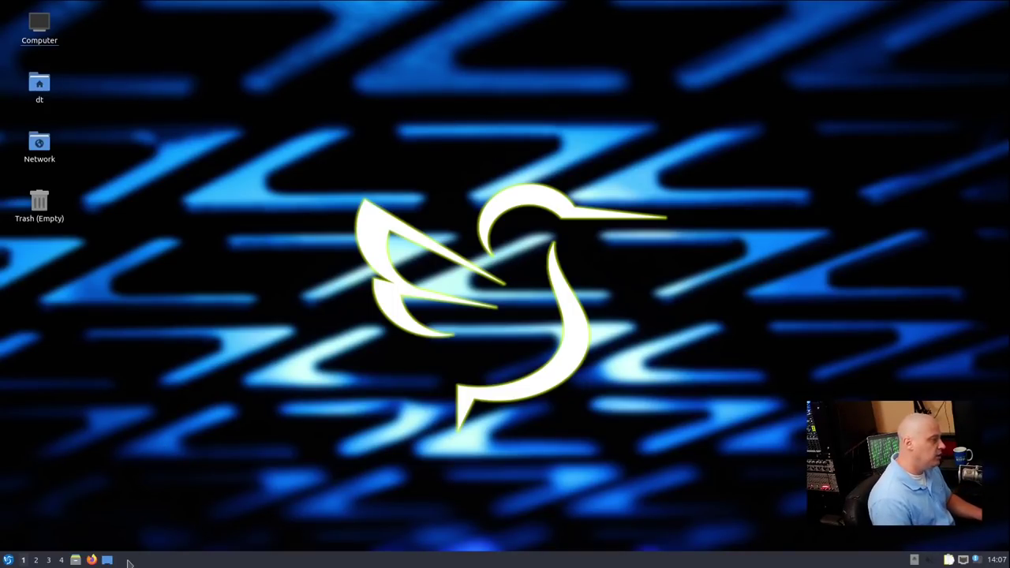
Switch to the Lubuntu LXQt desktop and search its applications for display
{"action": "left_click", "coordinate": [9, 560]}
{"action": "left_click", "coordinate": [366, 456]}
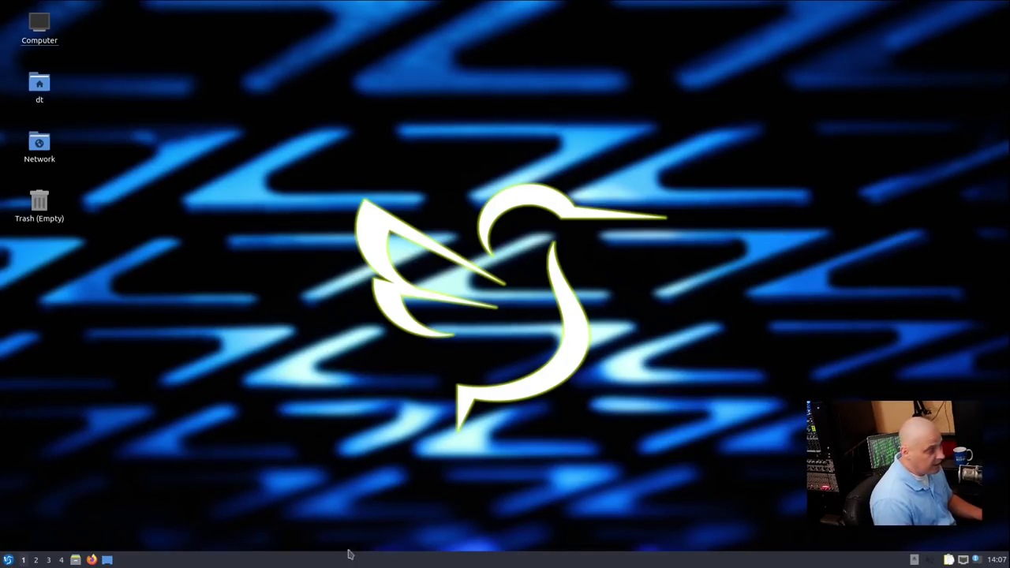
{"action": "left_click", "coordinate": [8, 559]}
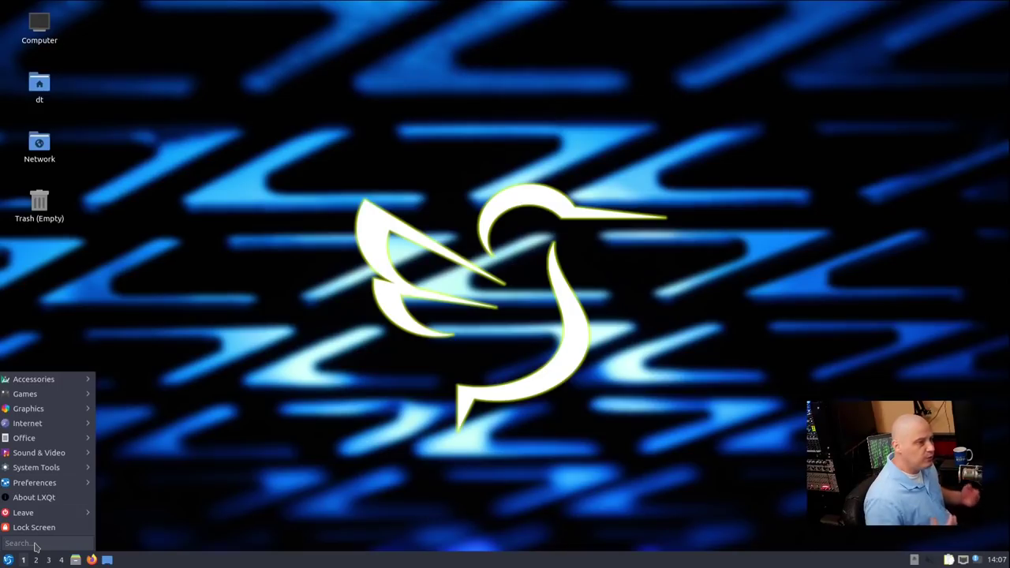
{"action": "type", "text": "display"}
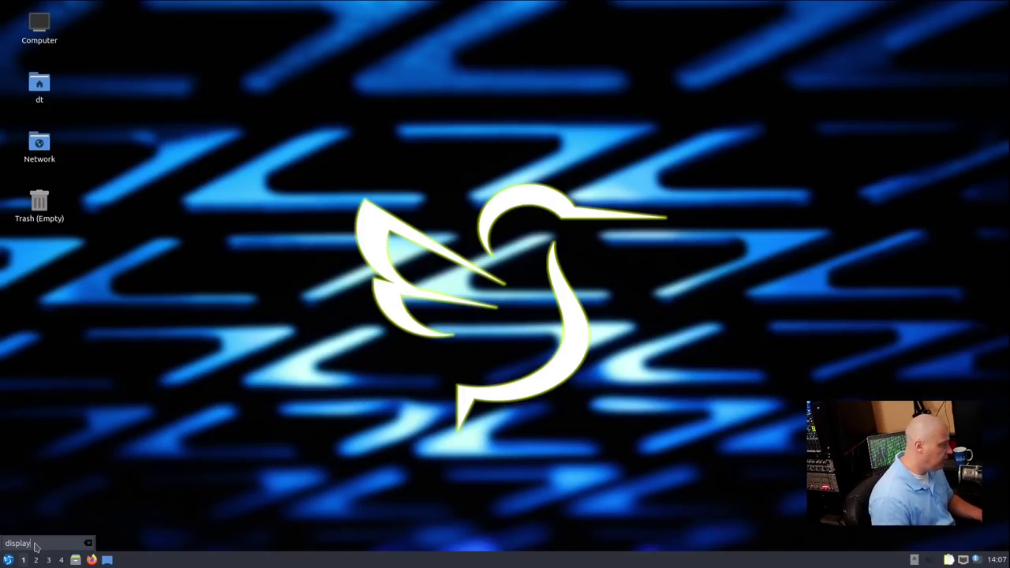
Replace the application search with monitor, open Monitor Settings to check the display resolution, and close it
{"action": "key", "text": "BackSpace"}
{"action": "key", "text": "BackSpace"}
{"action": "key", "text": "BackSpace"}
{"action": "key", "text": "BackSpace"}
{"action": "key", "text": "BackSpace"}
{"action": "key", "text": "BackSpace"}
{"action": "key", "text": "BackSpace"}
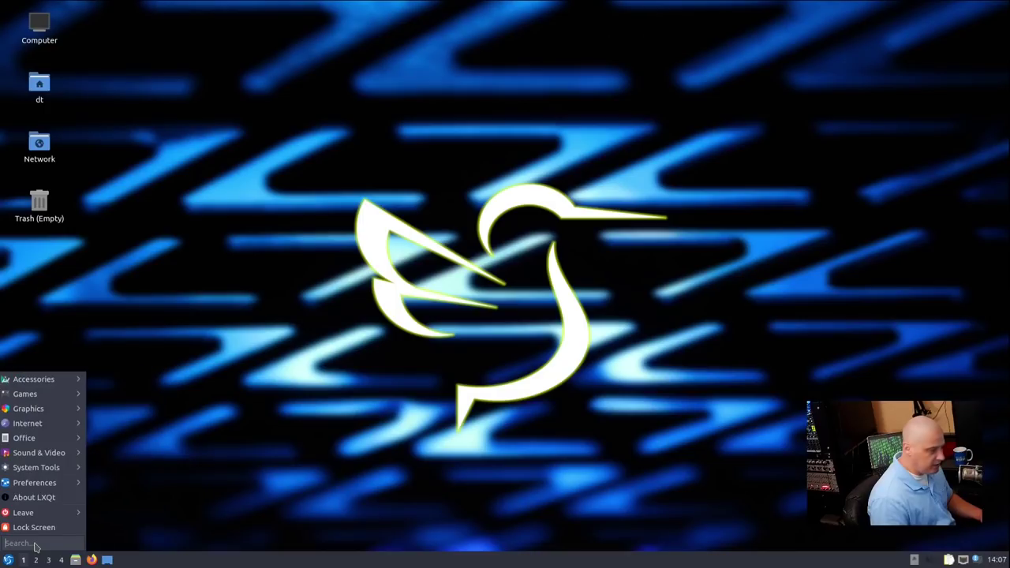
{"action": "type", "text": "monitor"}
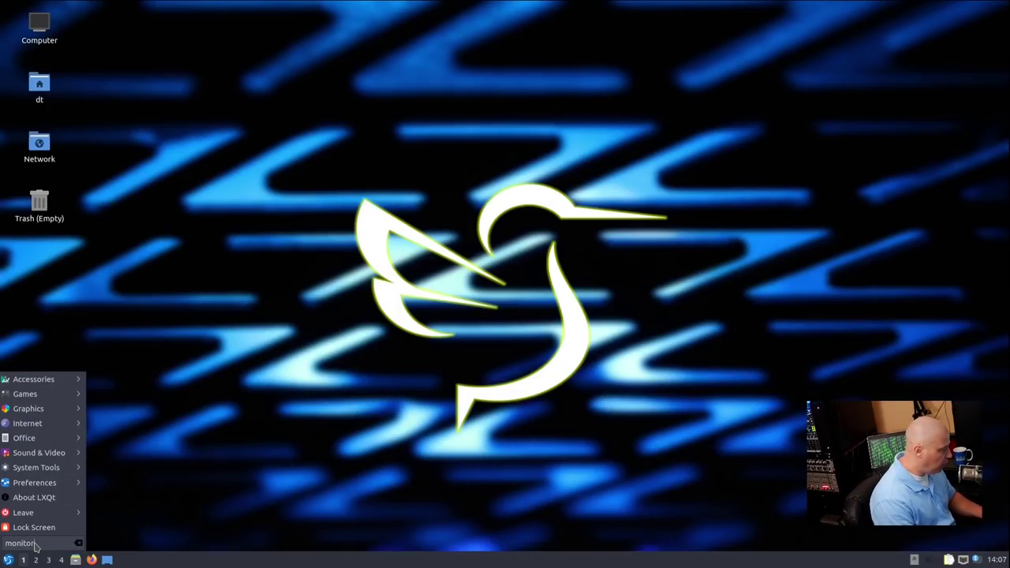
{"action": "key", "text": "Return"}
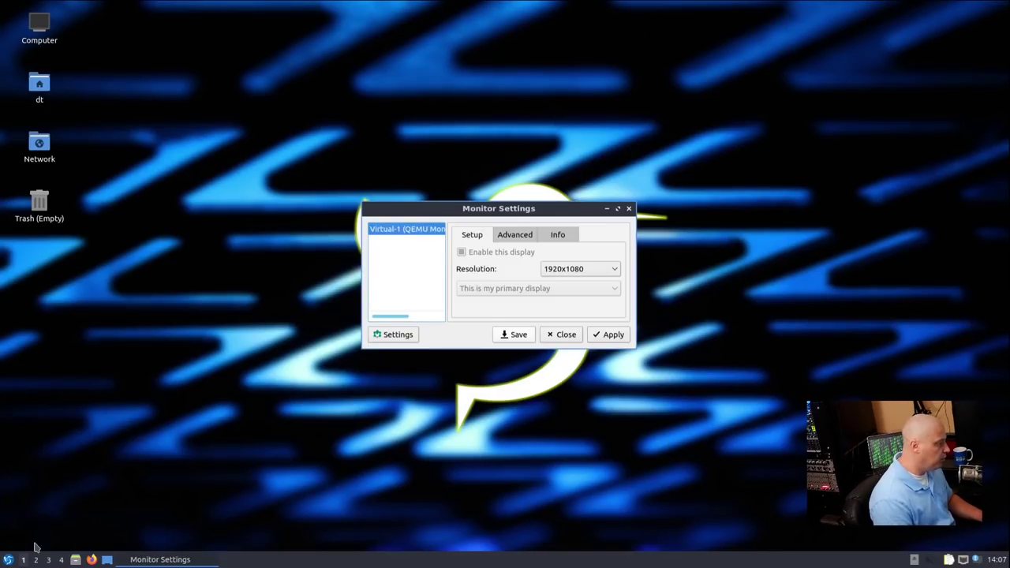
{"action": "left_click", "coordinate": [629, 209]}
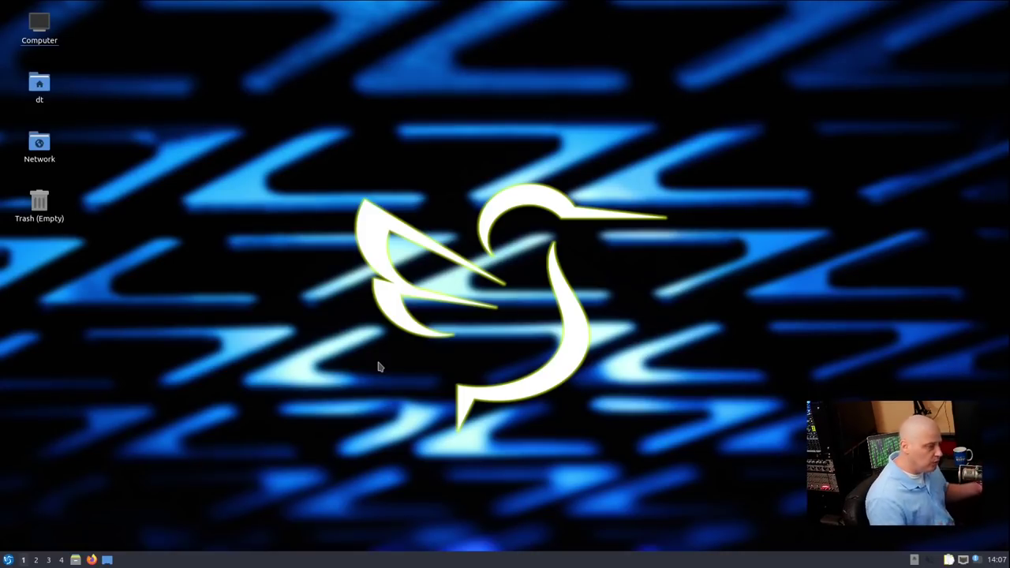
Open the About LXQt information to check the desktop version, and close it
{"action": "left_click", "coordinate": [15, 562]}
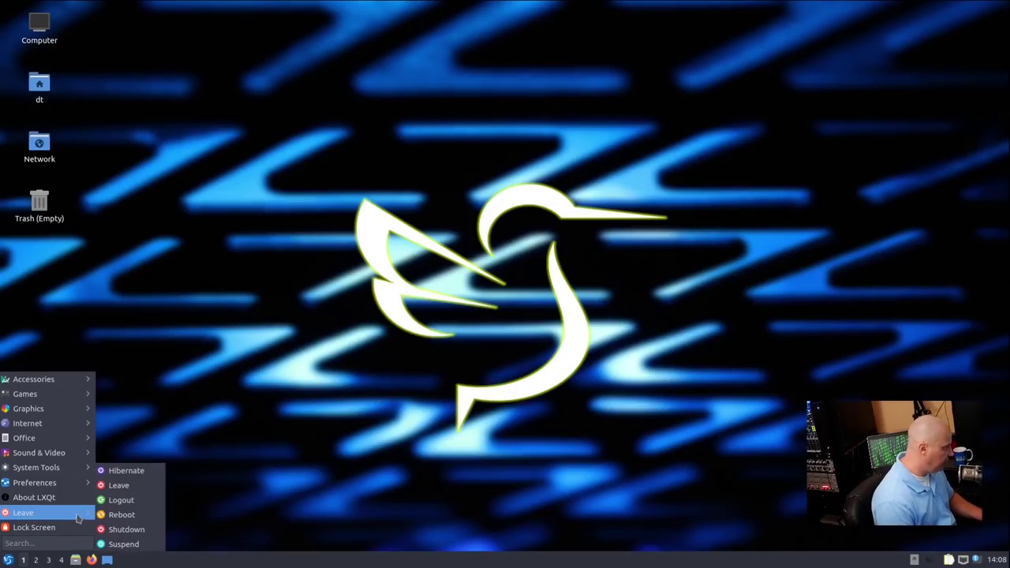
{"action": "left_click", "coordinate": [66, 498]}
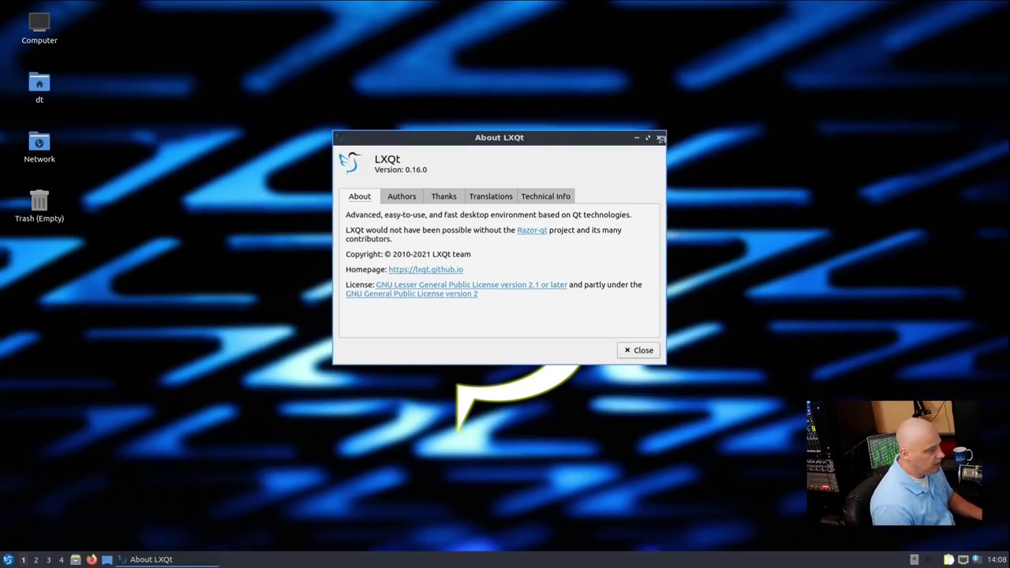
{"action": "left_click", "coordinate": [659, 138]}
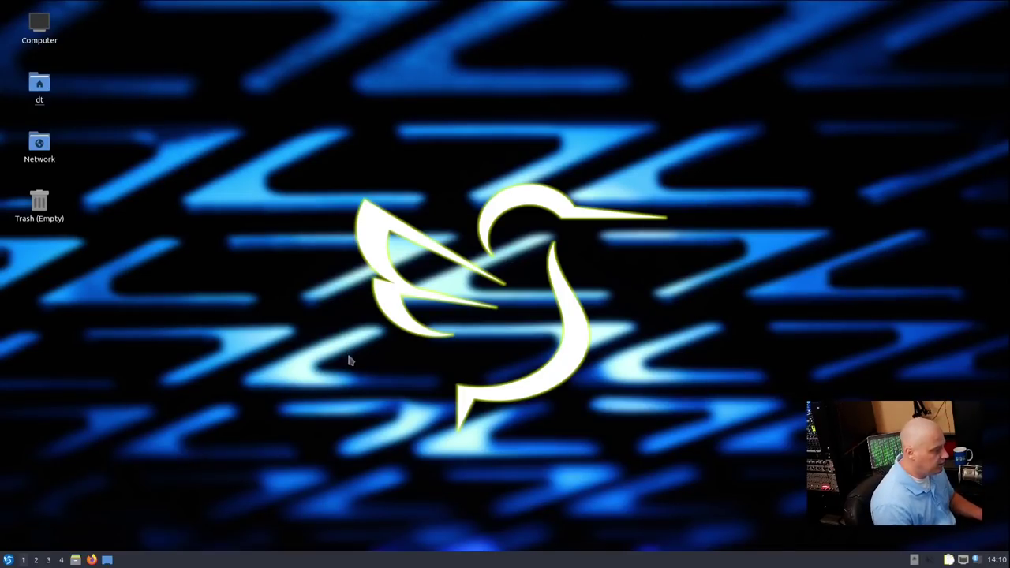
Open the home folder in the file manager and close it, and briefly open and close a terminal
{"action": "left_click", "coordinate": [8, 560]}
{"action": "left_click", "coordinate": [229, 320]}
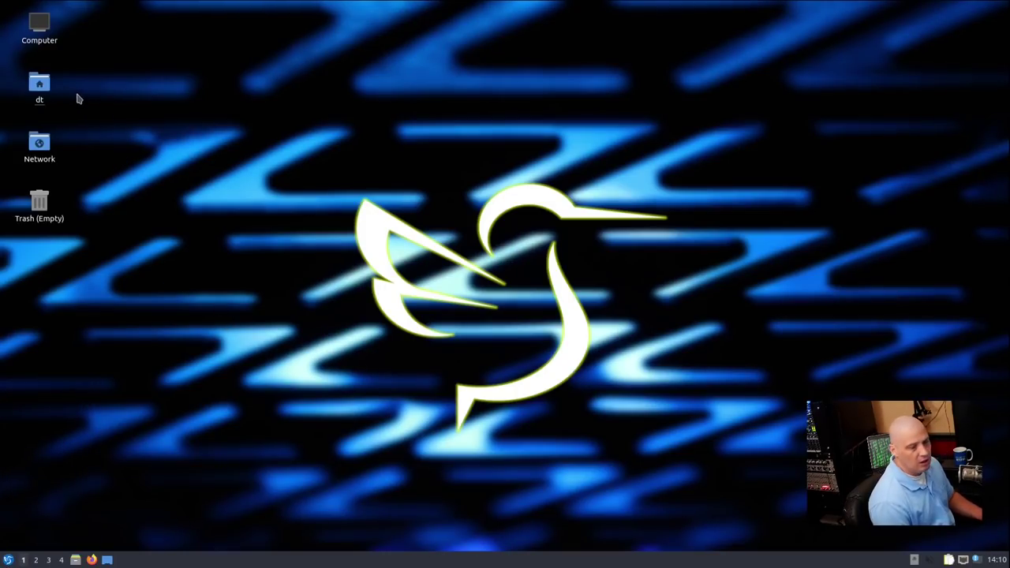
{"action": "double_click", "coordinate": [43, 91]}
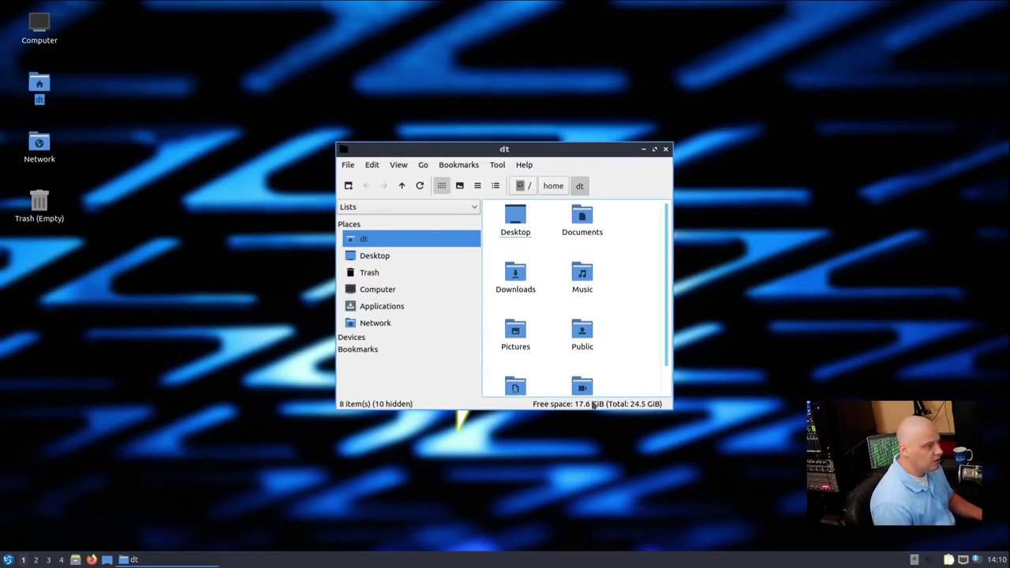
{"action": "left_click", "coordinate": [666, 150]}
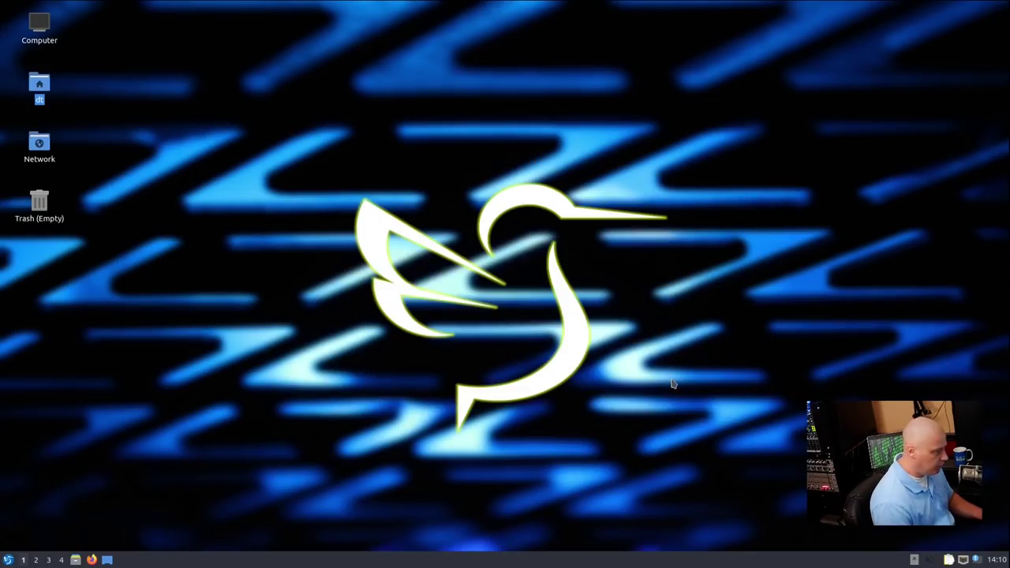
{"action": "key", "text": "ctrl+alt+t"}
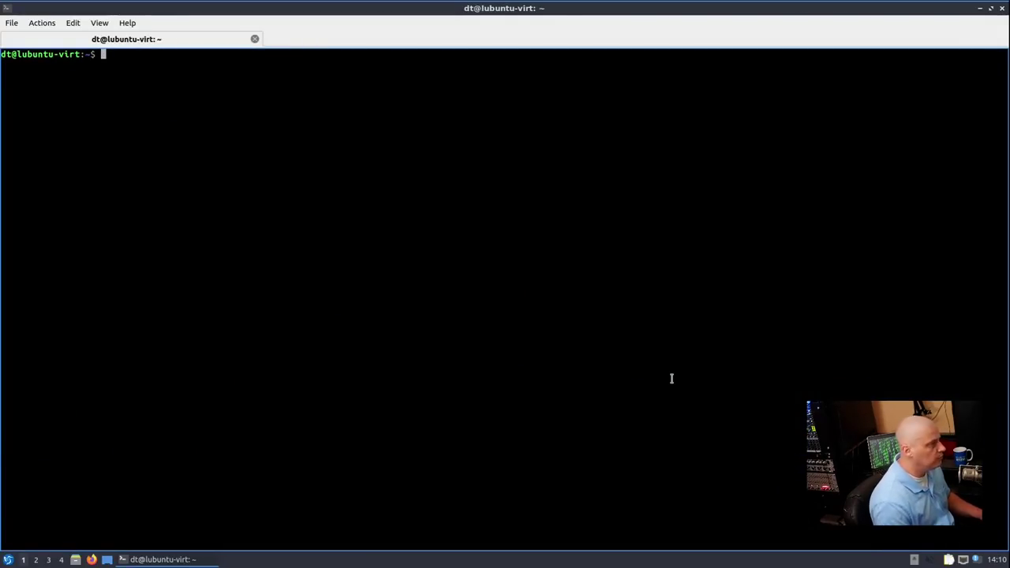
{"action": "left_click", "coordinate": [1002, 8]}
Look over the Accessories applications, launch FeatherPad, and close it
{"action": "left_click", "coordinate": [8, 560]}
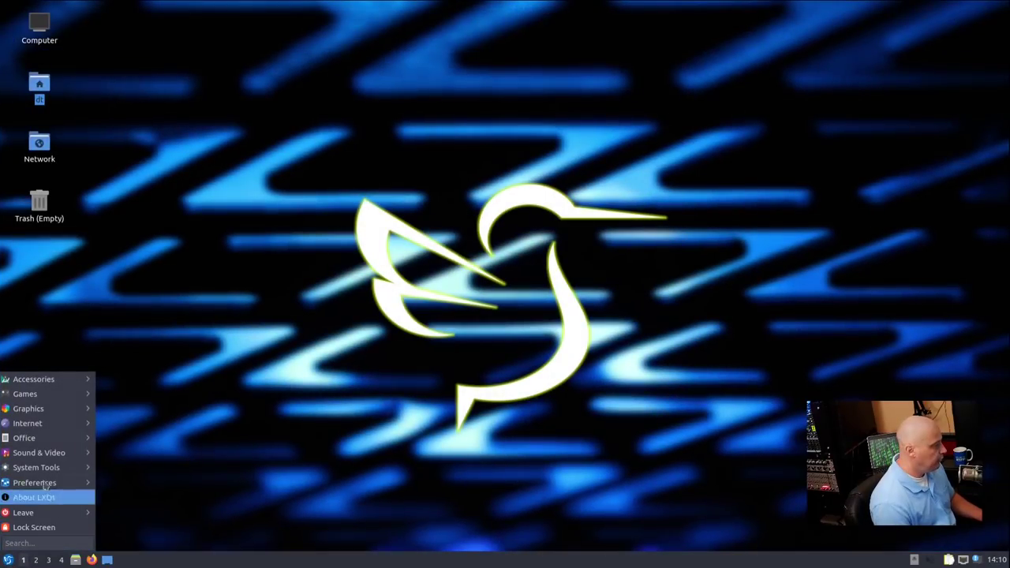
{"action": "mouse_move", "coordinate": [58, 381]}
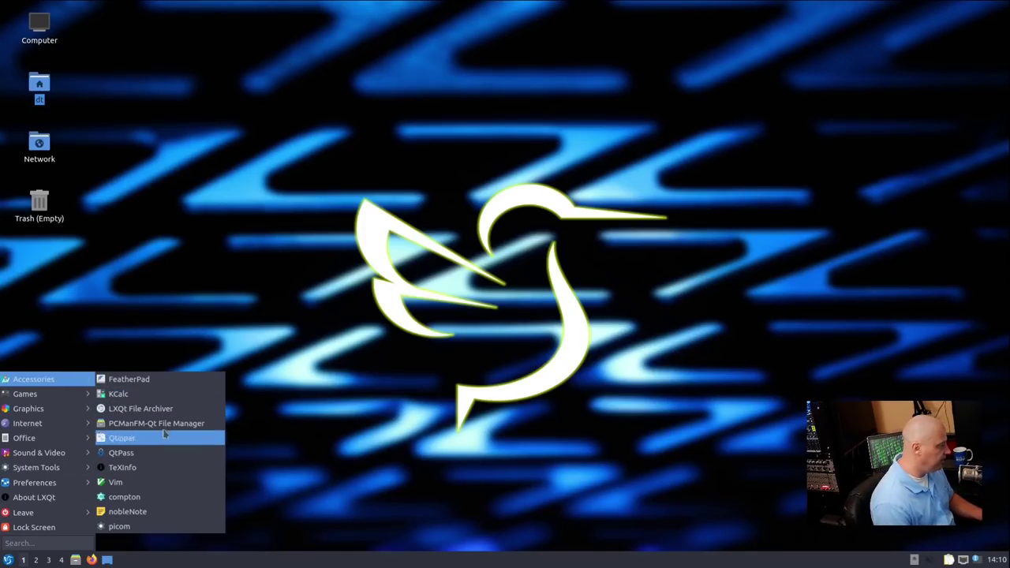
{"action": "left_click", "coordinate": [172, 383]}
{"action": "left_click", "coordinate": [678, 145]}
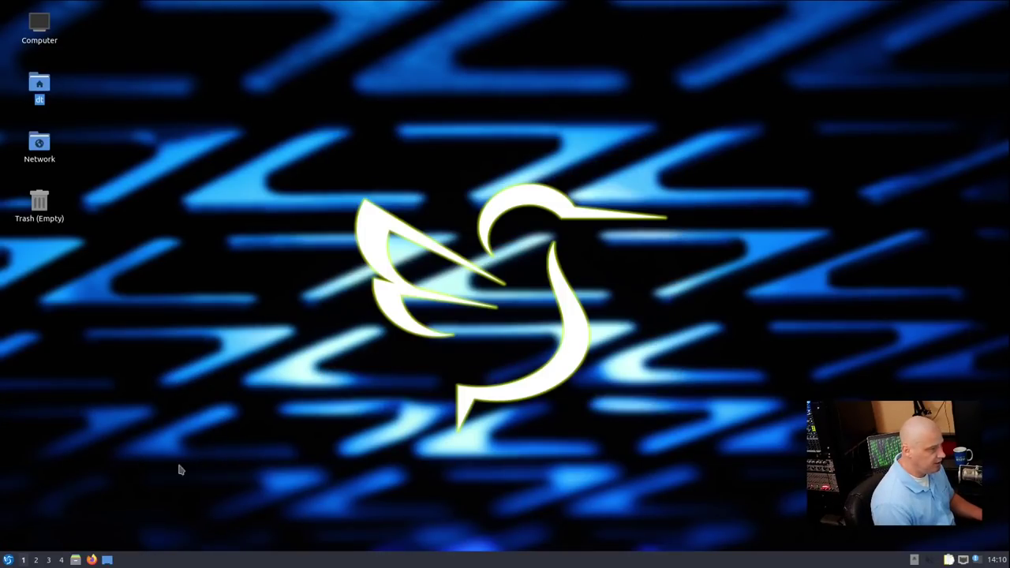
Examine the preinstalled applications in the Accessories, Graphics, Internet, Office and Sound & Video categories
{"action": "left_click", "coordinate": [8, 559]}
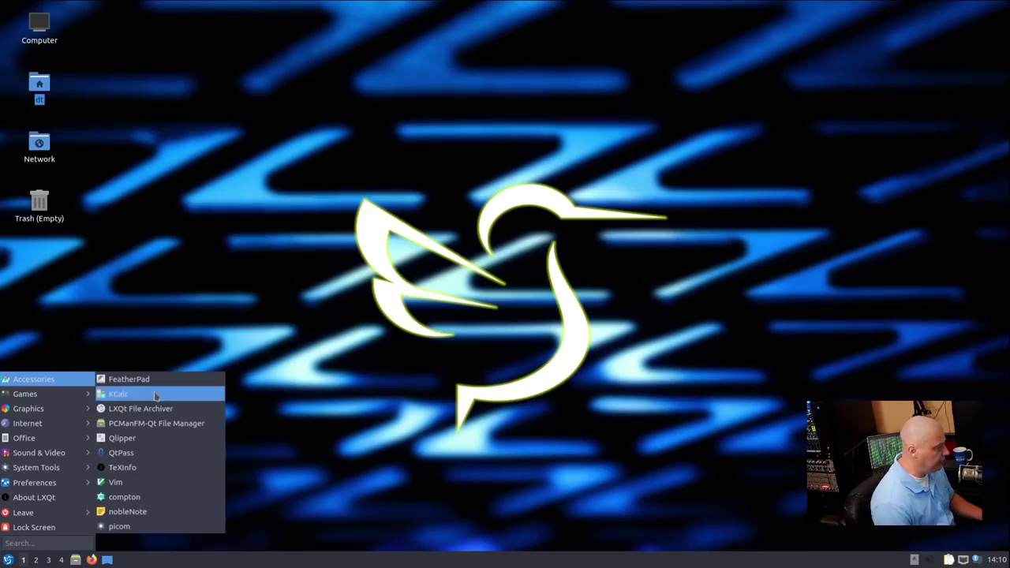
{"action": "mouse_move", "coordinate": [66, 399]}
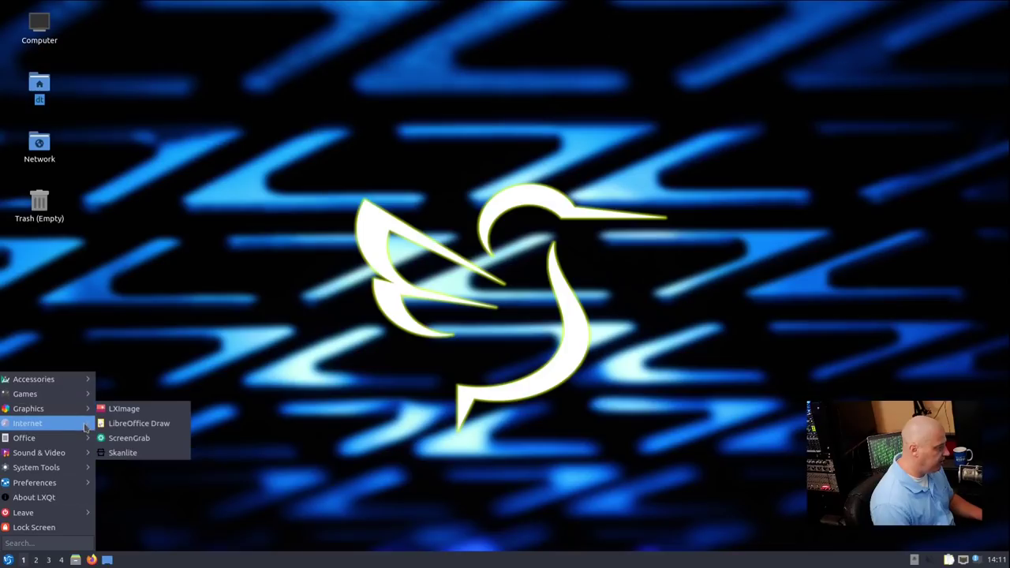
{"action": "mouse_move", "coordinate": [80, 427]}
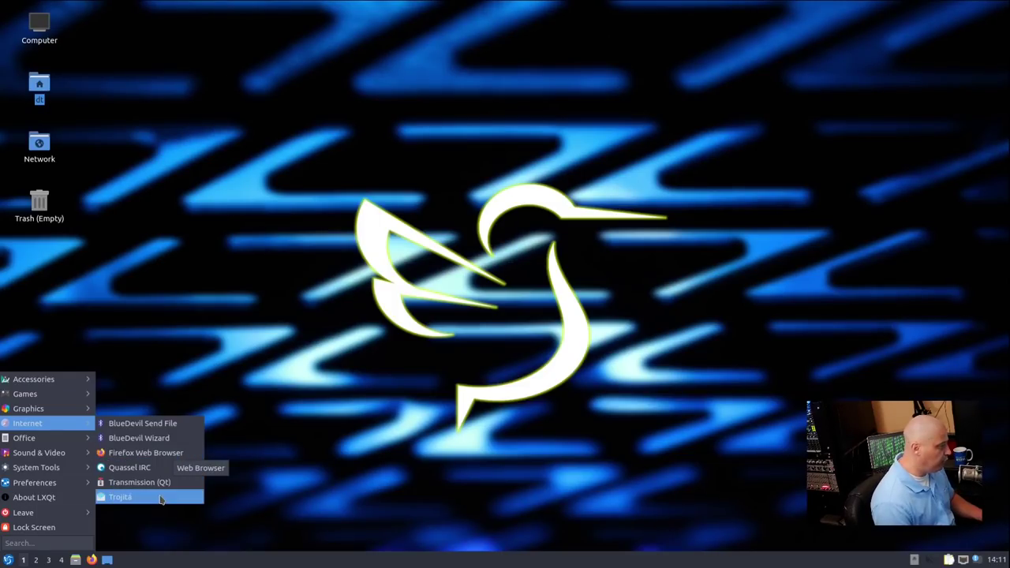
{"action": "mouse_move", "coordinate": [67, 448]}
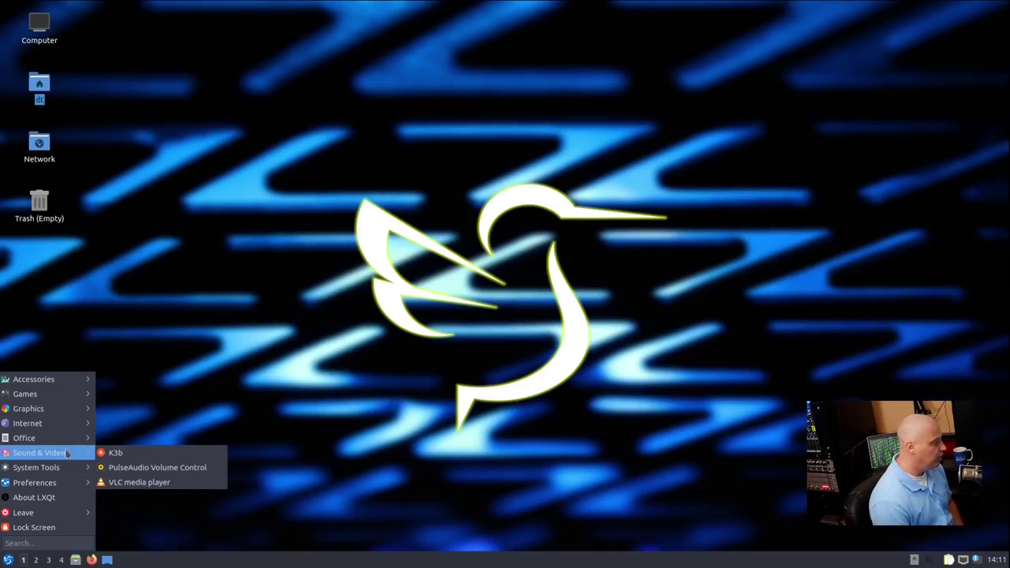
Launch VLC media player, accept its network access policy, view its About information, and close the player
{"action": "left_click", "coordinate": [194, 483]}
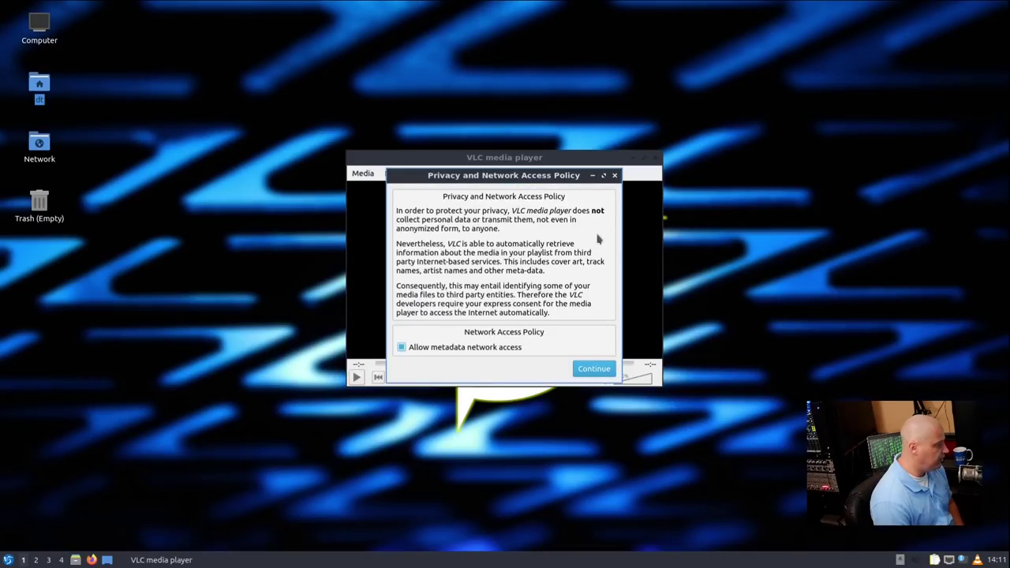
{"action": "left_click", "coordinate": [593, 368]}
{"action": "left_click", "coordinate": [595, 173]}
{"action": "left_click", "coordinate": [602, 202]}
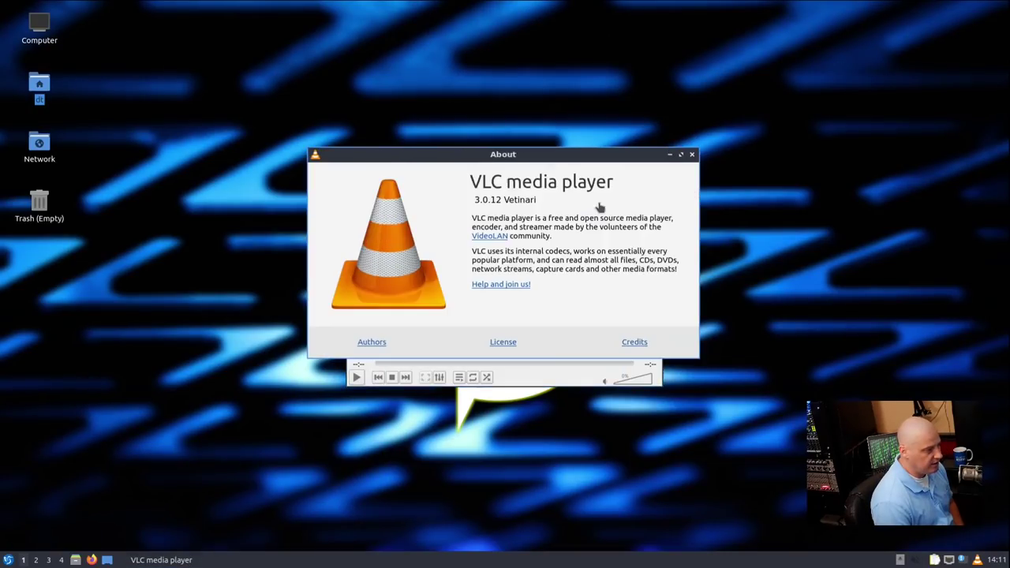
{"action": "left_click", "coordinate": [691, 154]}
{"action": "left_click", "coordinate": [659, 163]}
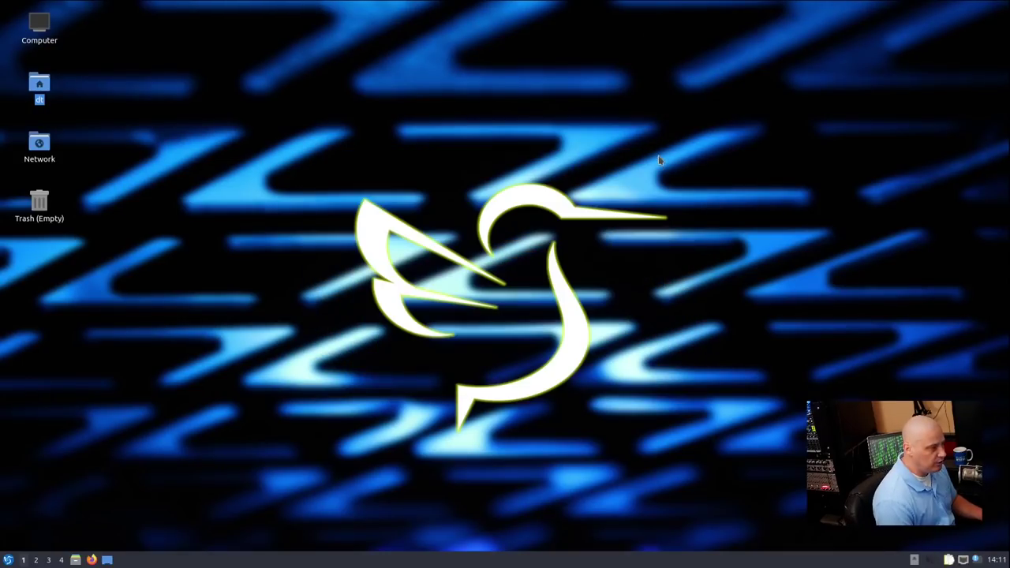
Run htop in a new terminal to check memory use and running processes, and quit it
{"action": "left_click", "coordinate": [469, 263]}
{"action": "key", "text": "ctrl+alt+t"}
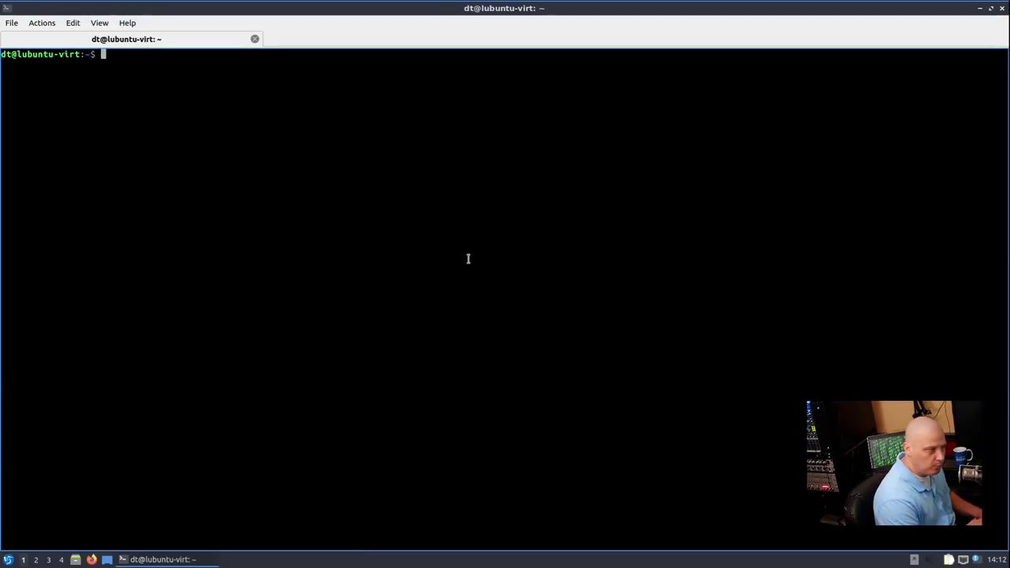
{"action": "type", "text": "htop"}
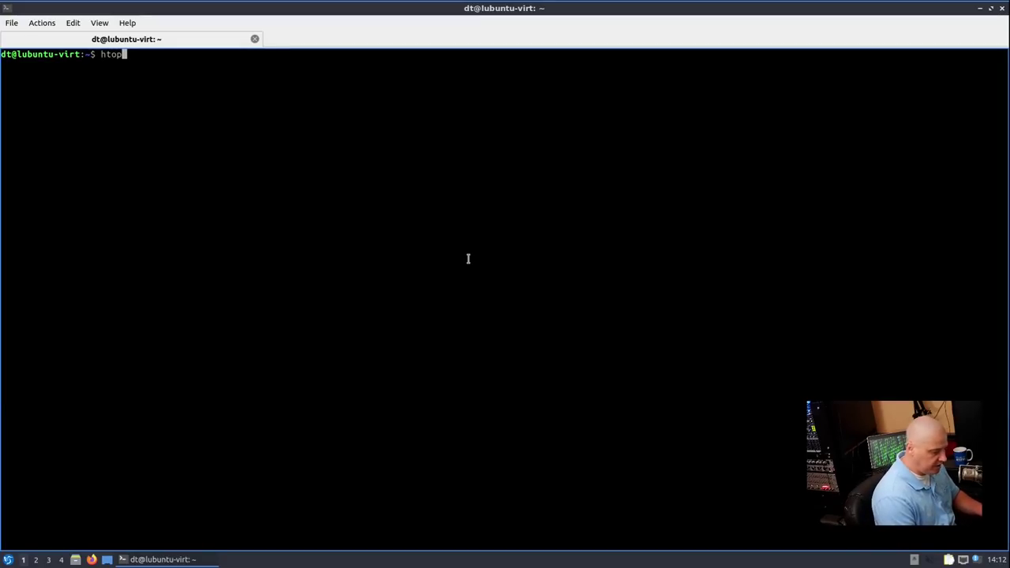
{"action": "key", "text": "Return"}
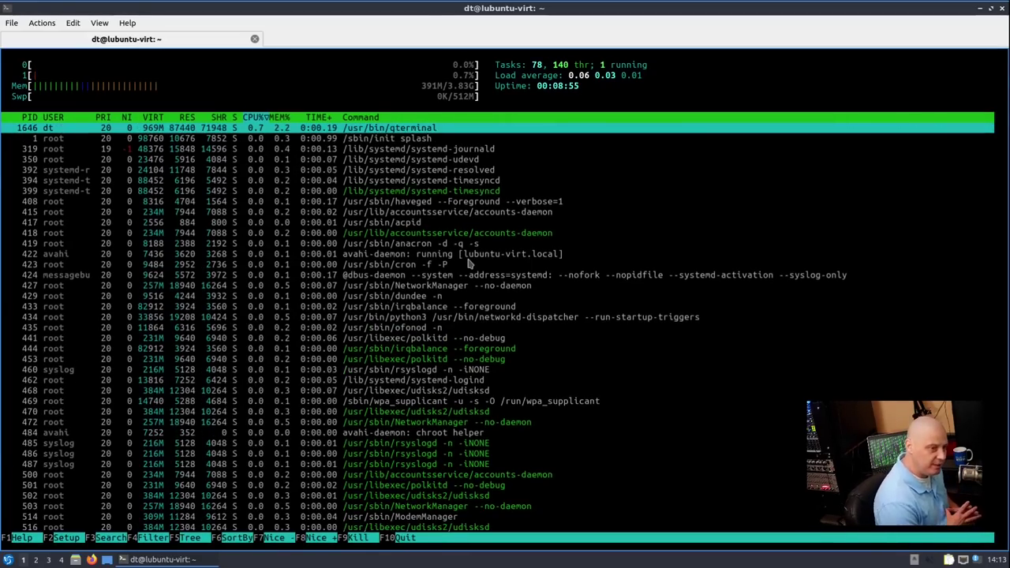
{"action": "type", "text": "q"}
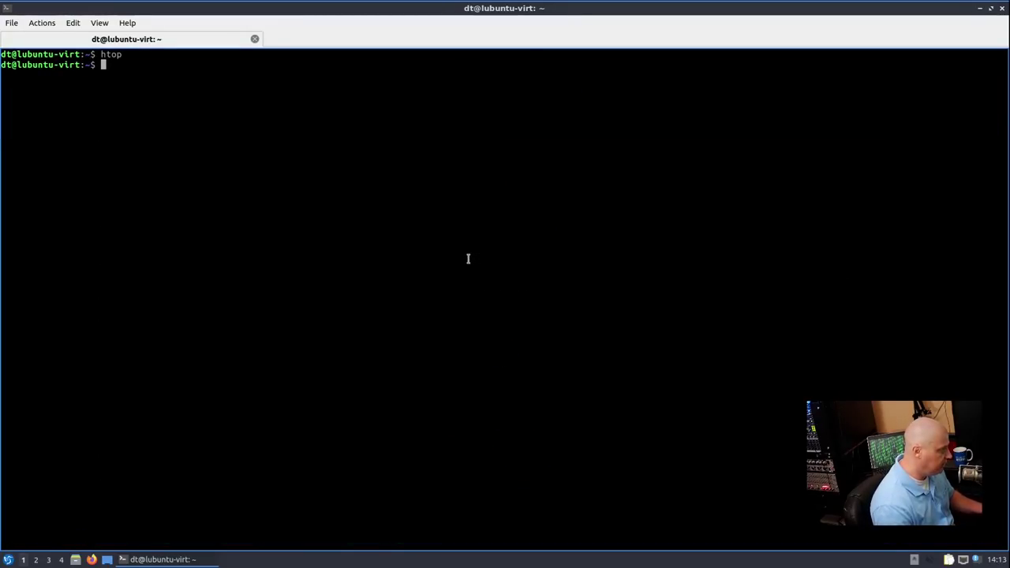
Launch vim in the terminal to check its version, and close the terminal, confirming the exit
{"action": "type", "text": "vim"}
{"action": "key", "text": "Return"}
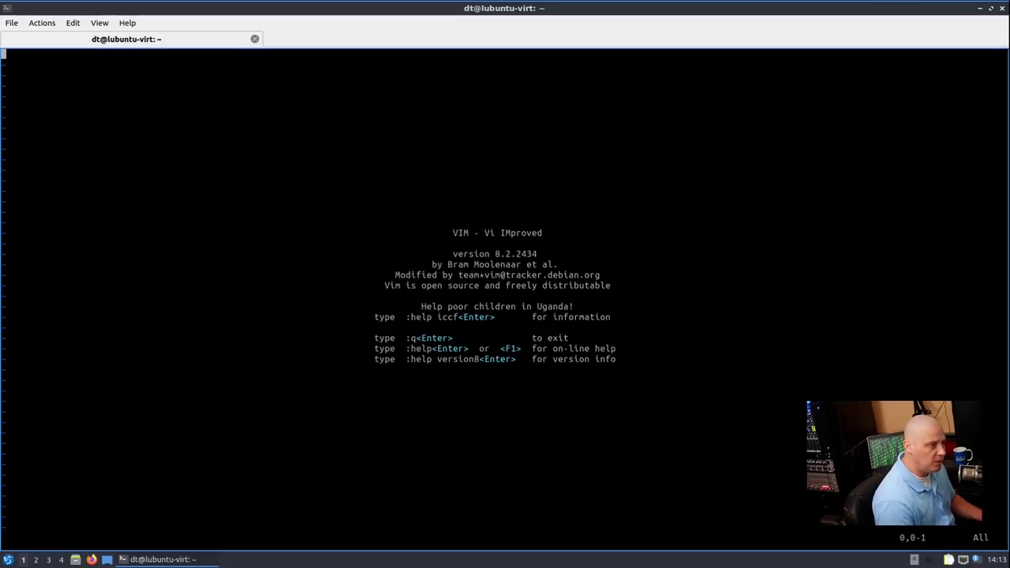
{"action": "left_click", "coordinate": [999, 8]}
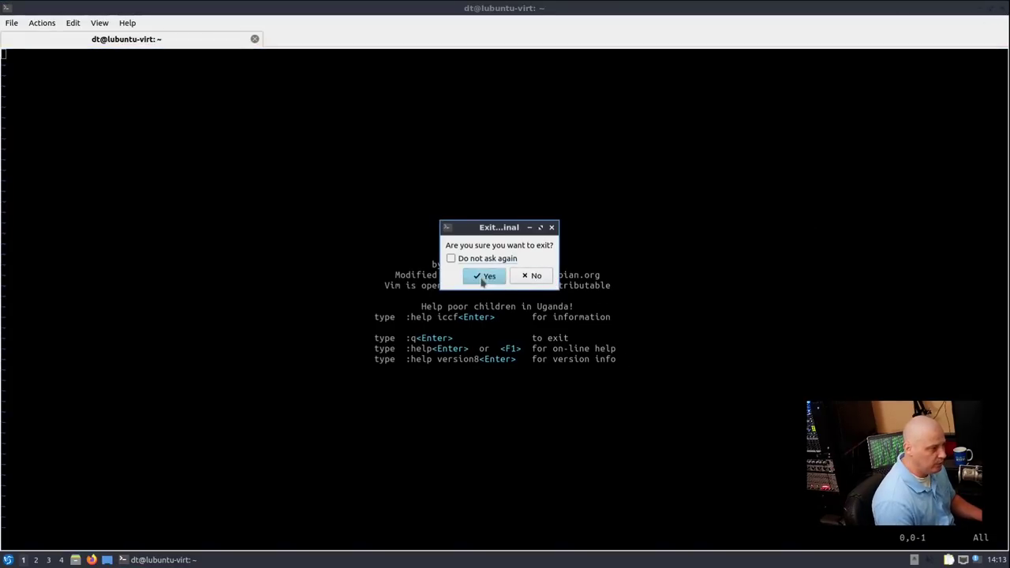
{"action": "left_click", "coordinate": [485, 277]}
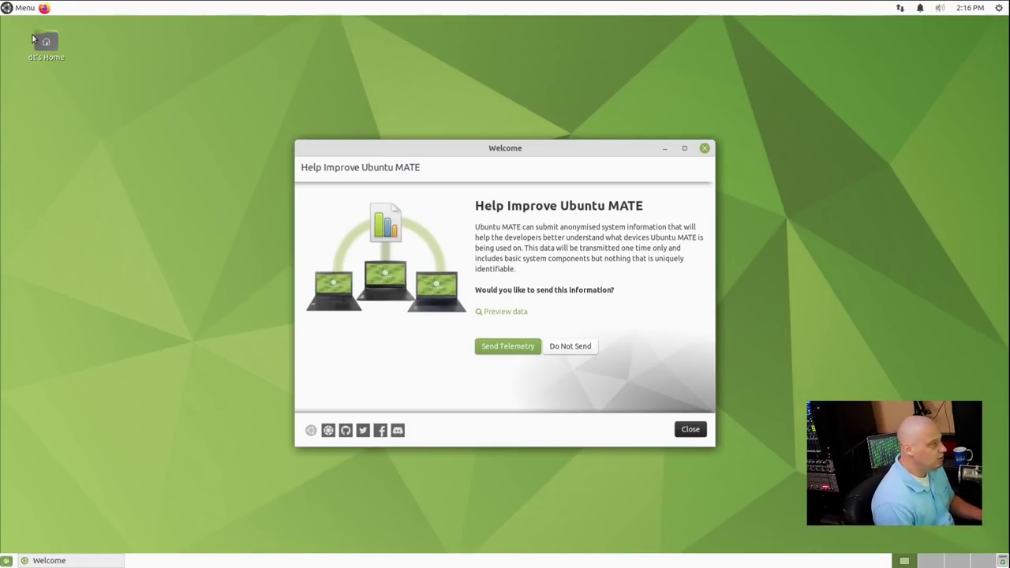
Look over the Accessories and Internet application categories on the Ubuntu MATE desktop
{"action": "left_click", "coordinate": [21, 10]}
{"action": "left_click", "coordinate": [21, 9]}
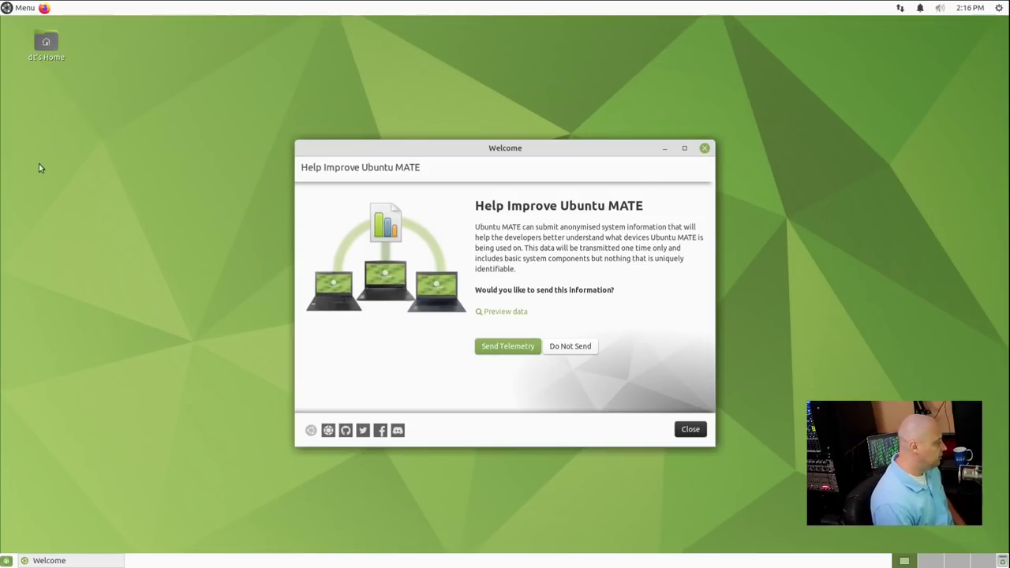
{"action": "left_click", "coordinate": [19, 8]}
{"action": "left_click", "coordinate": [23, 89]}
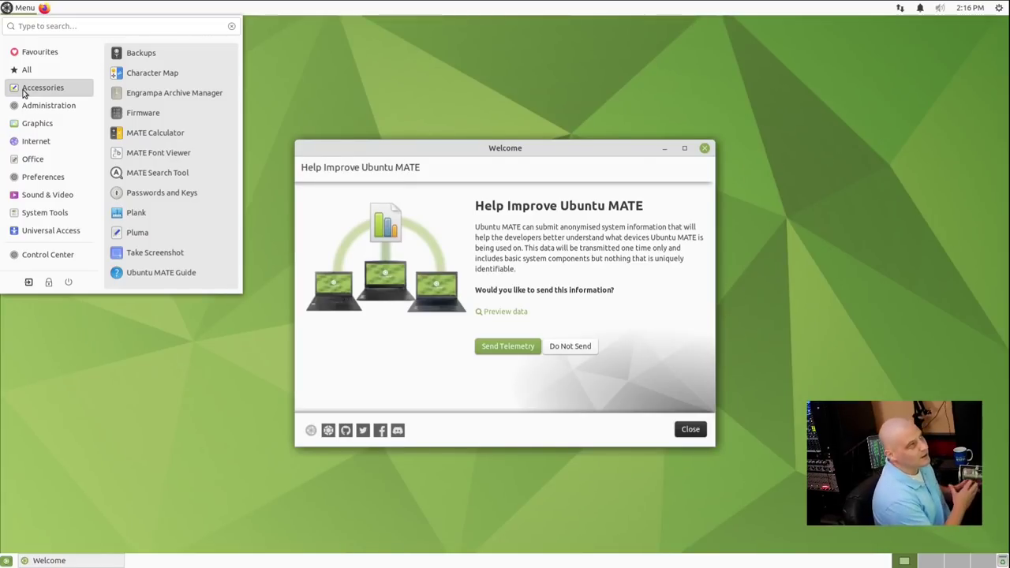
{"action": "left_click", "coordinate": [55, 143]}
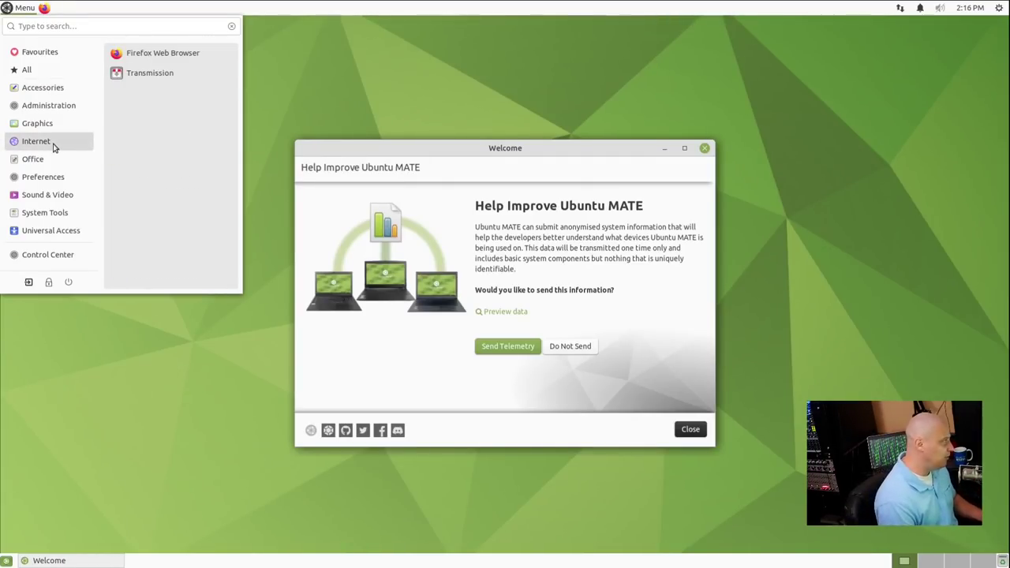
{"action": "left_click", "coordinate": [336, 58]}
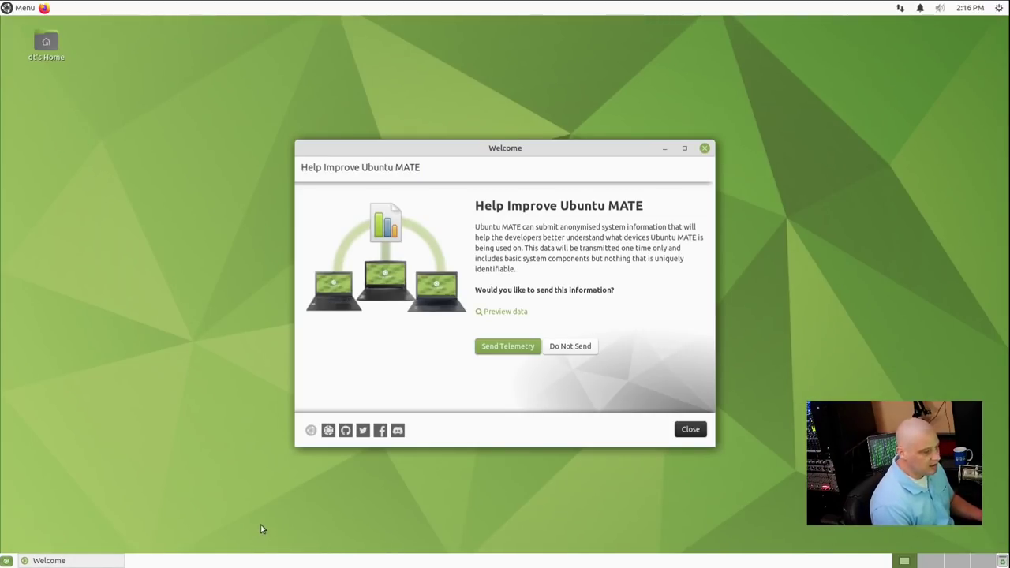
Dismiss the telemetry Welcome window, search the applications for "tweak", and open MATE Tweak
{"action": "left_click", "coordinate": [705, 148]}
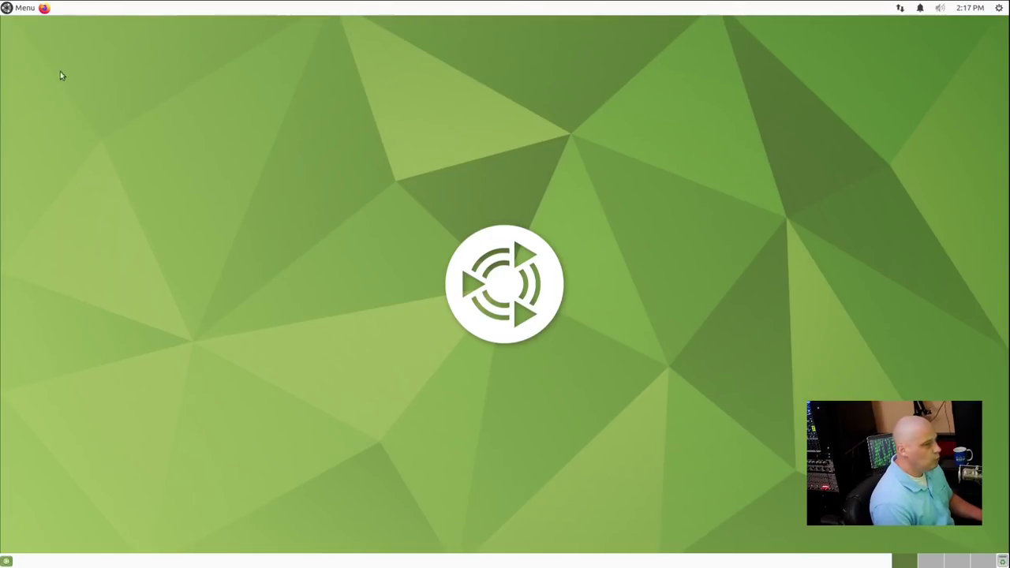
{"action": "left_click", "coordinate": [28, 8]}
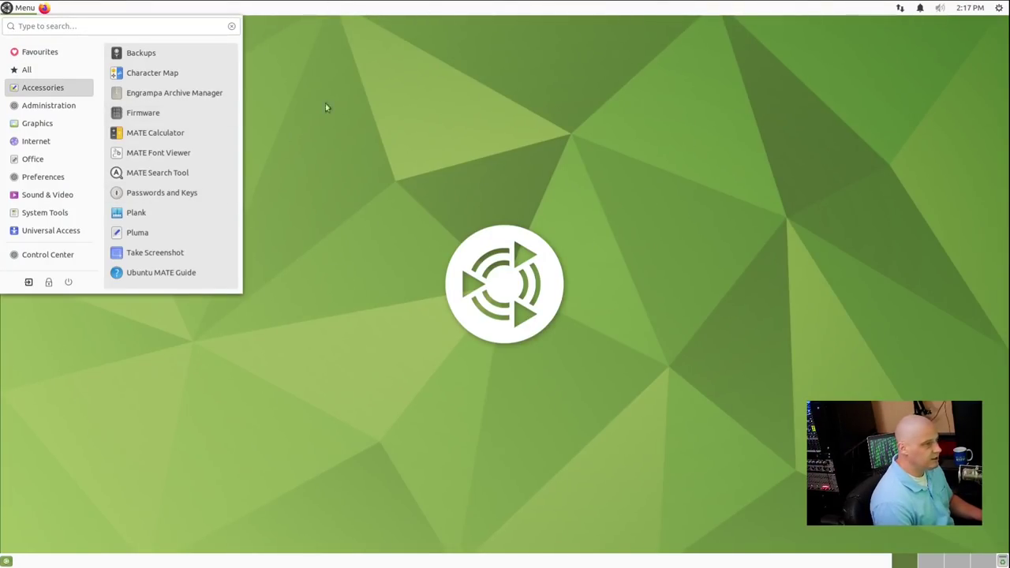
{"action": "left_click", "coordinate": [105, 26]}
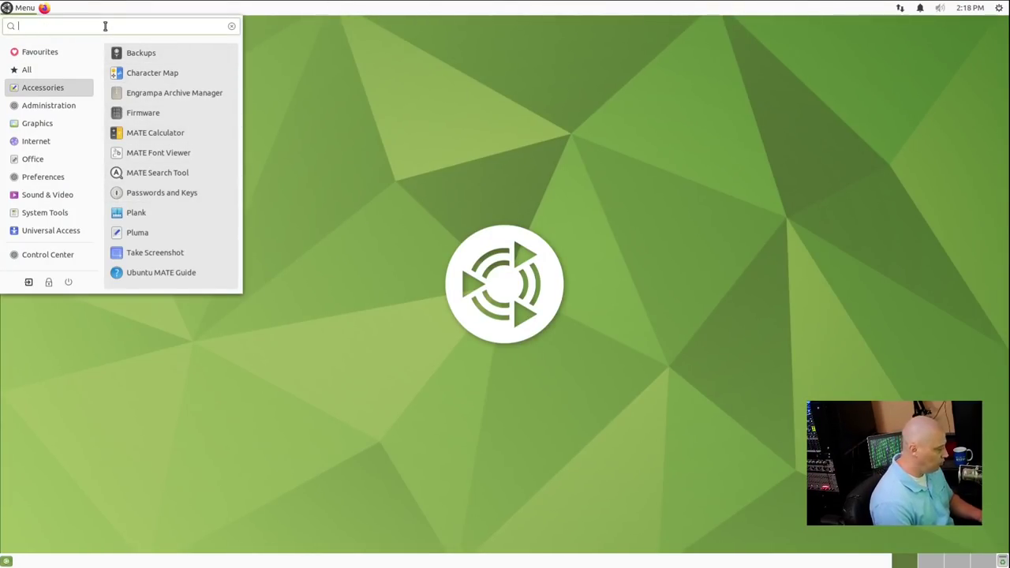
{"action": "type", "text": "tweak"}
{"action": "key", "text": "Return"}
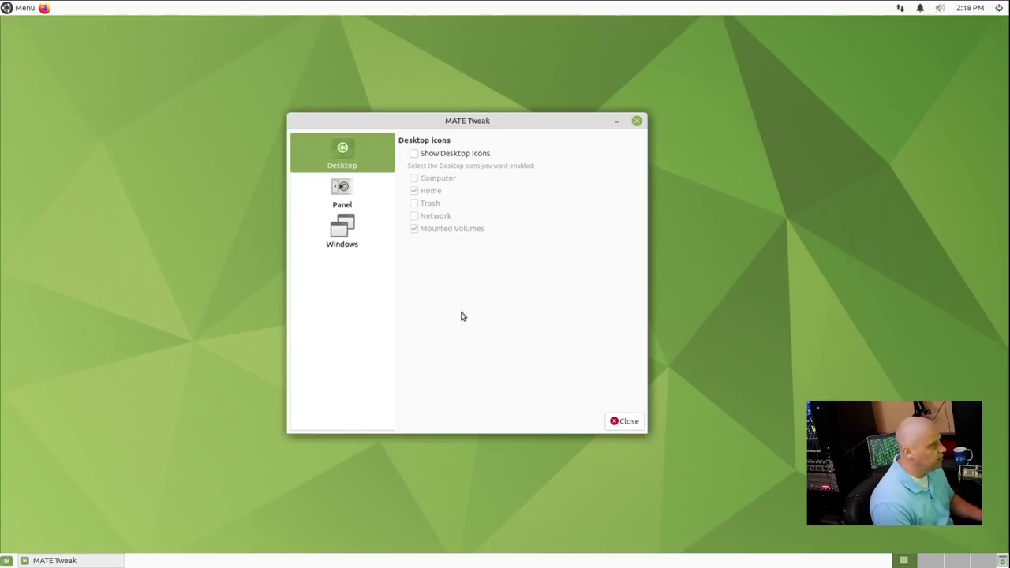
Toggle the Show Desktop Icons option on and off in the desktop settings
{"action": "left_click", "coordinate": [414, 154]}
{"action": "left_click", "coordinate": [415, 154]}
{"action": "left_click", "coordinate": [414, 154]}
{"action": "left_click", "coordinate": [414, 154]}
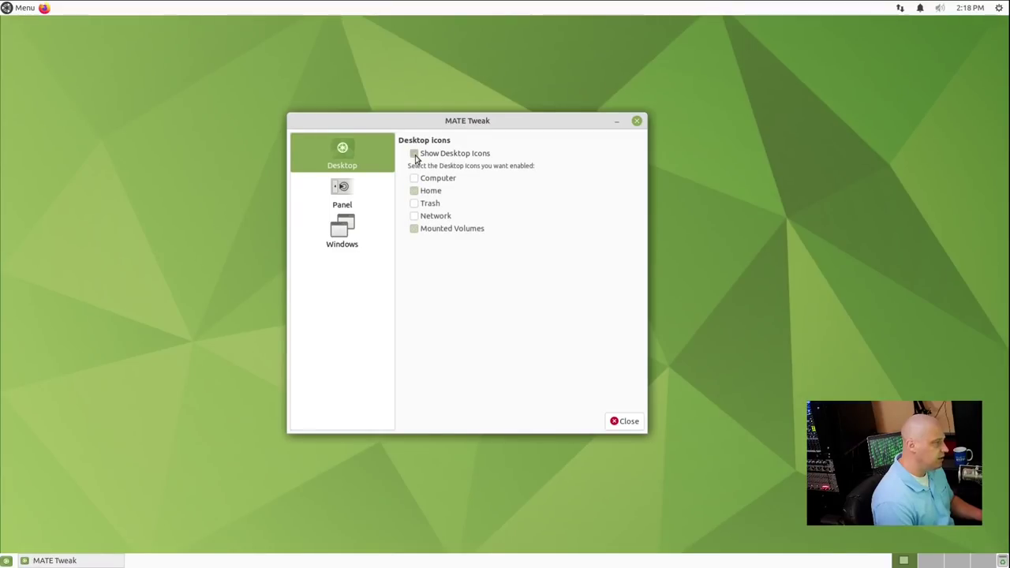
Switch the panel layout to Redmond and confirm replacing the current configuration
{"action": "left_click", "coordinate": [345, 200]}
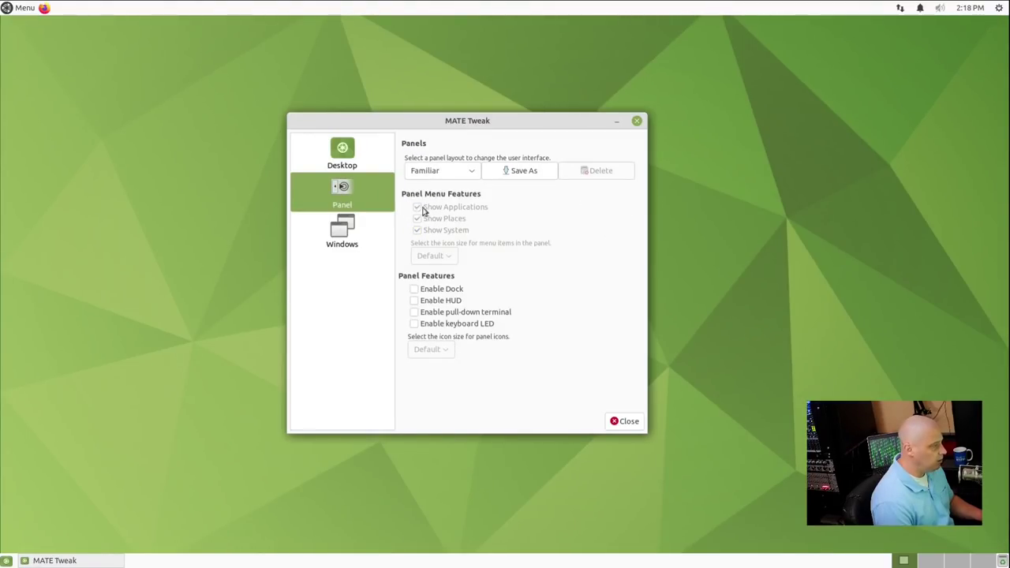
{"action": "left_click", "coordinate": [449, 171]}
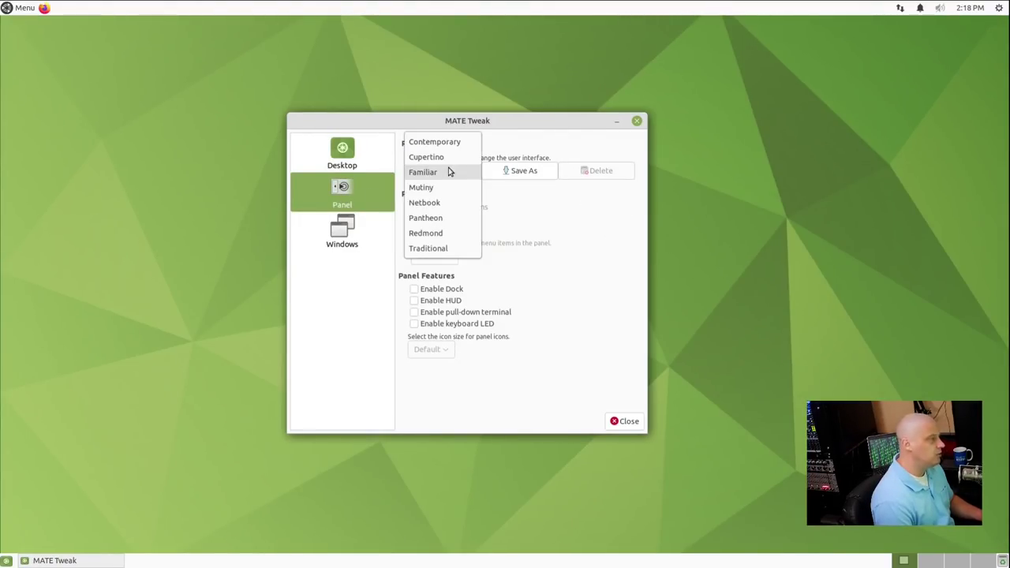
{"action": "left_click", "coordinate": [440, 234]}
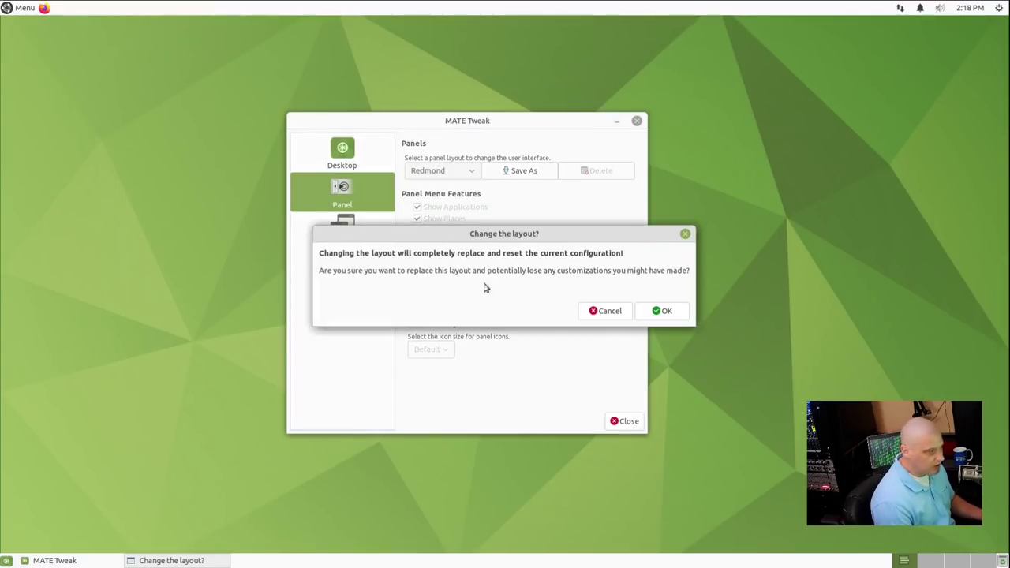
{"action": "left_click", "coordinate": [668, 315]}
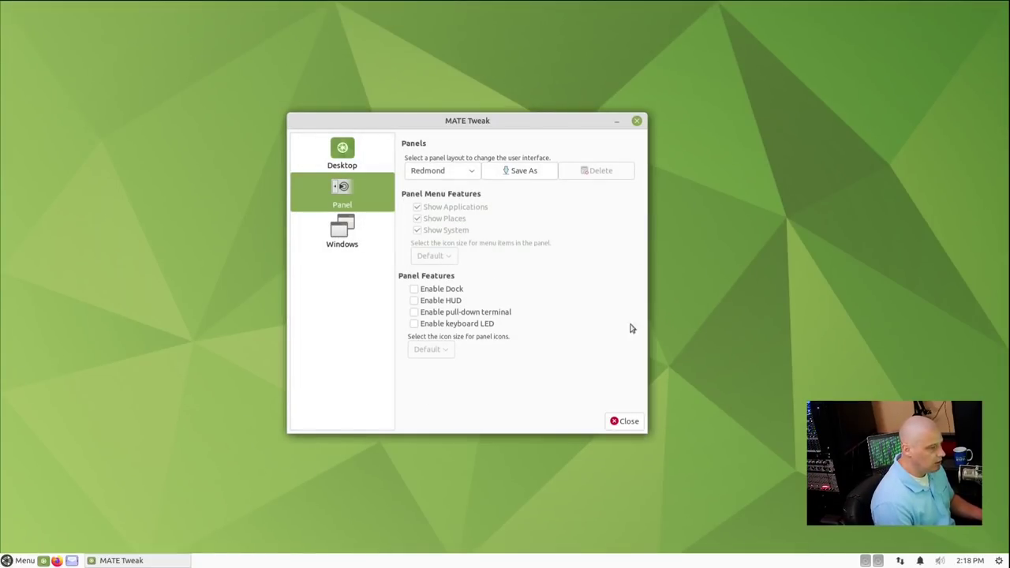
Check the application menu in the new layout, review the other available panel layouts, and close MATE Tweak
{"action": "left_click", "coordinate": [19, 560]}
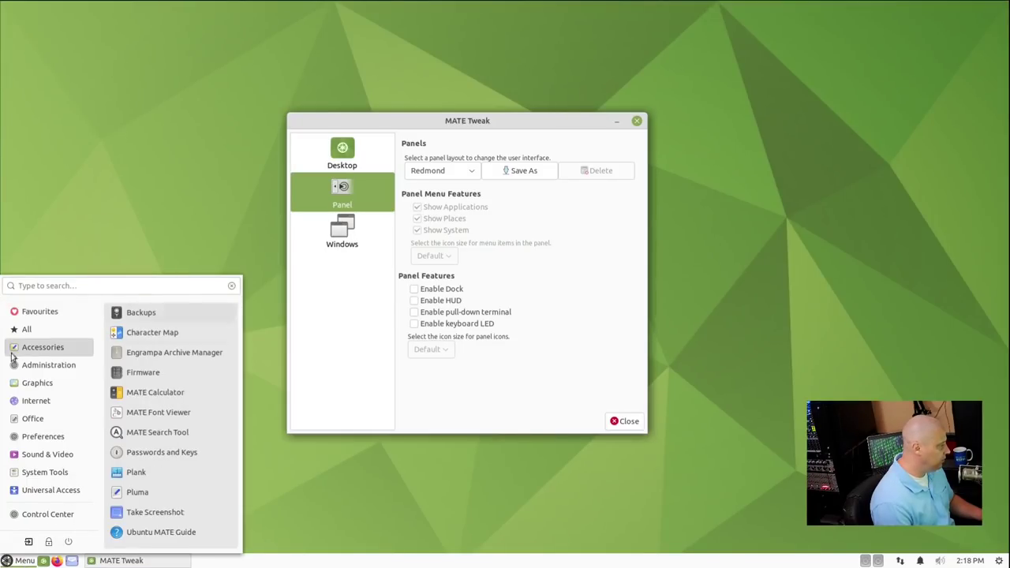
{"action": "left_click", "coordinate": [458, 171]}
{"action": "left_click", "coordinate": [458, 171]}
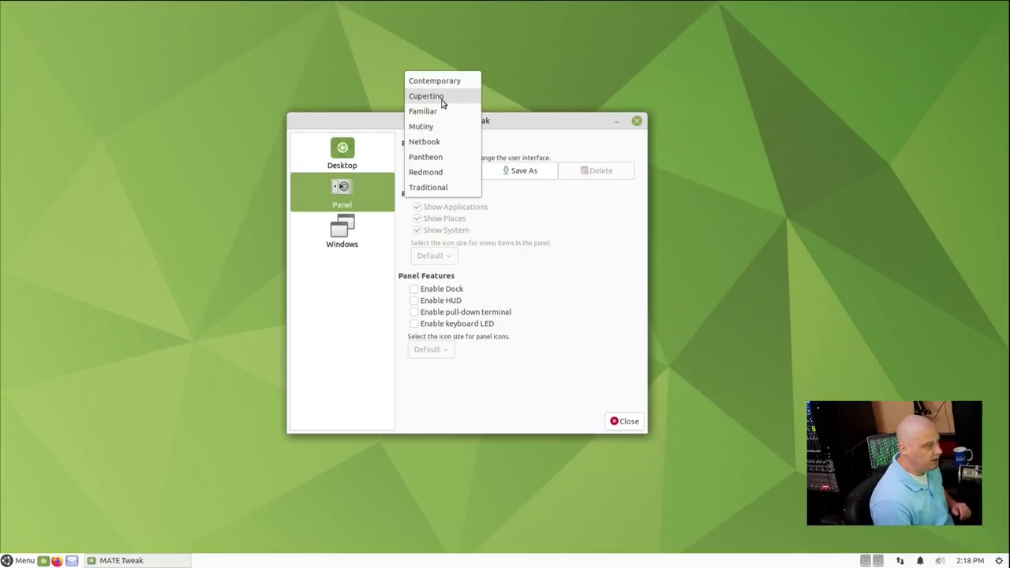
{"action": "left_click", "coordinate": [629, 355]}
{"action": "left_click", "coordinate": [628, 419]}
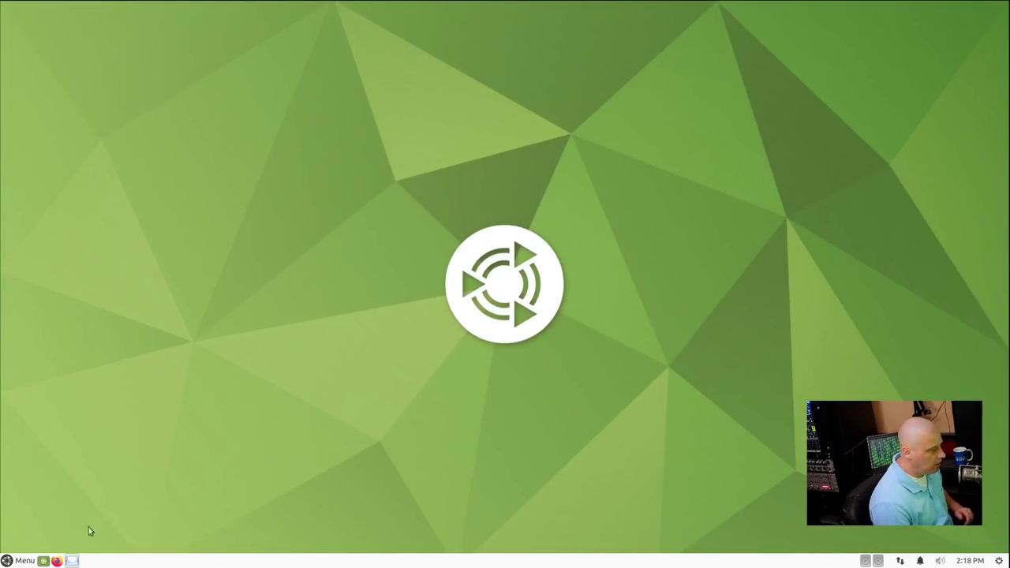
Launch the Pluma text editor from the Accessories applications, view its About information, and close it
{"action": "left_click", "coordinate": [19, 561]}
{"action": "left_click", "coordinate": [430, 369]}
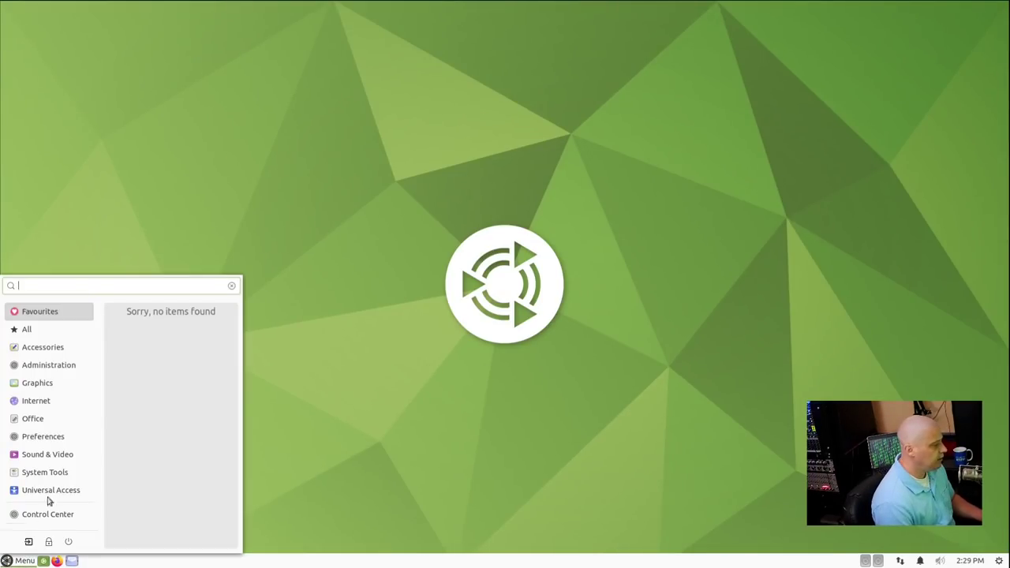
{"action": "left_click", "coordinate": [56, 348]}
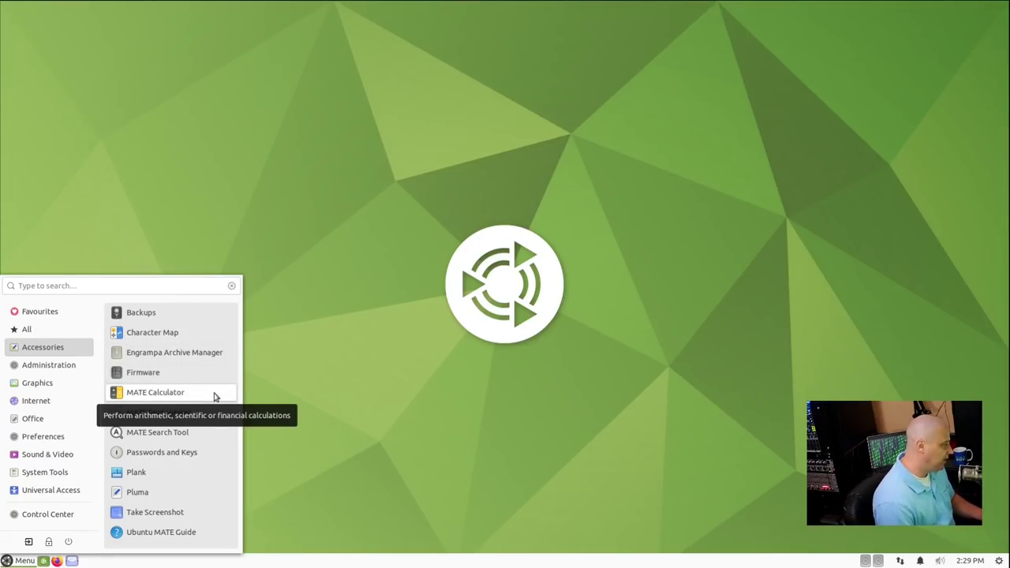
{"action": "left_click", "coordinate": [174, 492]}
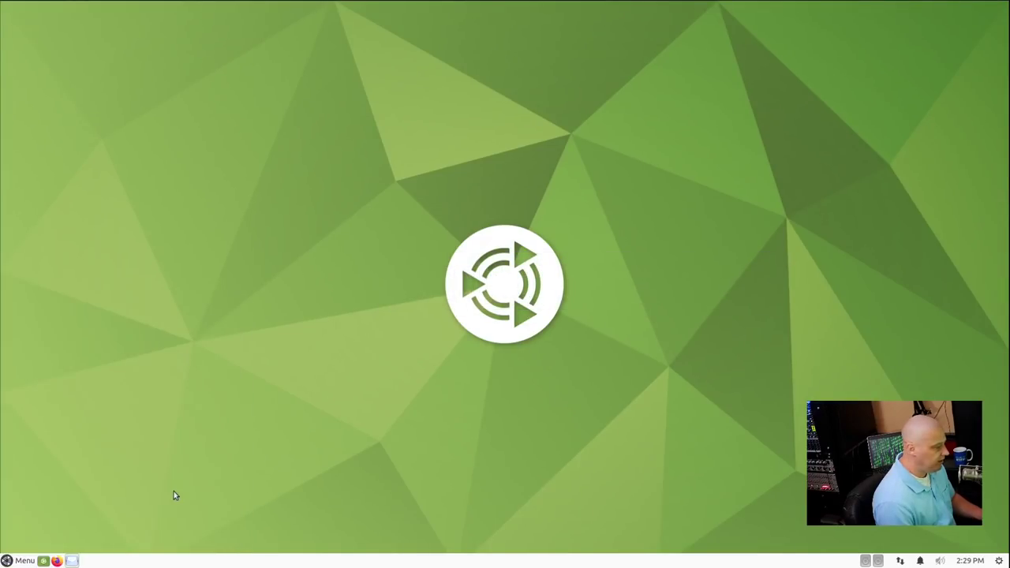
{"action": "left_click", "coordinate": [351, 115]}
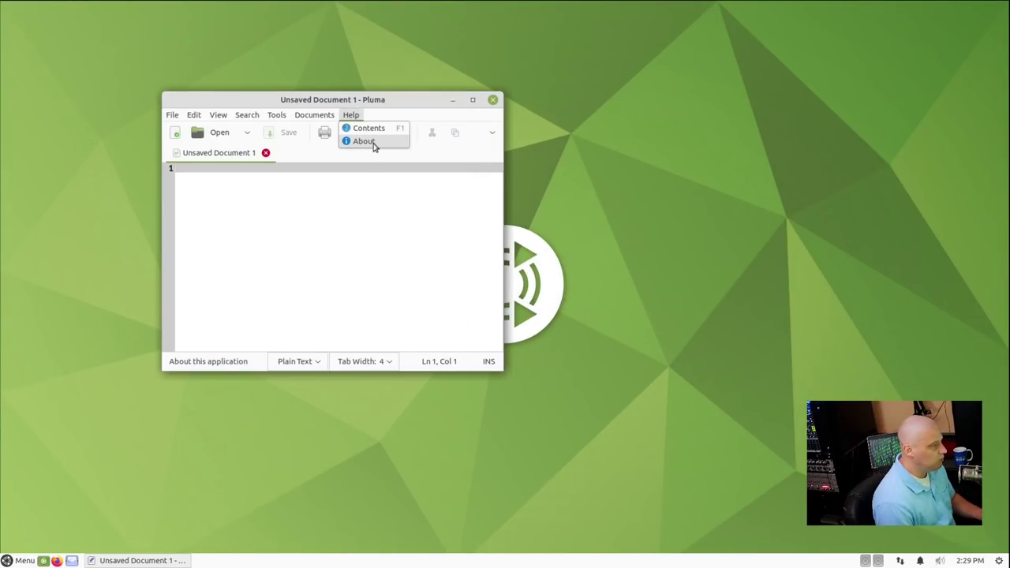
{"action": "left_click", "coordinate": [372, 145]}
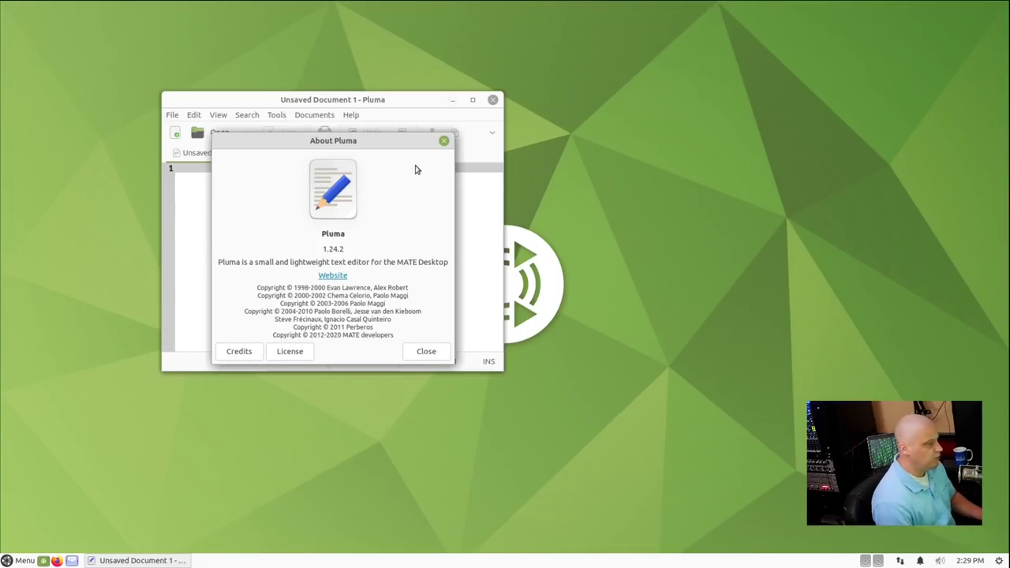
{"action": "left_click", "coordinate": [444, 142]}
{"action": "left_click", "coordinate": [492, 99]}
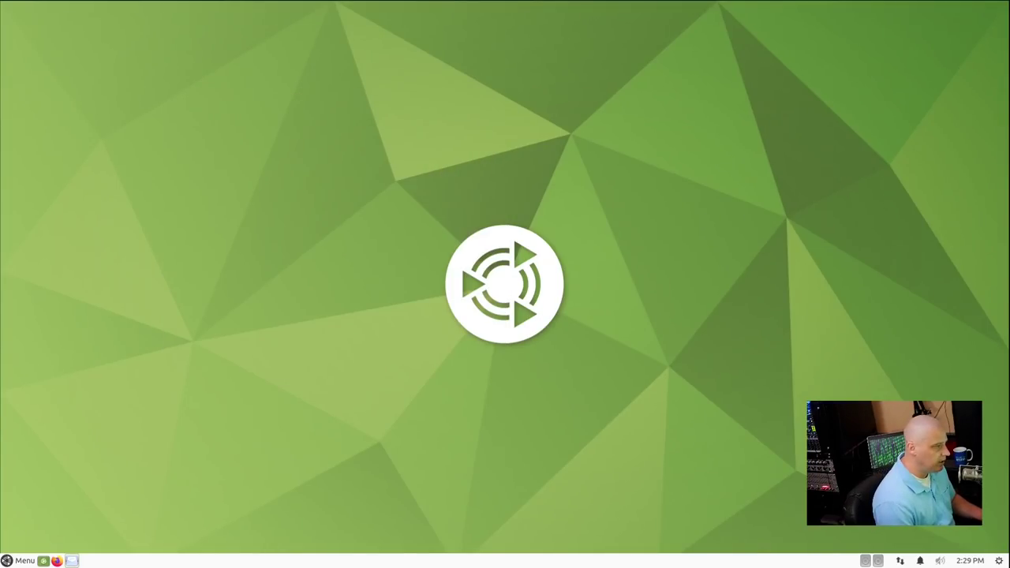
Look over the preinstalled applications in the Internet and Office categories
{"action": "key", "text": "super"}
{"action": "left_click", "coordinate": [63, 401]}
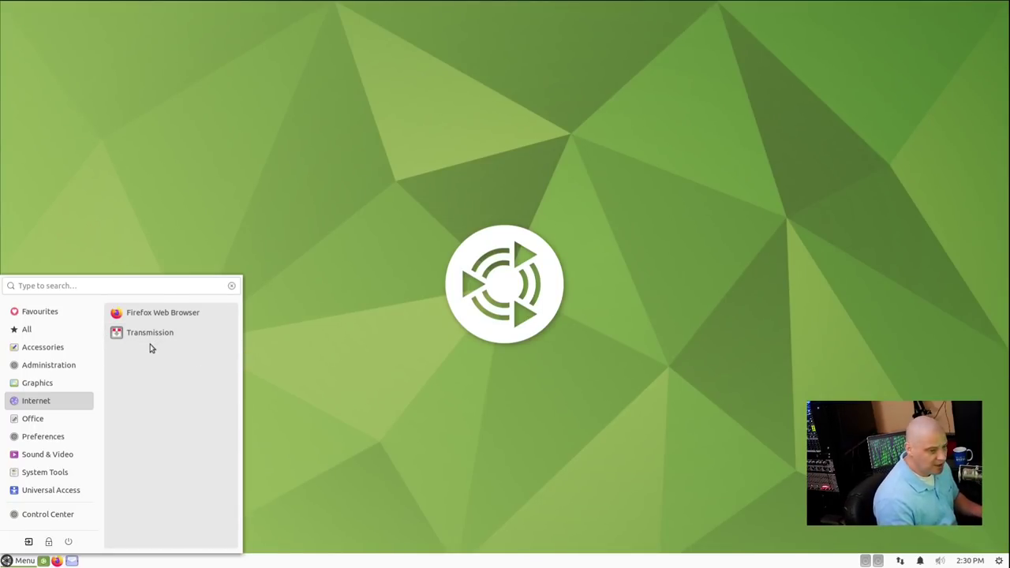
{"action": "left_click", "coordinate": [60, 421]}
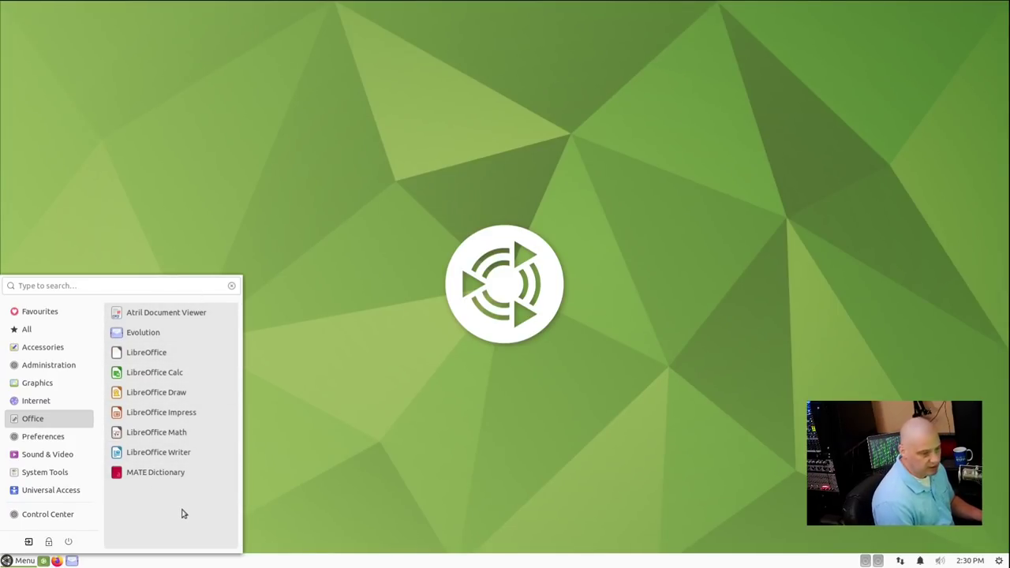
Apply the BlackMATE theme through the Control Center's Appearance preferences, close both windows, and check the application menu's look
{"action": "left_click", "coordinate": [57, 519]}
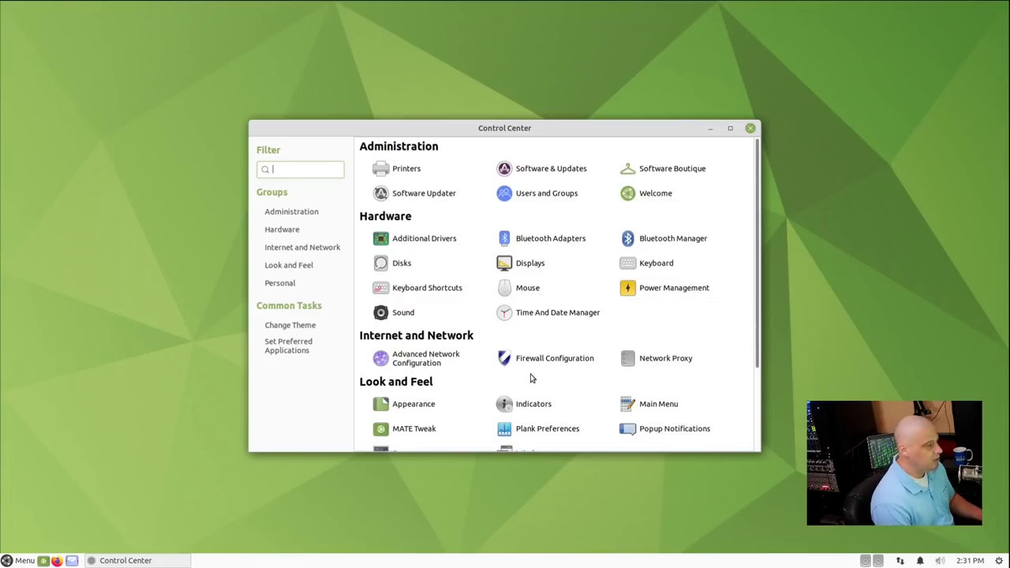
{"action": "scroll", "coordinate": [530, 378], "scroll_direction": "down", "scroll_amount": 3}
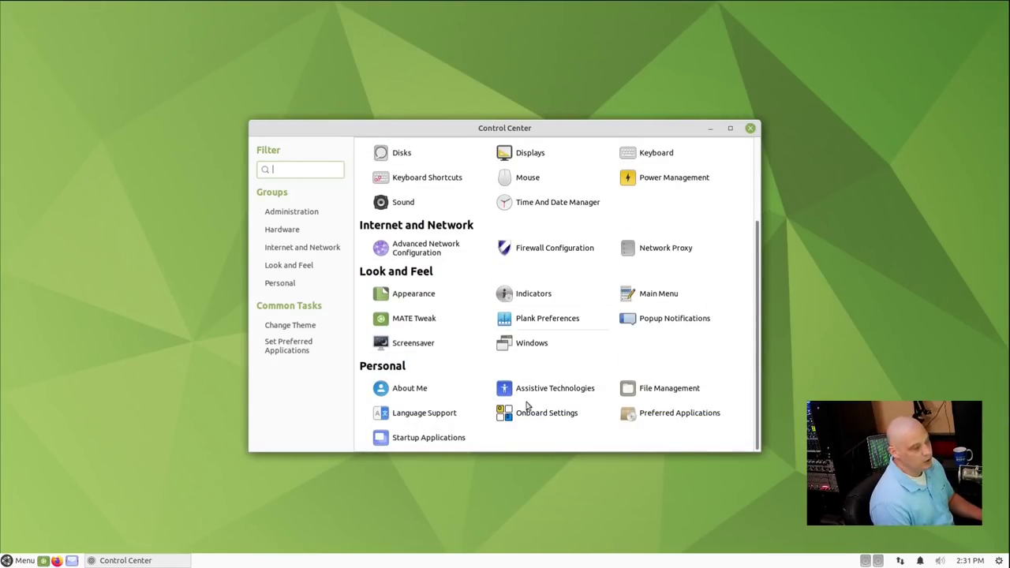
{"action": "left_click", "coordinate": [406, 293]}
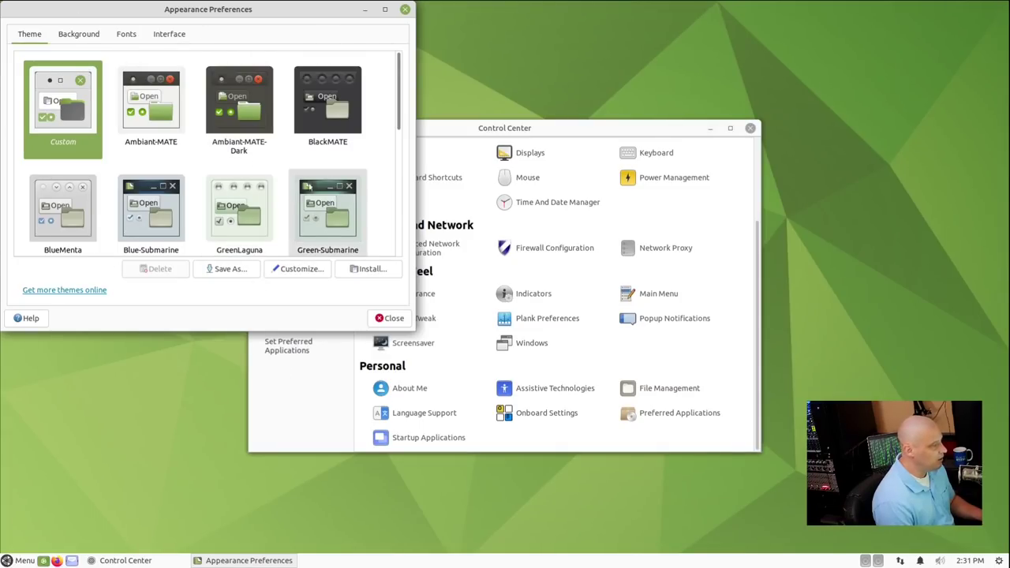
{"action": "left_click", "coordinate": [327, 102]}
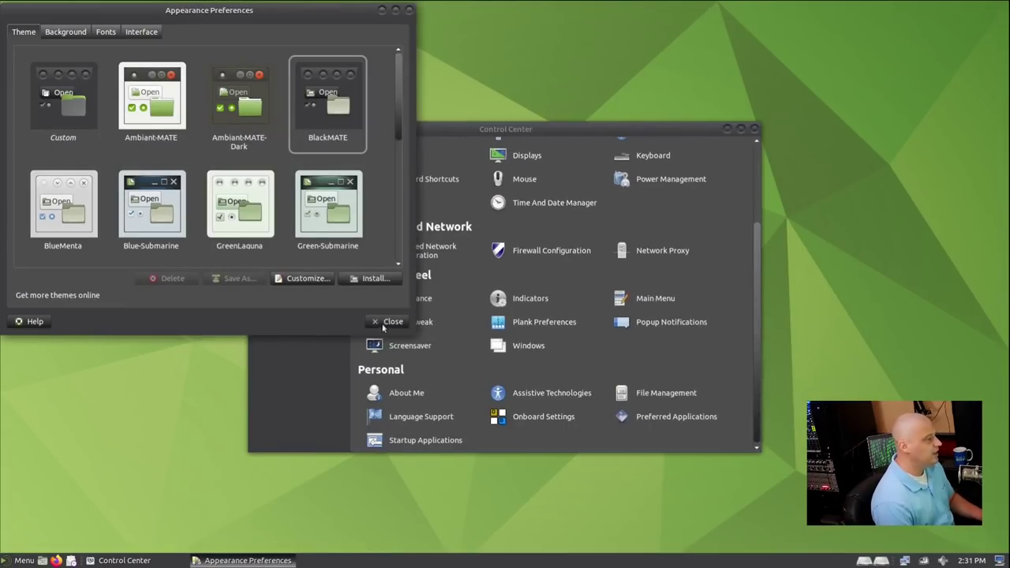
{"action": "left_click", "coordinate": [384, 323]}
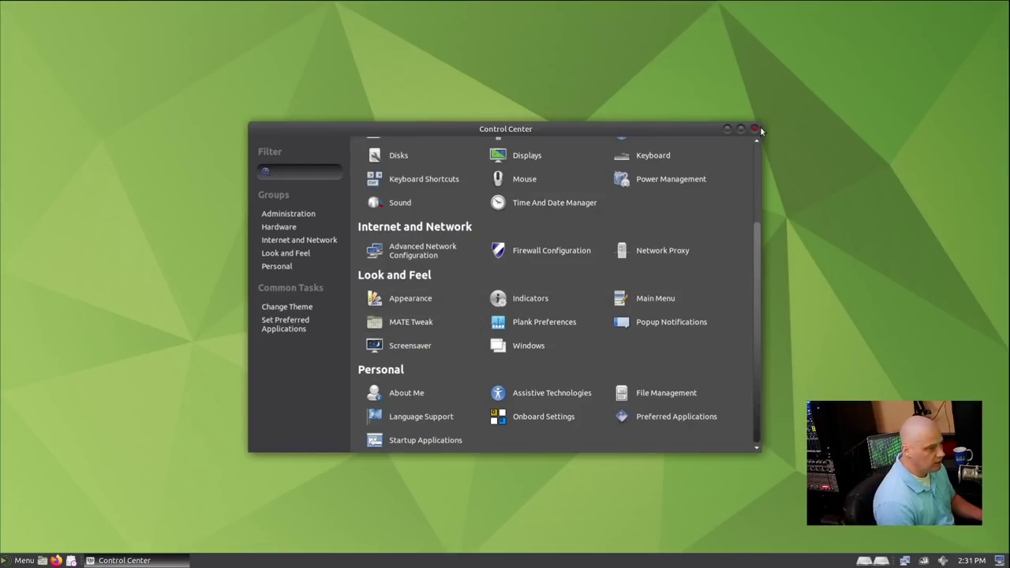
{"action": "left_click", "coordinate": [755, 128]}
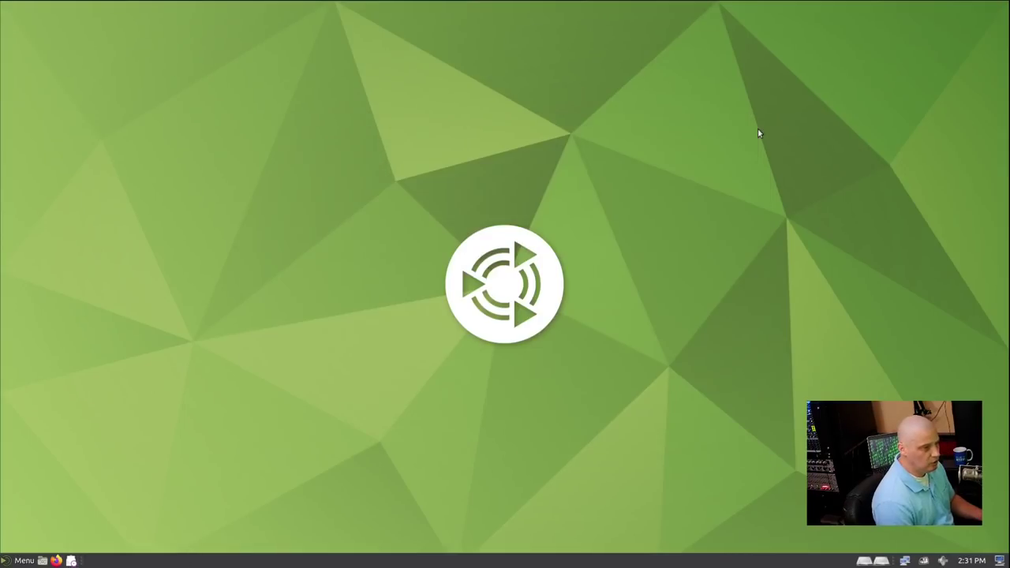
{"action": "left_click", "coordinate": [25, 560]}
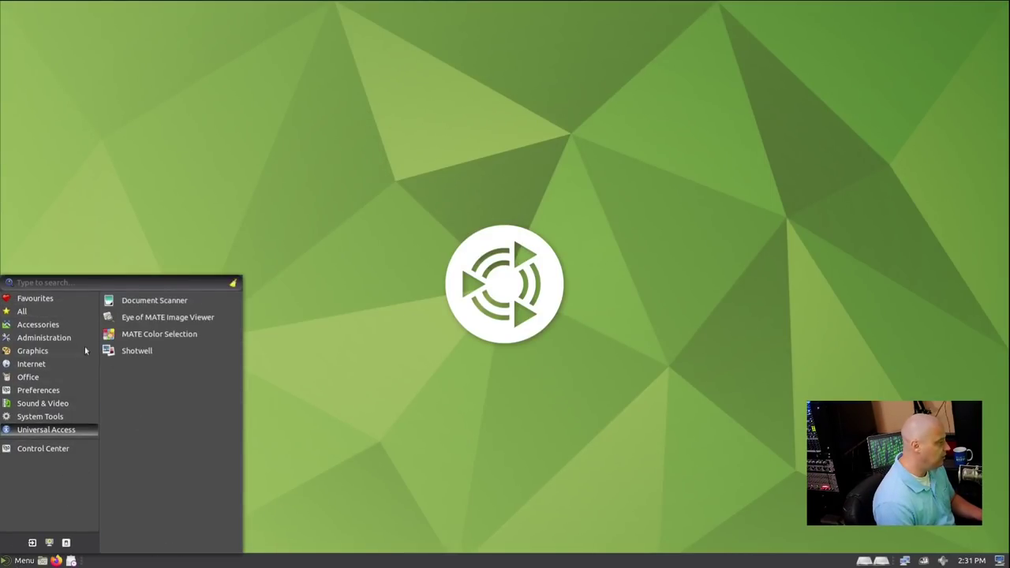
{"action": "left_click", "coordinate": [426, 382]}
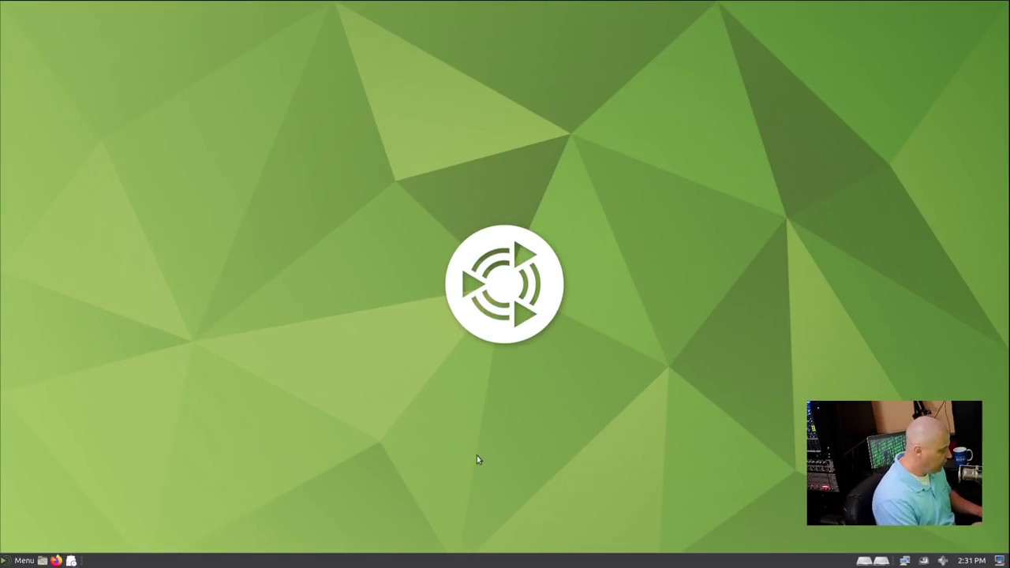
Open a new terminal, maximize its window, and enlarge its text by five zoom levels
{"action": "key", "text": "ctrl+alt+t"}
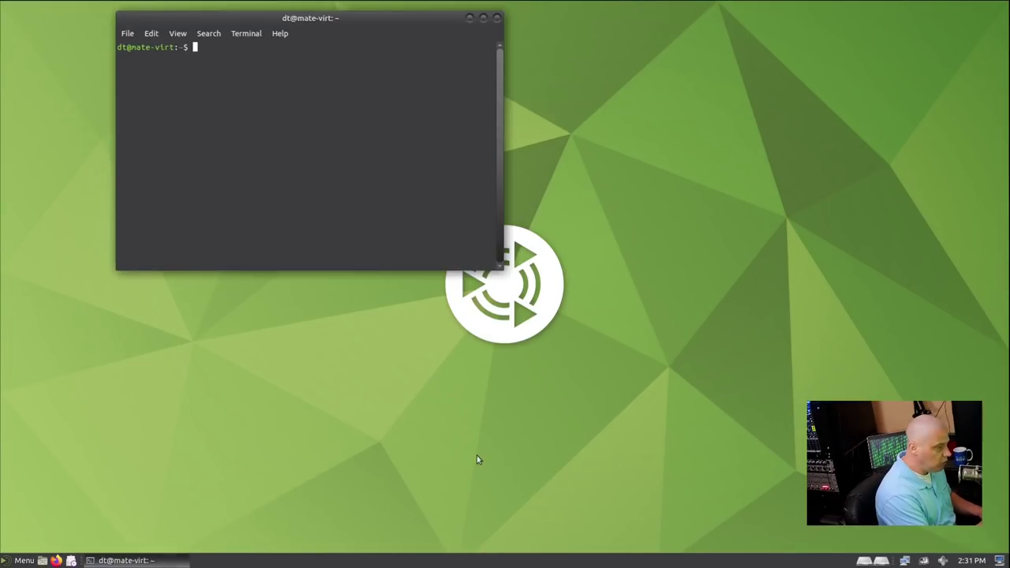
{"action": "double_click", "coordinate": [271, 22]}
{"action": "left_click", "coordinate": [163, 22]}
{"action": "left_click", "coordinate": [180, 54]}
{"action": "left_click", "coordinate": [588, 396]}
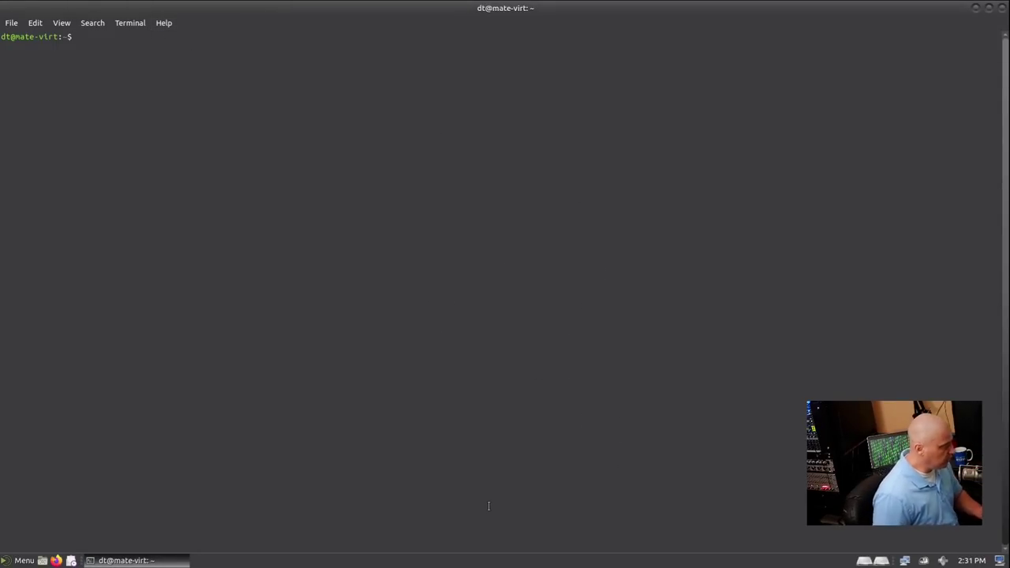
{"action": "key", "text": "ctrl+plus"}
{"action": "key", "text": "ctrl+plus"}
{"action": "key", "text": "ctrl+plus"}
{"action": "key", "text": "ctrl+plus"}
{"action": "key", "text": "ctrl+plus"}
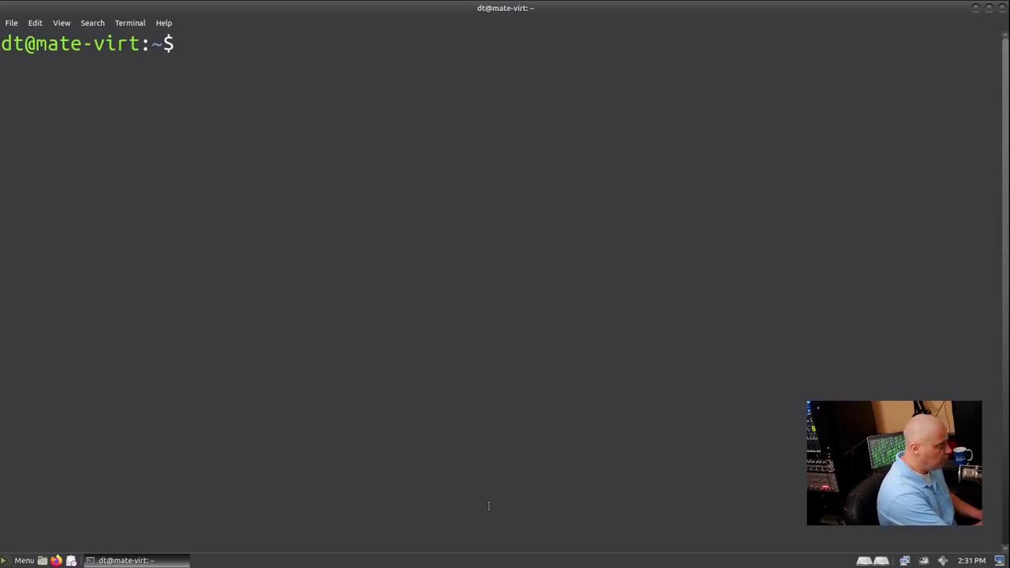
Run htop to check the MATE desktop's memory use and running processes, and quit it
{"action": "type", "text": "htop"}
{"action": "key", "text": "Return"}
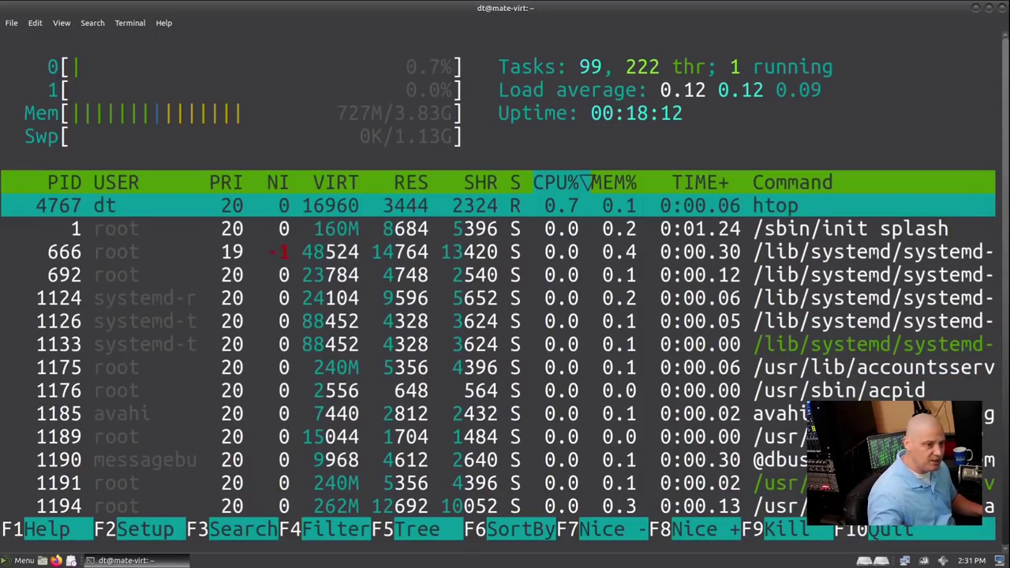
{"action": "type", "text": "q"}
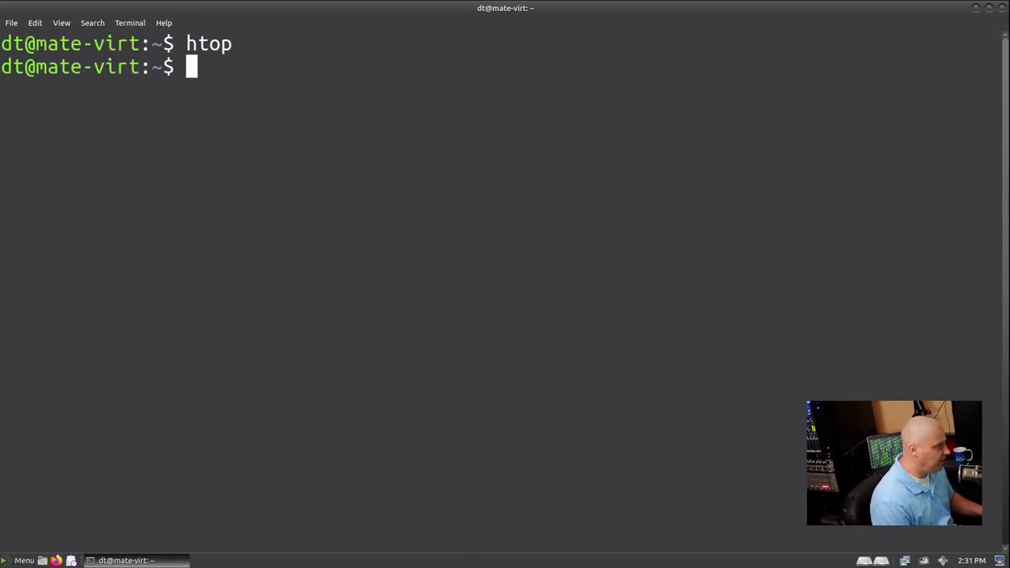
Run vim to check whether it is preinstalled on Ubuntu MATE, and close the terminal
{"action": "type", "text": "vim"}
{"action": "key", "text": "Return"}
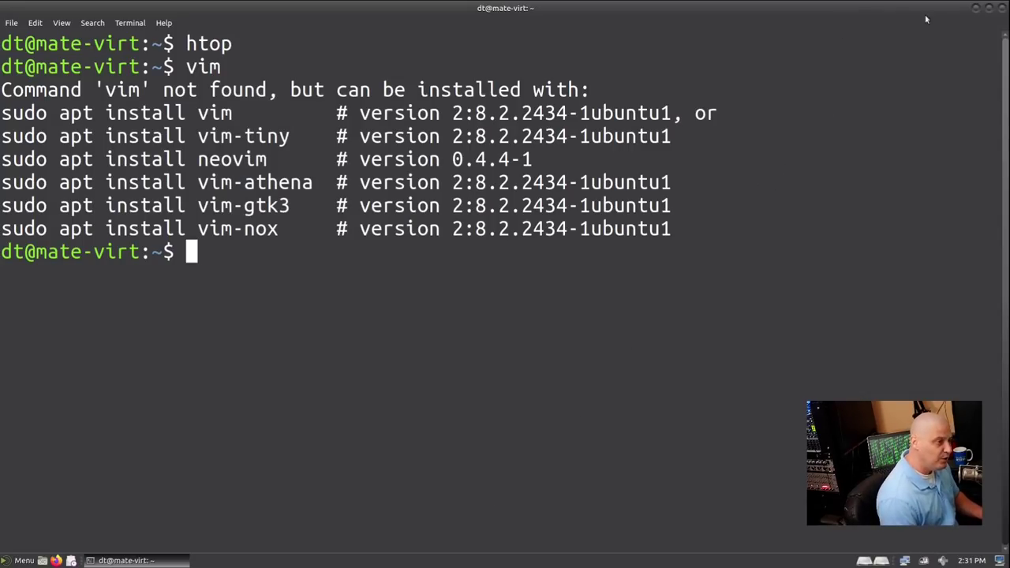
{"action": "left_click", "coordinate": [1001, 8]}
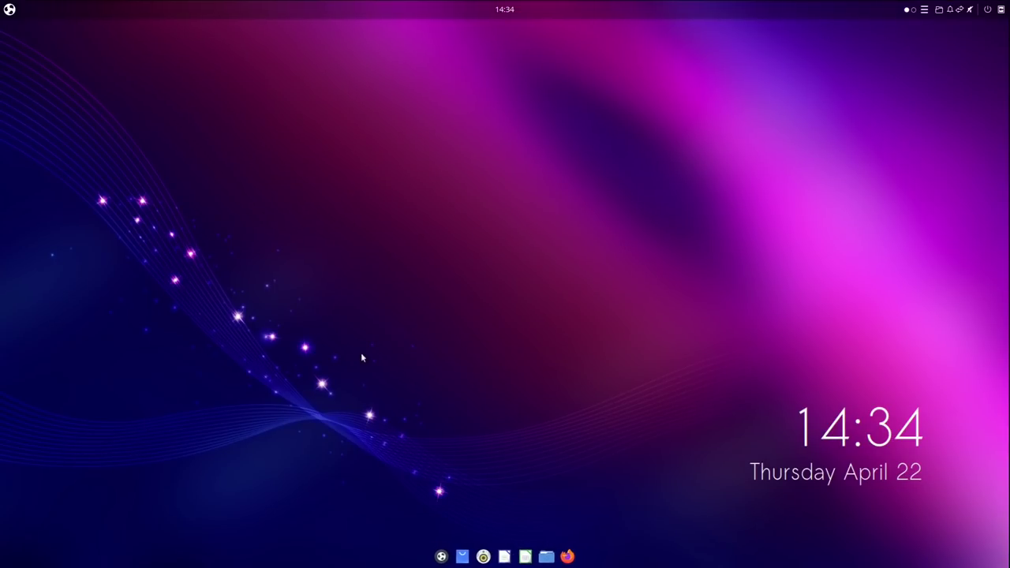
Look through all five pages of the Budgie application menu's icon grid, and return to the first page
{"action": "left_click", "coordinate": [10, 9]}
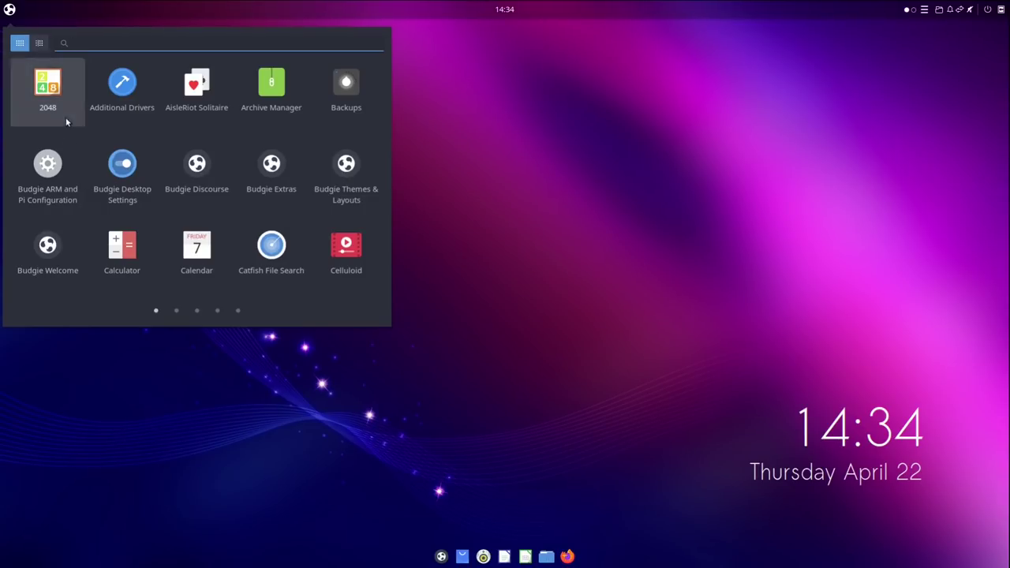
{"action": "left_click", "coordinate": [179, 311]}
{"action": "left_click", "coordinate": [198, 311]}
{"action": "left_click", "coordinate": [218, 312]}
{"action": "left_click", "coordinate": [237, 311]}
{"action": "left_click", "coordinate": [156, 312]}
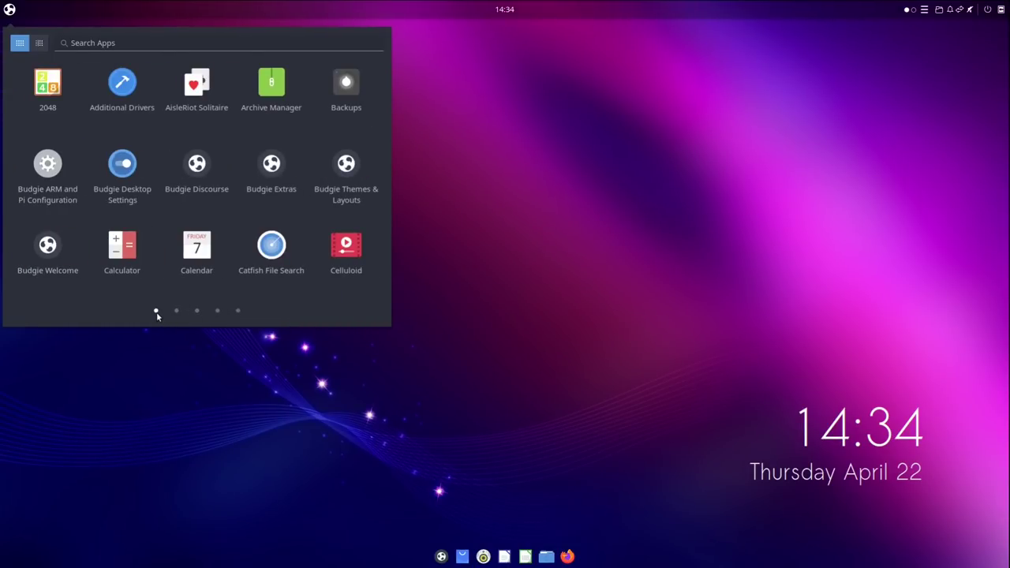
Switch the application menu to the category list view, and check the Games and Accessories categories
{"action": "left_click", "coordinate": [41, 47]}
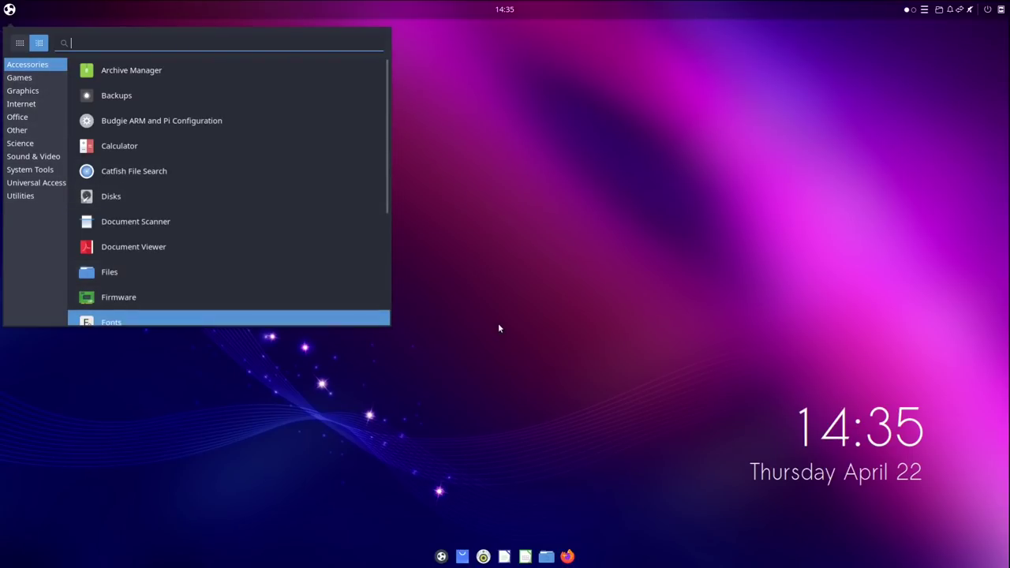
{"action": "left_click", "coordinate": [27, 78]}
{"action": "left_click", "coordinate": [29, 66]}
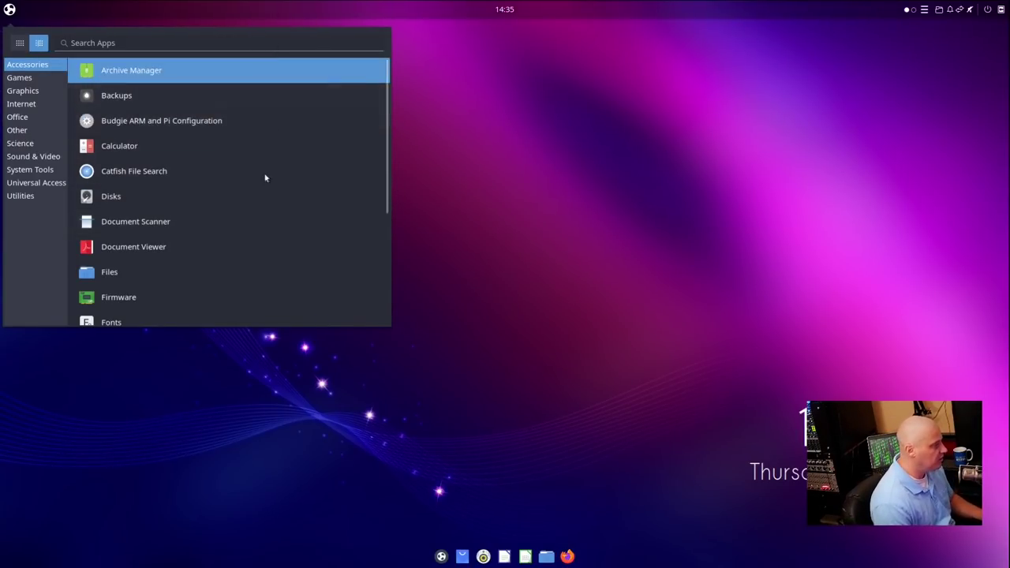
Launch Archive Manager from the Accessories category to inspect its window, and close it
{"action": "left_click", "coordinate": [231, 71]}
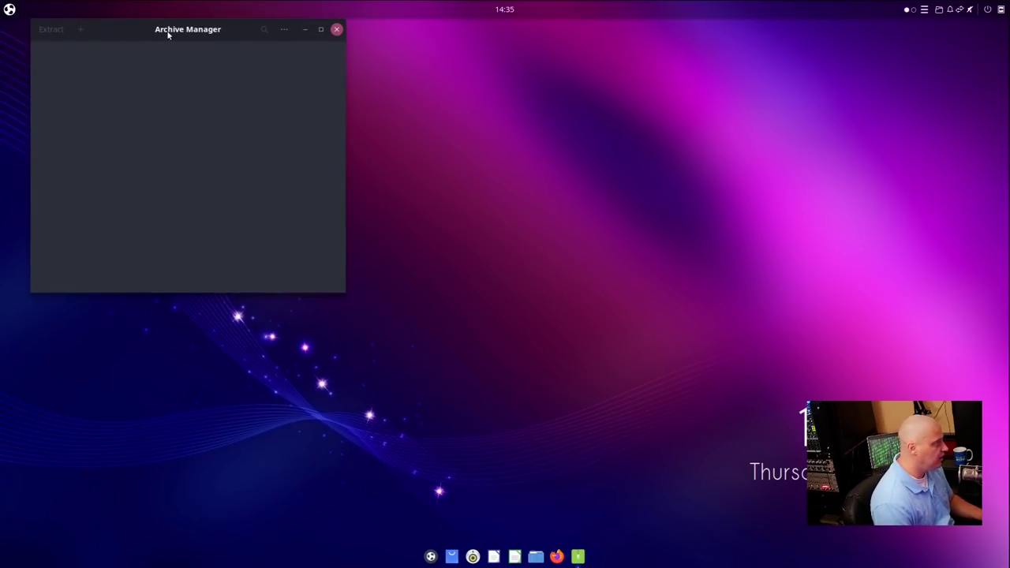
{"action": "left_click_drag", "start_coordinate": [166, 32], "coordinate": [337, 90]}
{"action": "left_click", "coordinate": [507, 87]}
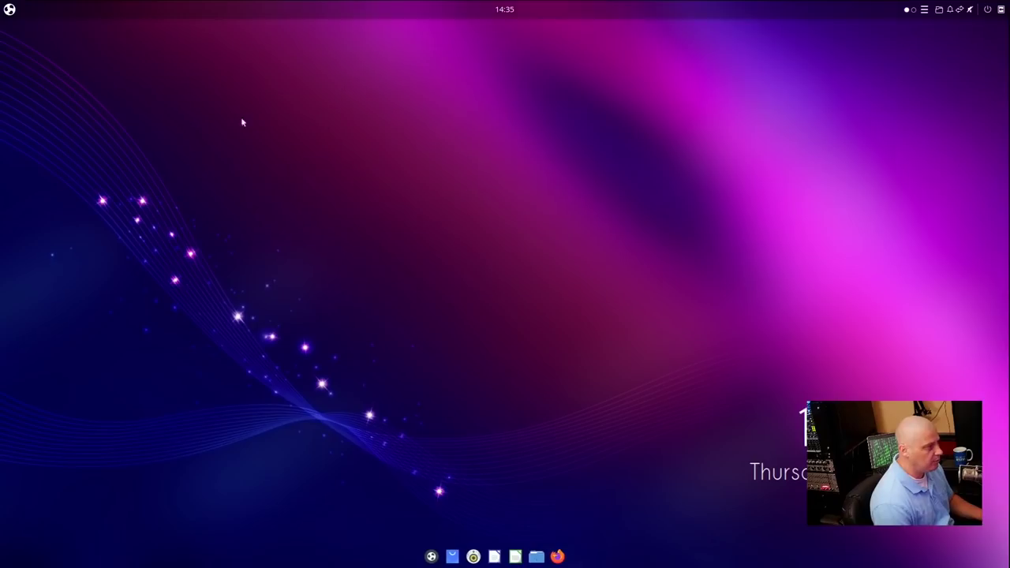
Launch Calculator, check its version in the About dialog, and close both windows
{"action": "left_click", "coordinate": [9, 8]}
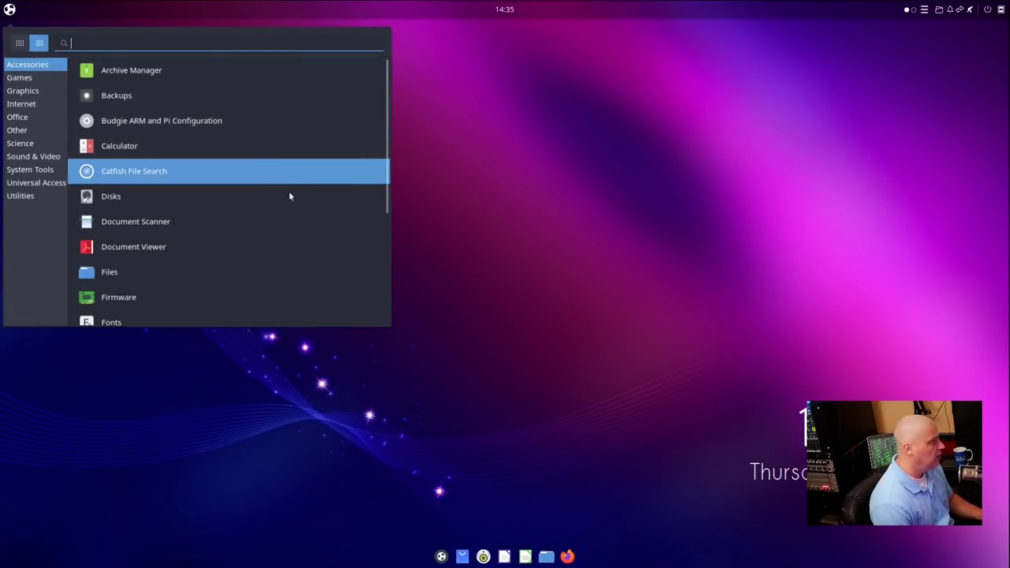
{"action": "left_click", "coordinate": [267, 146]}
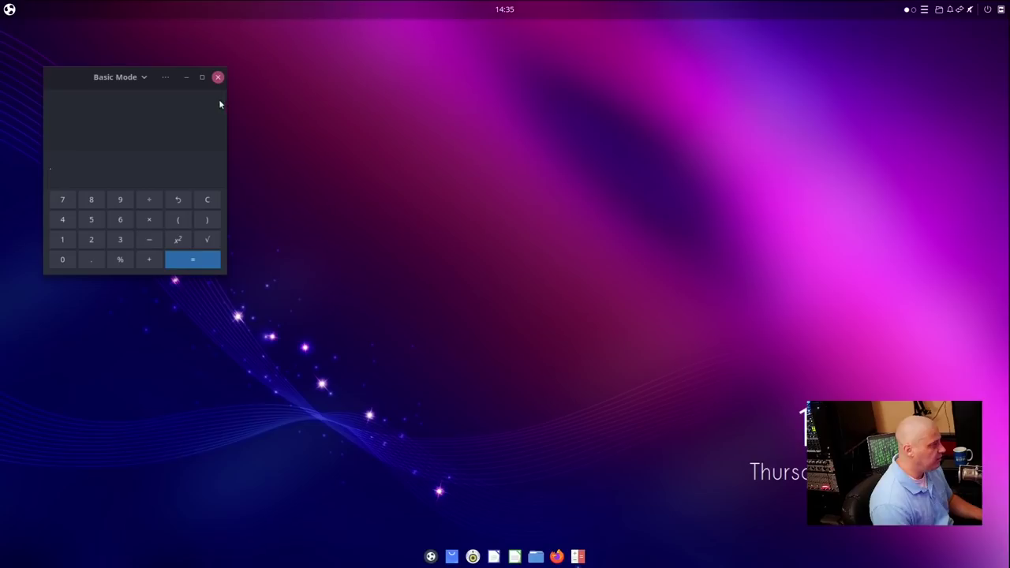
{"action": "left_click", "coordinate": [165, 77]}
{"action": "left_click", "coordinate": [160, 216]}
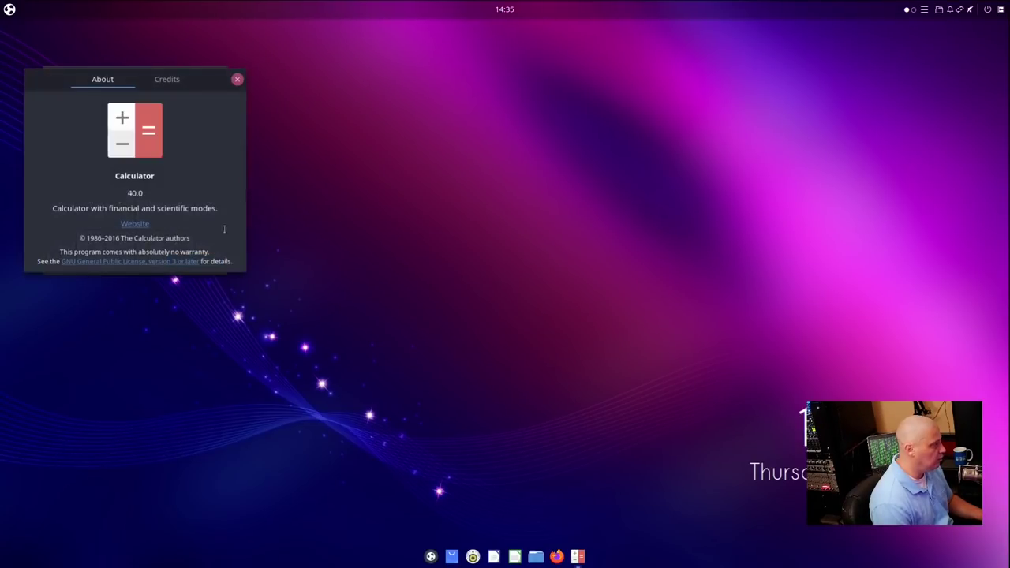
{"action": "left_click", "coordinate": [237, 79]}
{"action": "left_click", "coordinate": [218, 78]}
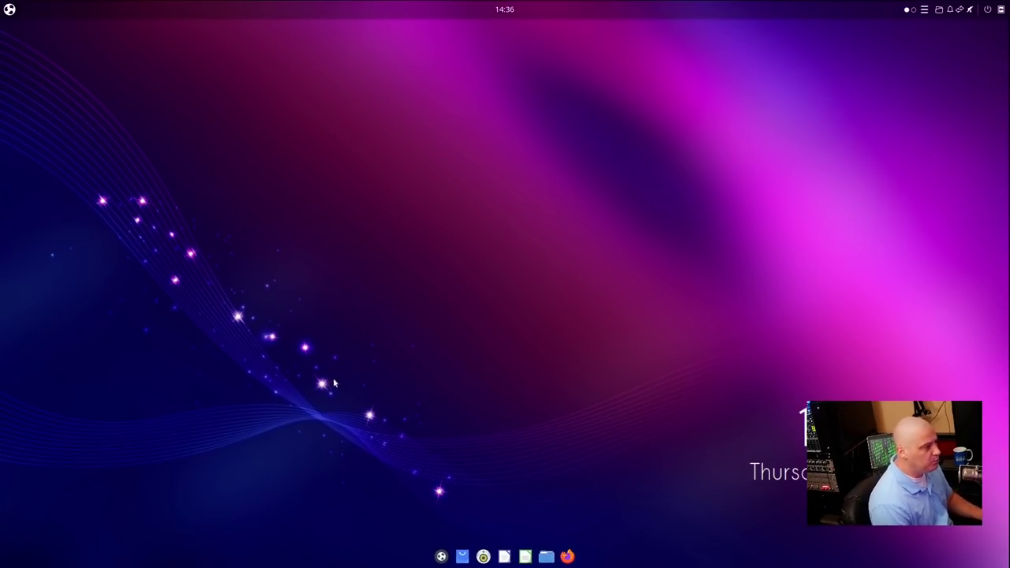
Search the application menu for "about", check the system's OS and GNOME versions in the About settings, and close the window
{"action": "left_click", "coordinate": [14, 10]}
{"action": "type", "text": "about"}
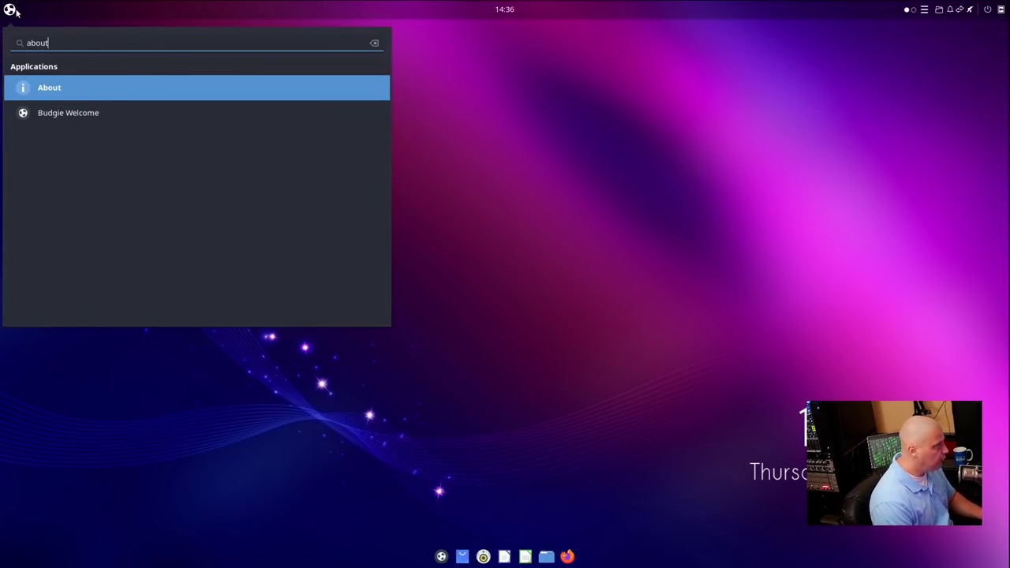
{"action": "key", "text": "Return"}
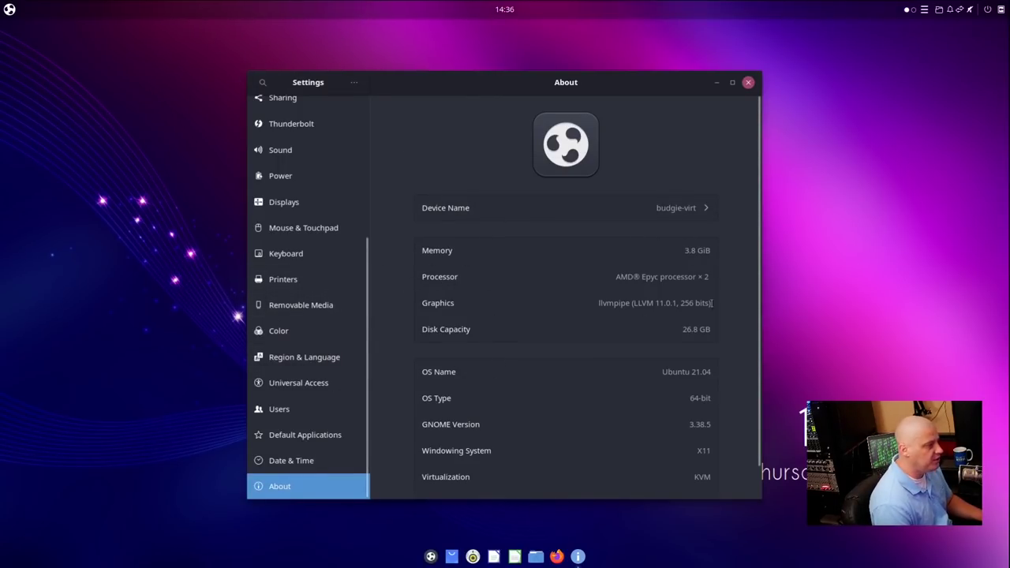
{"action": "scroll", "coordinate": [725, 304], "scroll_direction": "down", "scroll_amount": 1}
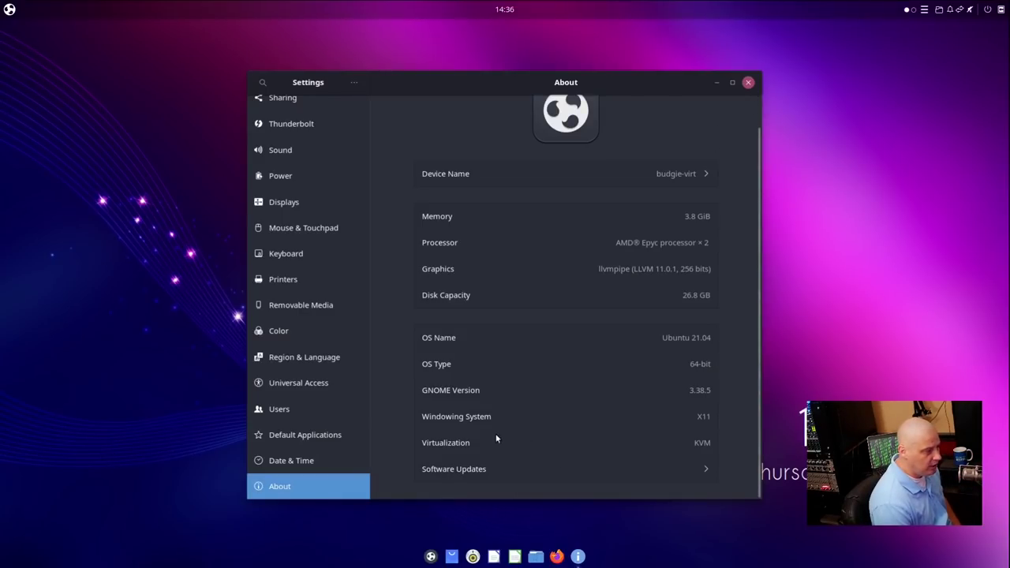
{"action": "left_click", "coordinate": [748, 83]}
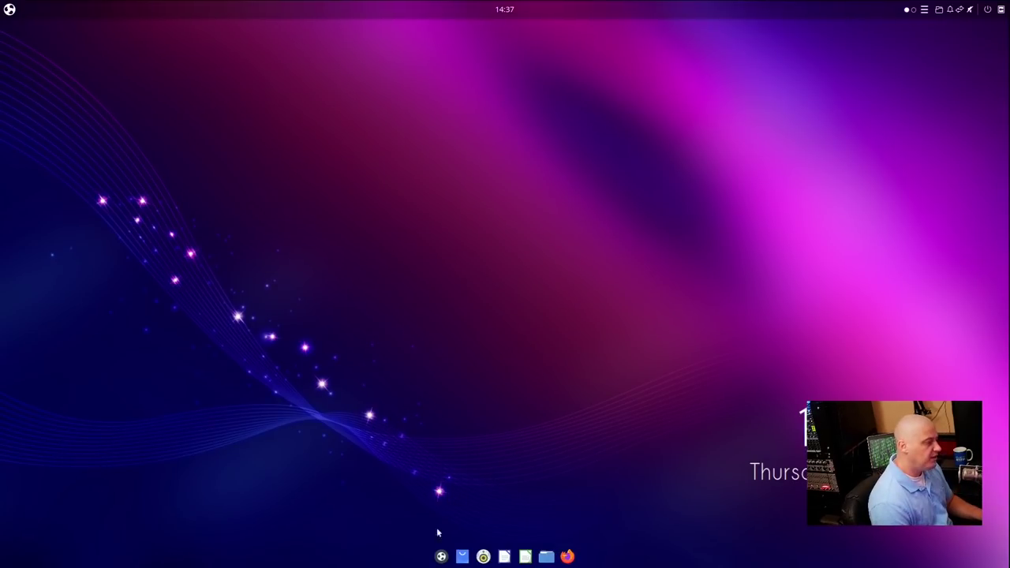
Launch Budgie Welcome and open the Browser Ballot topic in its Getting Started section
{"action": "left_click", "coordinate": [442, 555]}
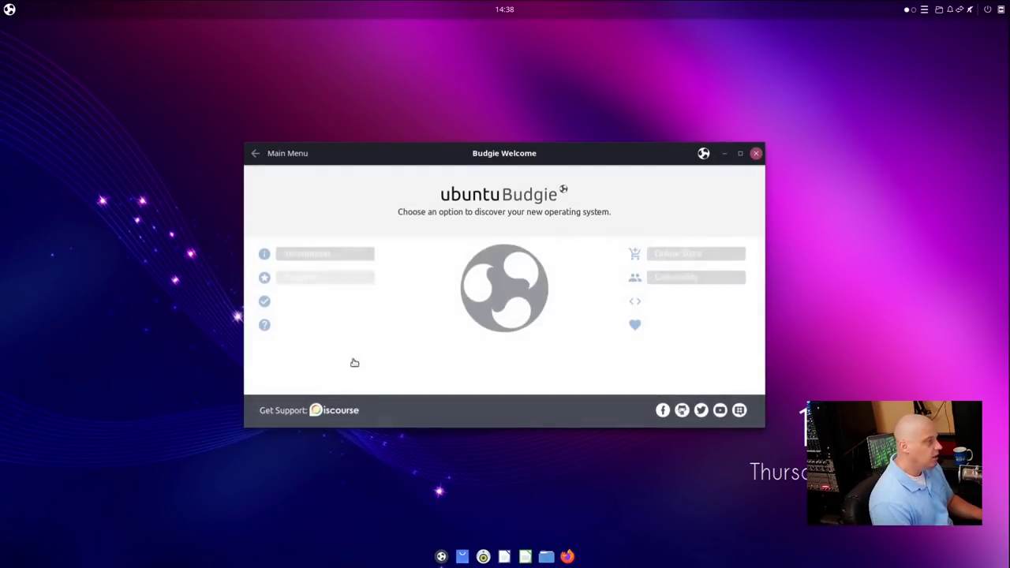
{"action": "left_click", "coordinate": [312, 302]}
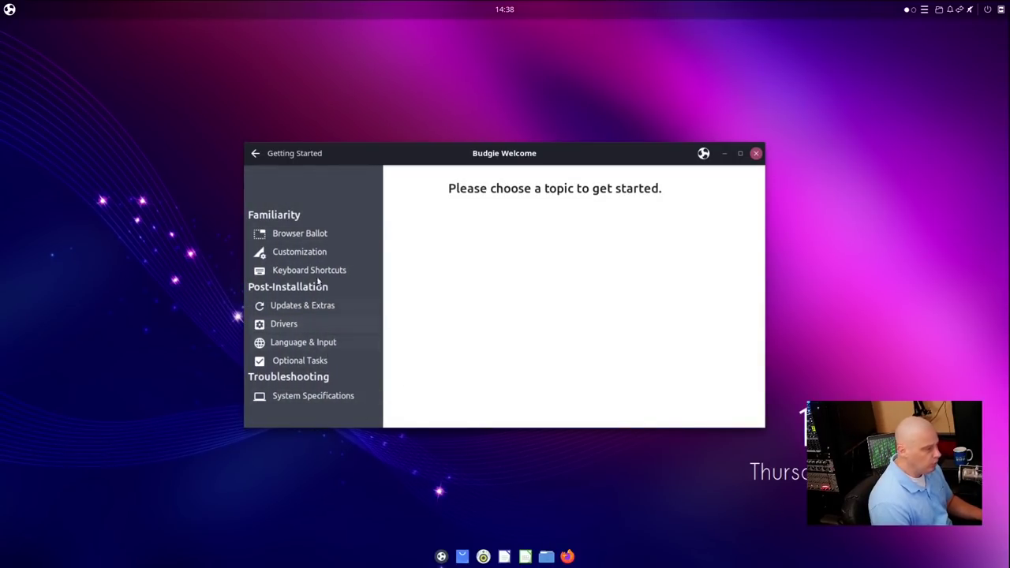
{"action": "left_click", "coordinate": [314, 235]}
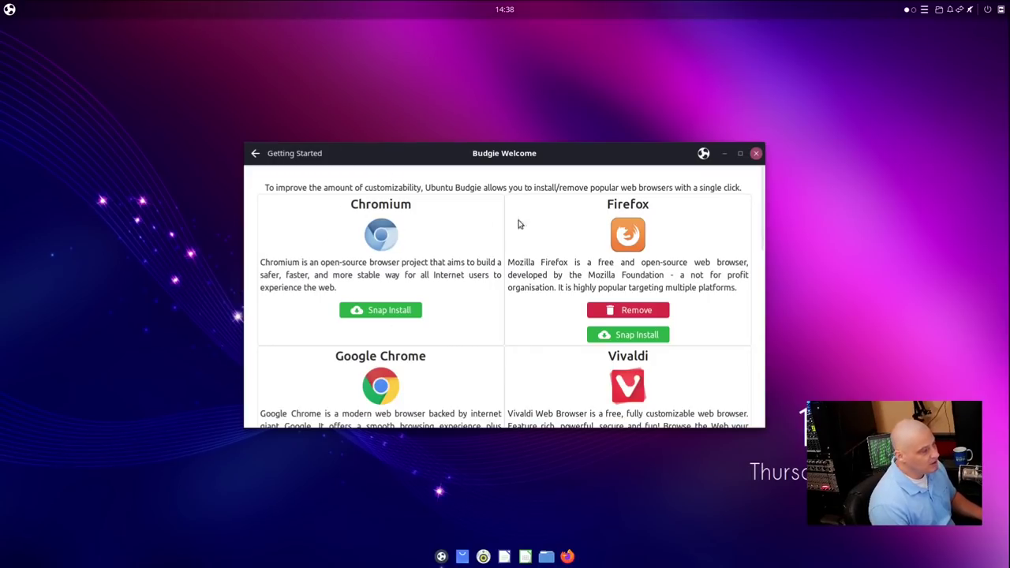
Examine the web browsers offered in the Browser Ballot and their install options, and close Budgie Welcome
{"action": "scroll", "coordinate": [697, 259], "scroll_direction": "down", "scroll_amount": 2}
{"action": "scroll", "coordinate": [698, 258], "scroll_direction": "down", "scroll_amount": 2}
{"action": "scroll", "coordinate": [698, 259], "scroll_direction": "up", "scroll_amount": 1}
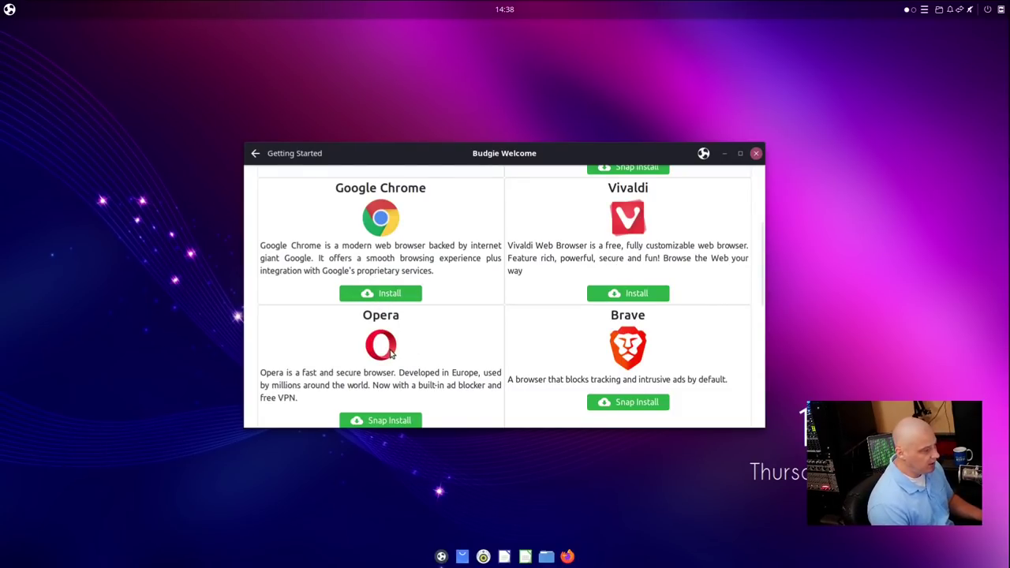
{"action": "scroll", "coordinate": [458, 329], "scroll_direction": "down", "scroll_amount": 2}
{"action": "scroll", "coordinate": [456, 330], "scroll_direction": "down", "scroll_amount": 1}
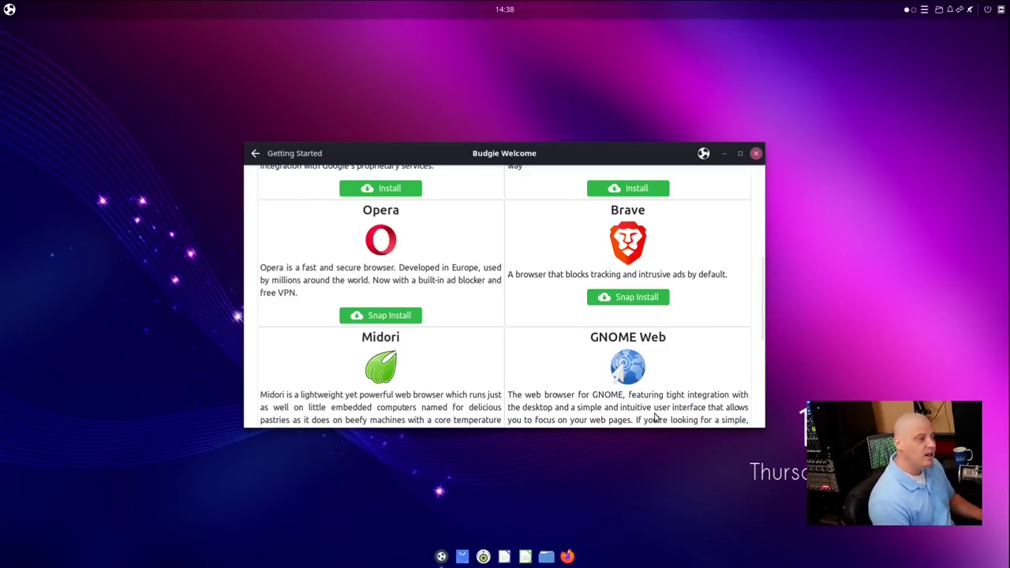
{"action": "left_click", "coordinate": [630, 300]}
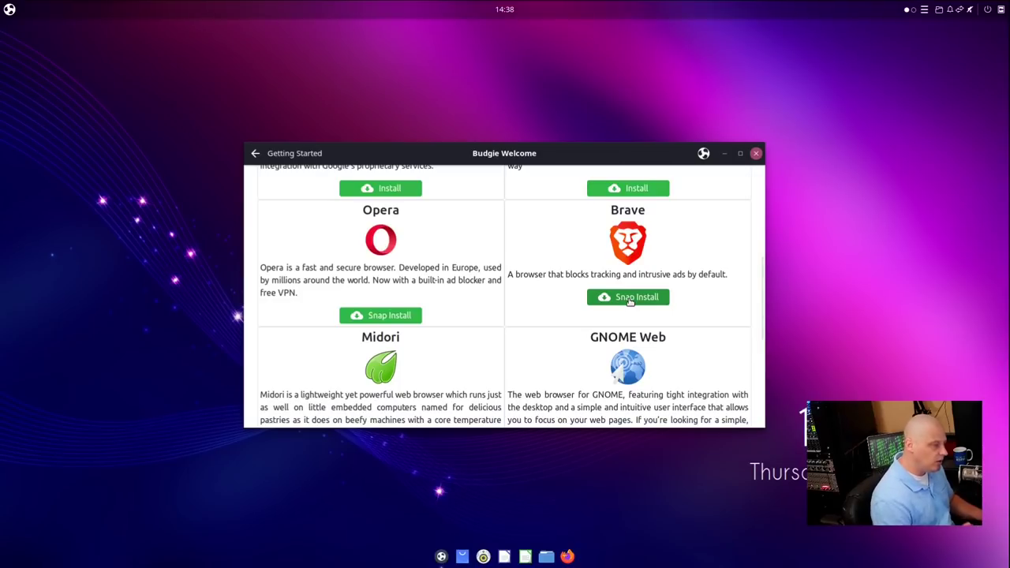
{"action": "scroll", "coordinate": [744, 339], "scroll_direction": "down", "scroll_amount": 3}
{"action": "scroll", "coordinate": [756, 344], "scroll_direction": "down", "scroll_amount": 2}
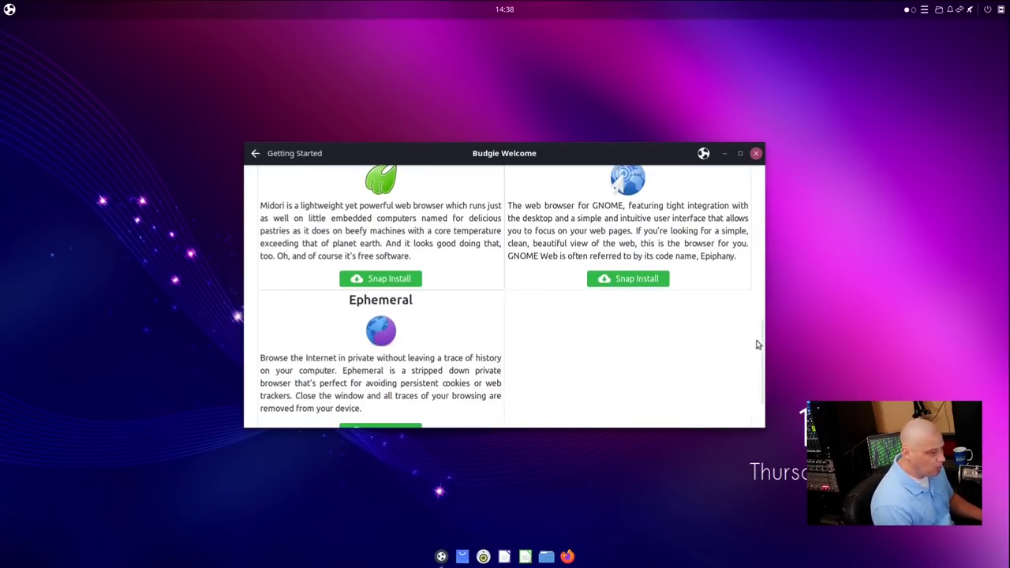
{"action": "left_click_drag", "start_coordinate": [762, 350], "coordinate": [761, 169]}
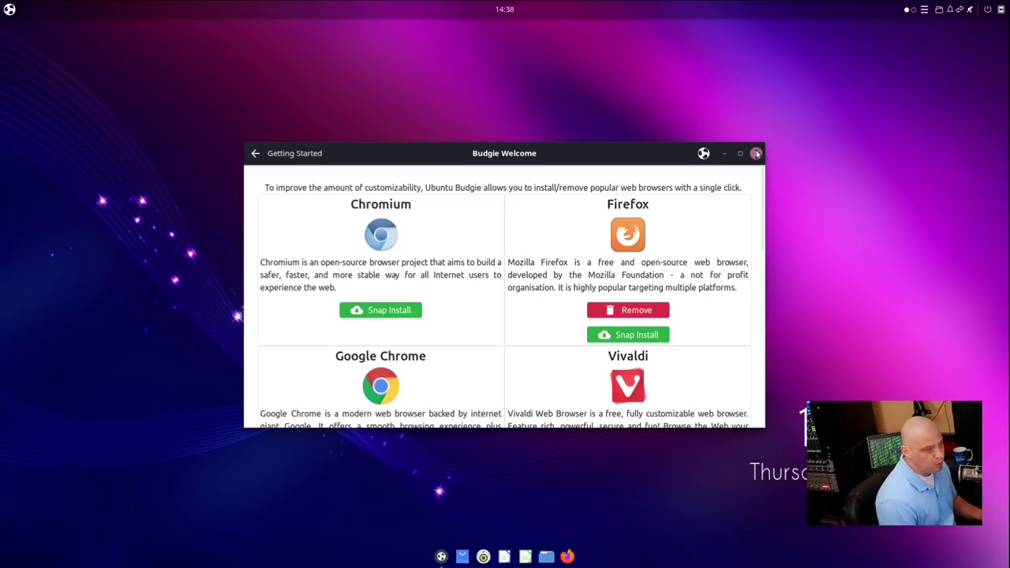
{"action": "left_click", "coordinate": [756, 153]}
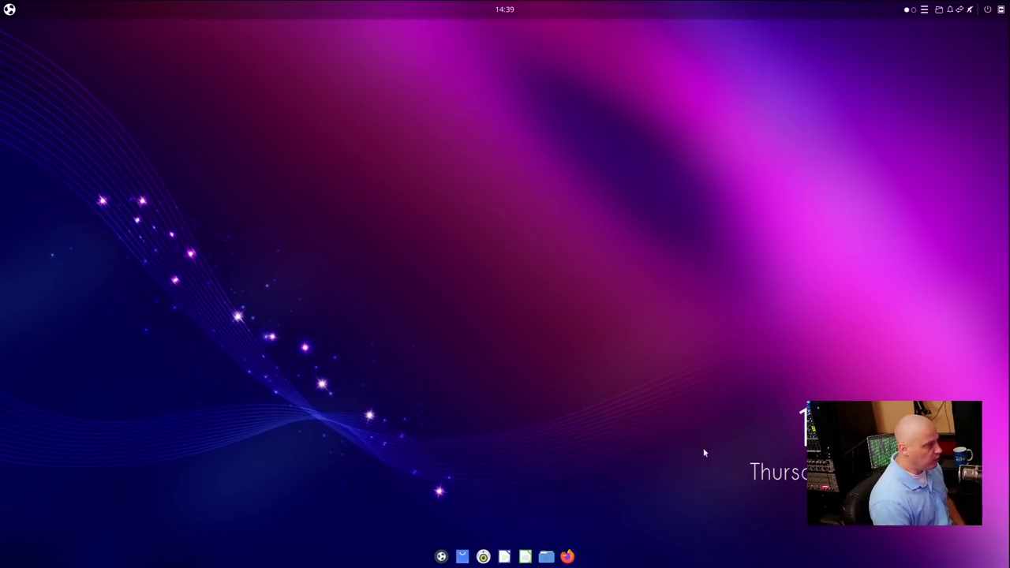
Open the file manager to inspect the home folder and the folder icons, and close it
{"action": "left_click", "coordinate": [552, 558]}
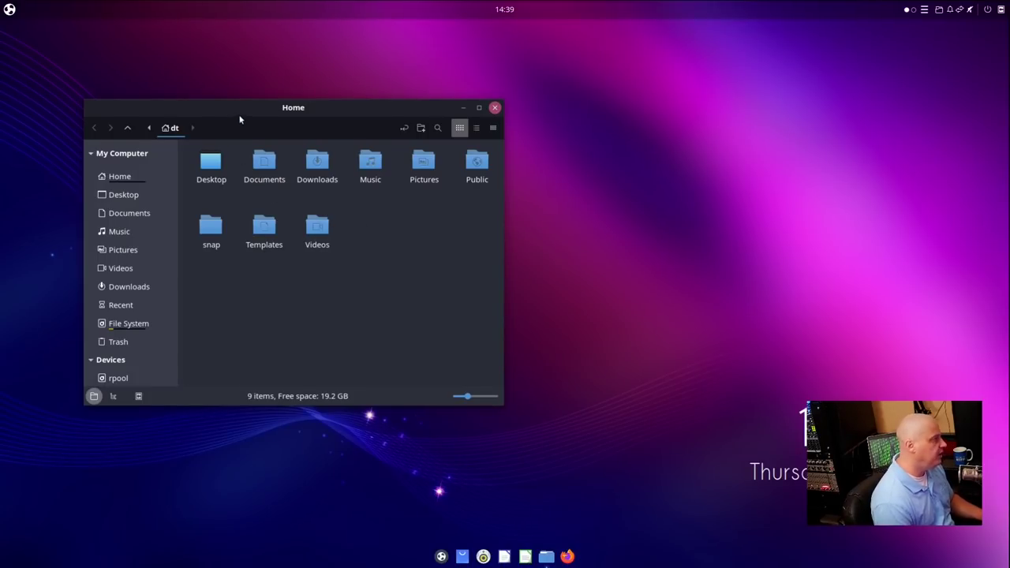
{"action": "left_click_drag", "start_coordinate": [247, 105], "coordinate": [246, 79]}
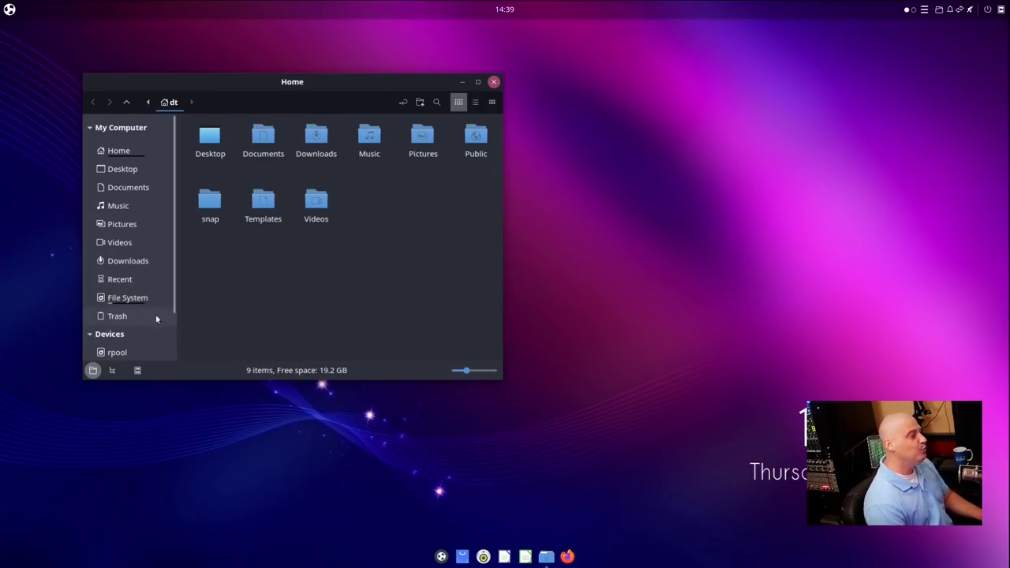
{"action": "left_click", "coordinate": [493, 82]}
Search the application menu for "theme", open Budgie Themes & Layouts, and move its window toward the desktop's upper-left area
{"action": "left_click", "coordinate": [11, 8]}
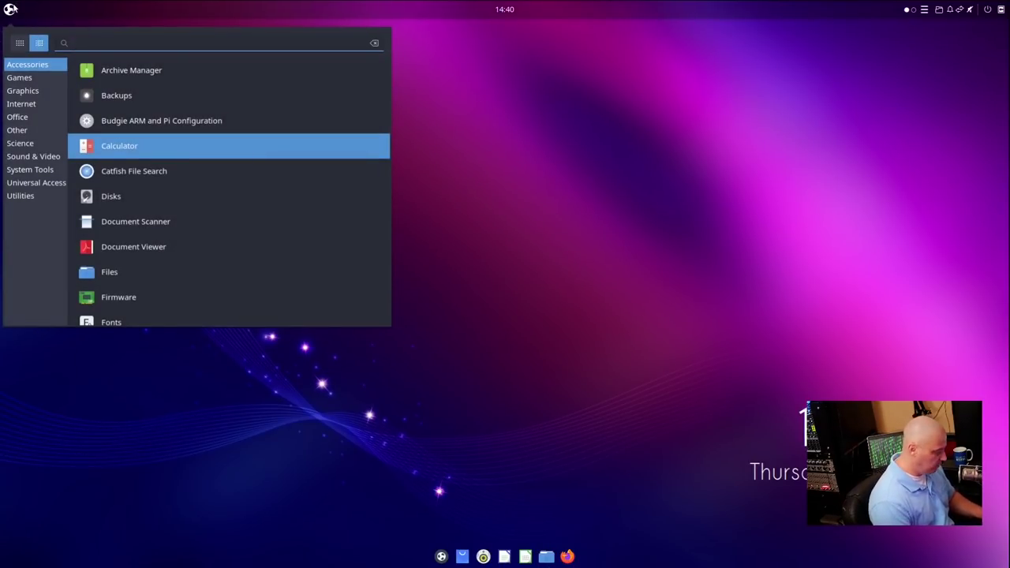
{"action": "type", "text": "theme"}
{"action": "key", "text": "Return"}
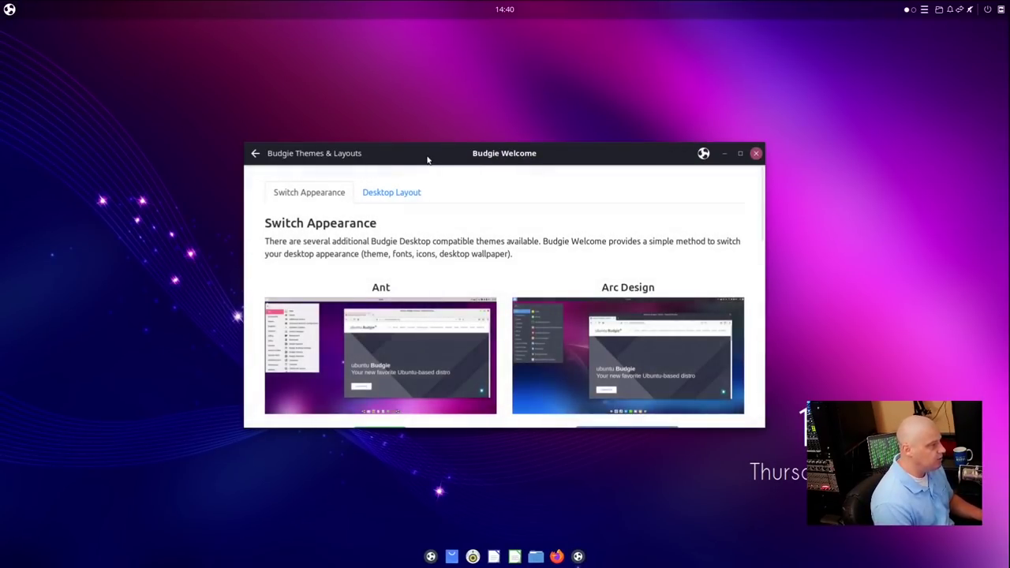
{"action": "left_click_drag", "start_coordinate": [427, 161], "coordinate": [287, 75]}
Examine the desktop themes offered under Switch Appearance, from Ant and Arc Design to QogirBudgie and WhiteSur
{"action": "scroll", "coordinate": [332, 163], "scroll_direction": "down", "scroll_amount": 3}
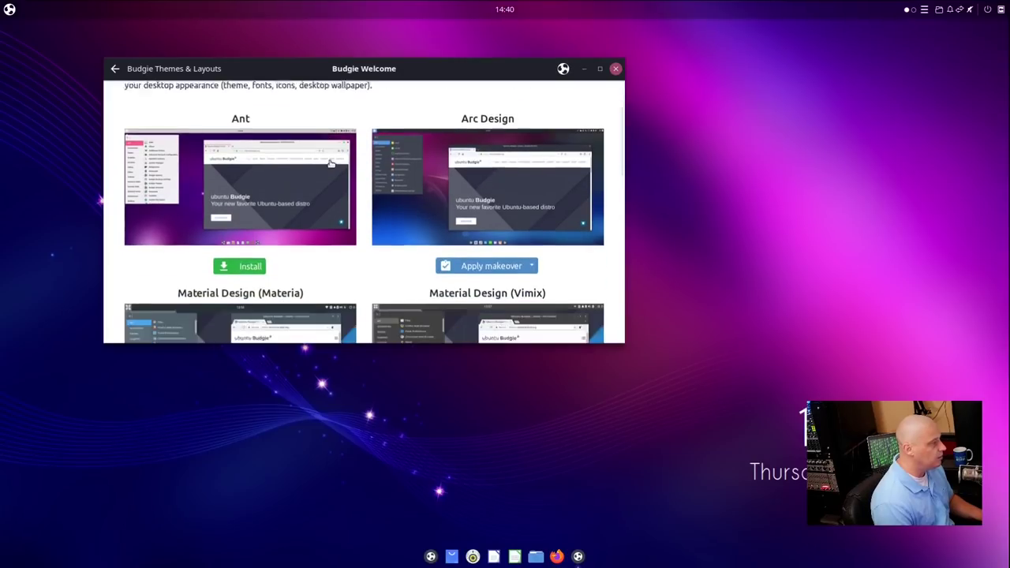
{"action": "scroll", "coordinate": [517, 184], "scroll_direction": "up", "scroll_amount": 1}
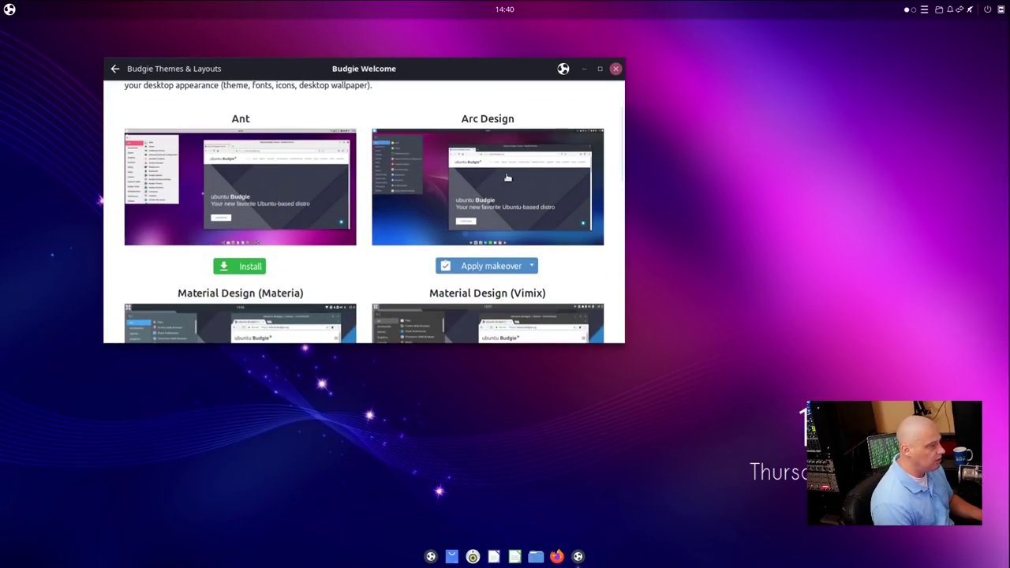
{"action": "scroll", "coordinate": [272, 181], "scroll_direction": "down", "scroll_amount": 3}
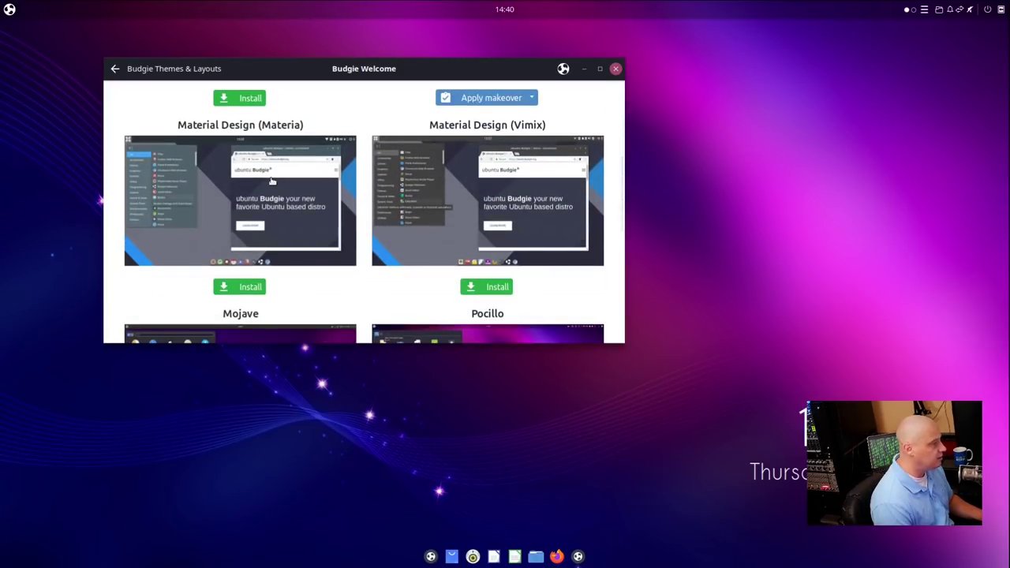
{"action": "scroll", "coordinate": [272, 182], "scroll_direction": "down", "scroll_amount": 5}
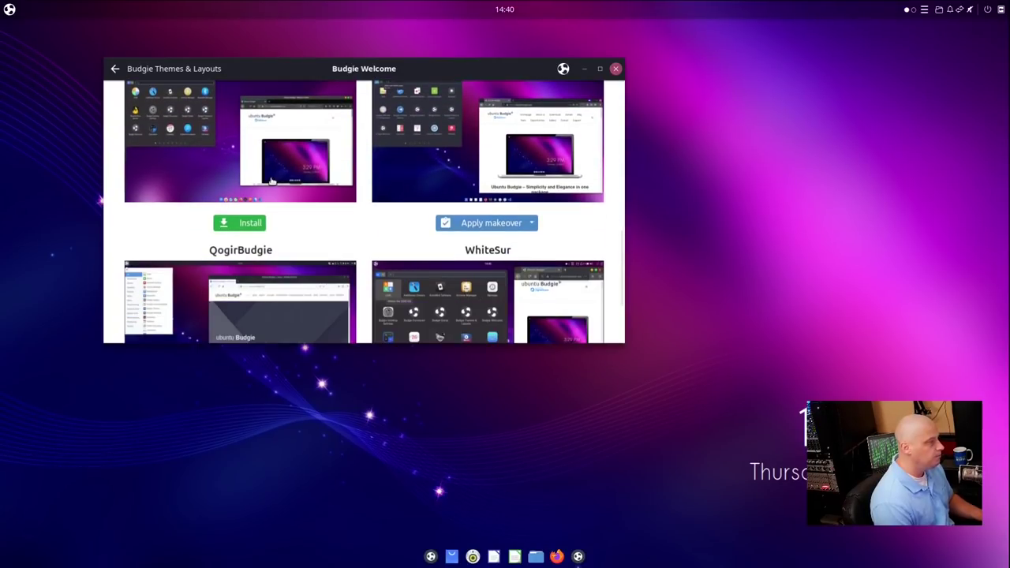
{"action": "scroll", "coordinate": [433, 187], "scroll_direction": "down", "scroll_amount": 2}
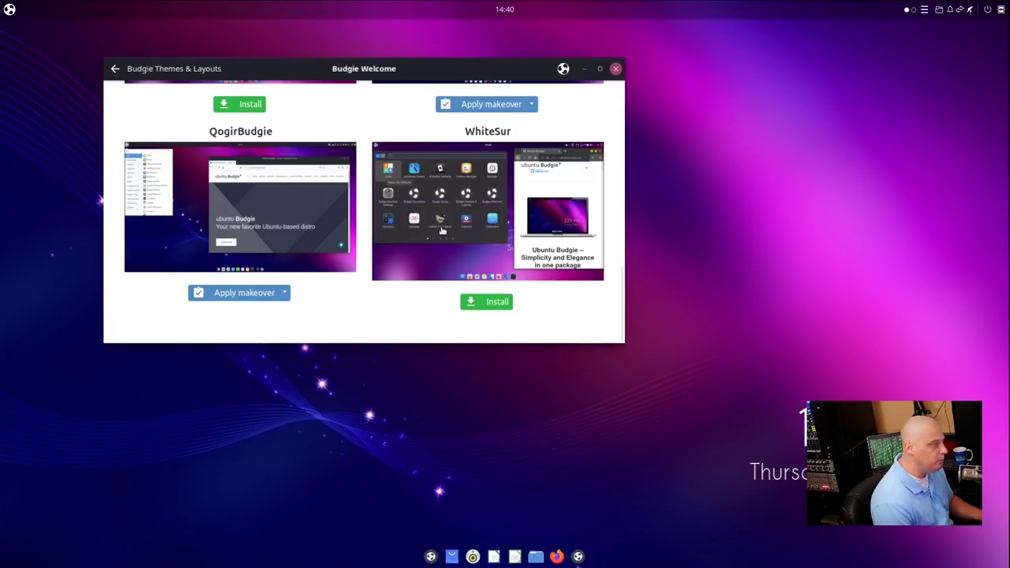
Install the WhiteSur theme and apply its makeover to the desktop
{"action": "left_click", "coordinate": [496, 302]}
{"action": "left_click", "coordinate": [596, 366]}
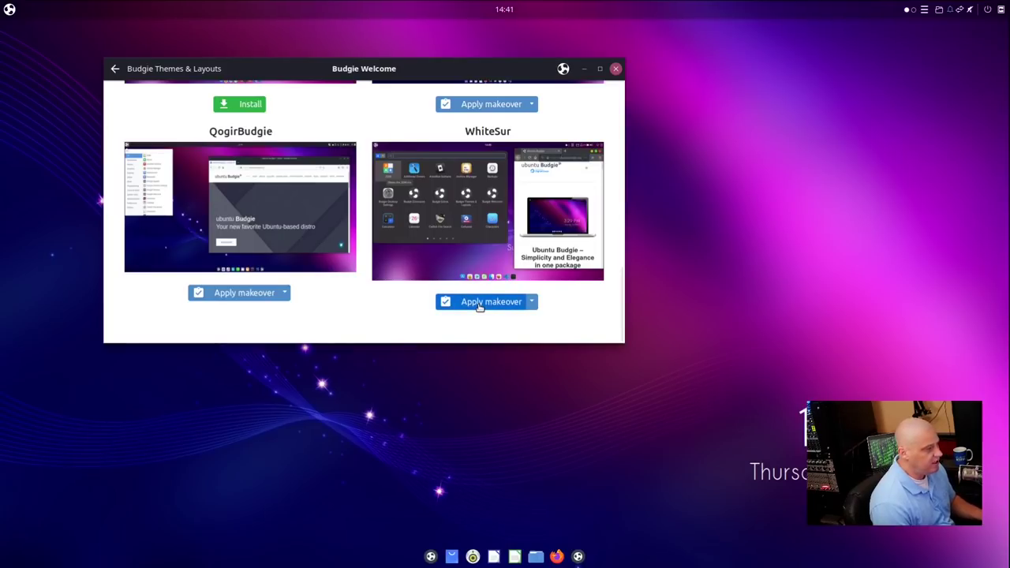
{"action": "left_click", "coordinate": [478, 306]}
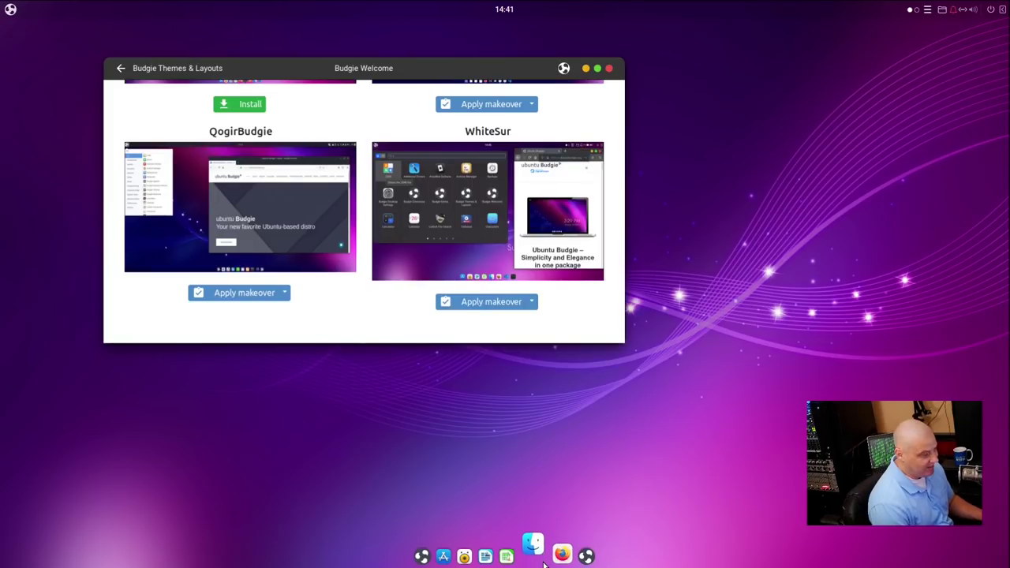
Open the file manager and move its window beside Budgie Welcome to check the WhiteSur theme's look
{"action": "left_click", "coordinate": [543, 561]}
{"action": "left_click_drag", "start_coordinate": [251, 28], "coordinate": [725, 106]}
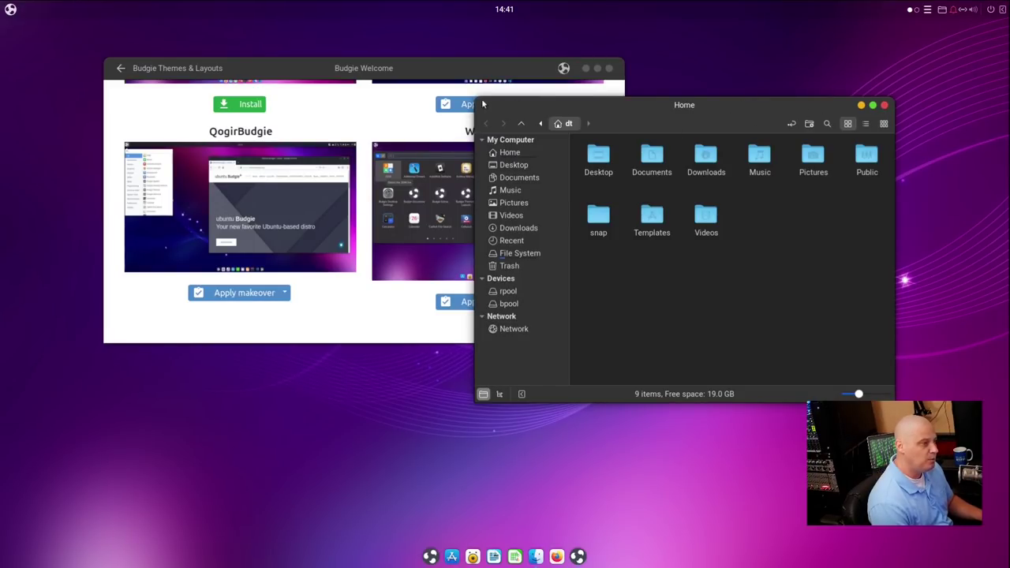
Move the file manager aside and close both it and the Budgie Welcome window
{"action": "left_click_drag", "start_coordinate": [590, 120], "coordinate": [519, 155]}
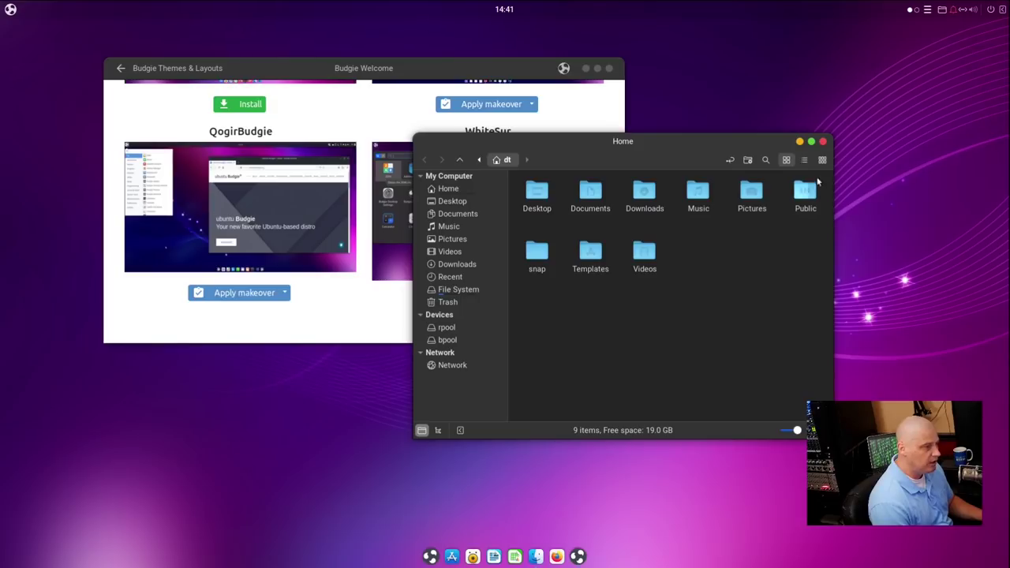
{"action": "left_click", "coordinate": [817, 140]}
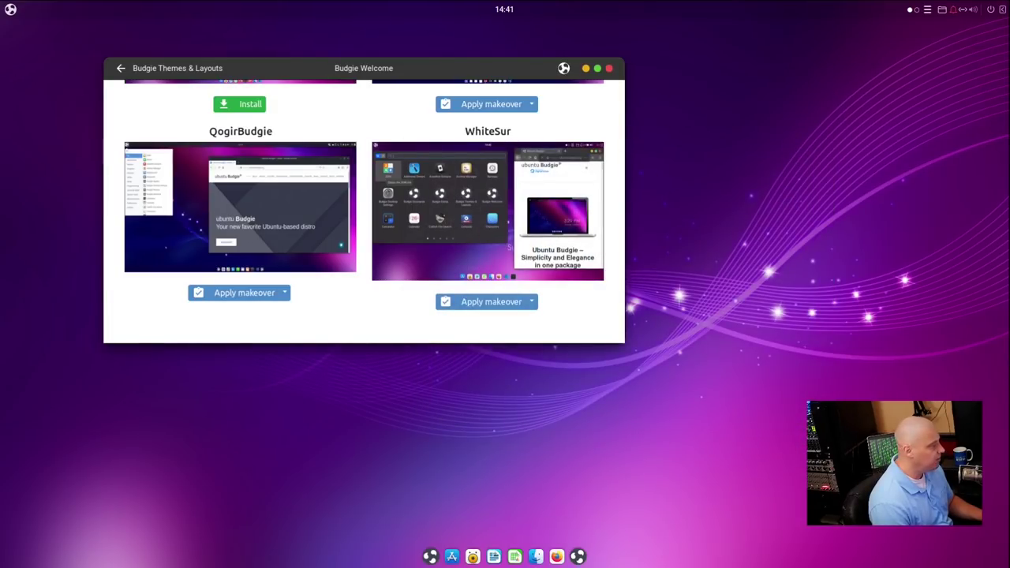
{"action": "scroll", "coordinate": [363, 213], "scroll_direction": "up", "scroll_amount": 1}
{"action": "scroll", "coordinate": [363, 213], "scroll_direction": "down", "scroll_amount": 1}
{"action": "left_click", "coordinate": [608, 68]}
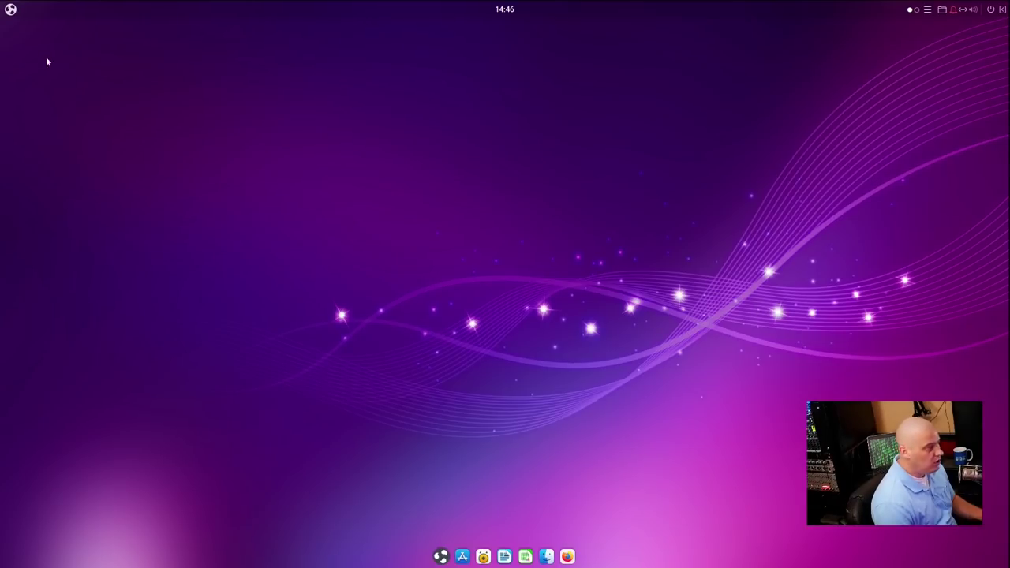
Search the application menu for "window", open Window Shuffler Control, and examine its Margins, Tiling & Layouts and Move & resize pages
{"action": "left_click", "coordinate": [11, 9]}
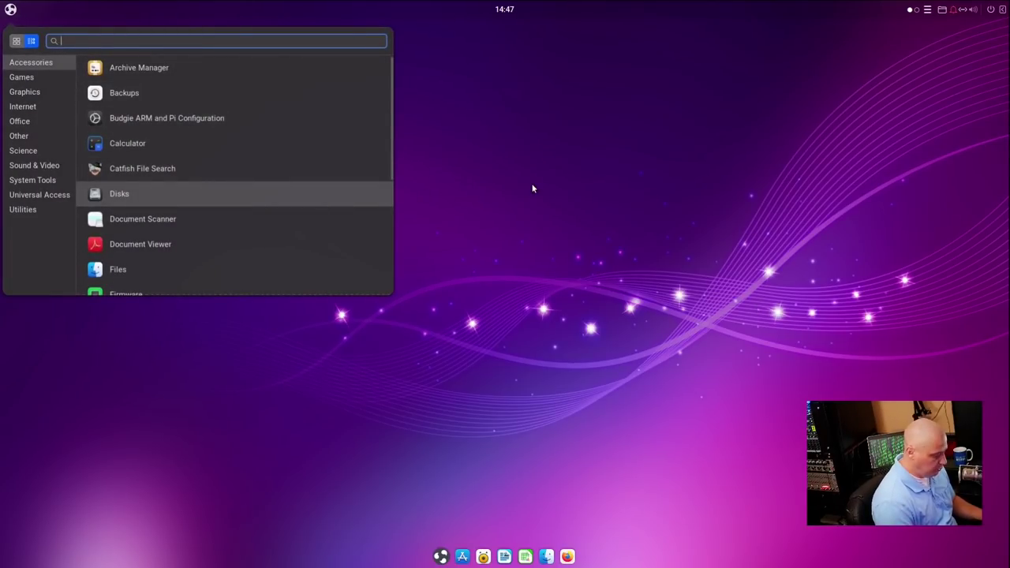
{"action": "type", "text": "window"}
{"action": "key", "text": "Return"}
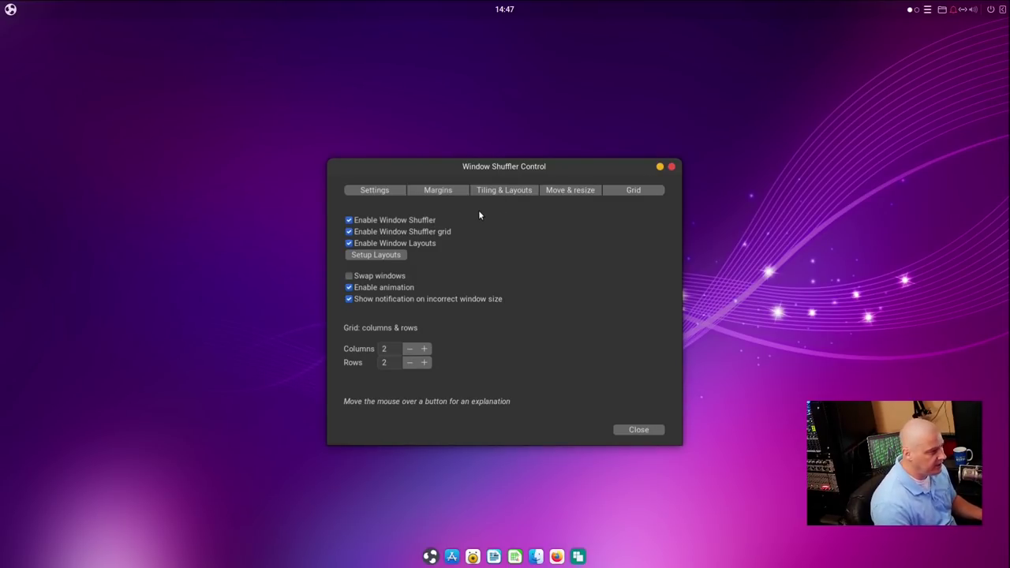
{"action": "left_click", "coordinate": [437, 190]}
{"action": "left_click", "coordinate": [496, 190]}
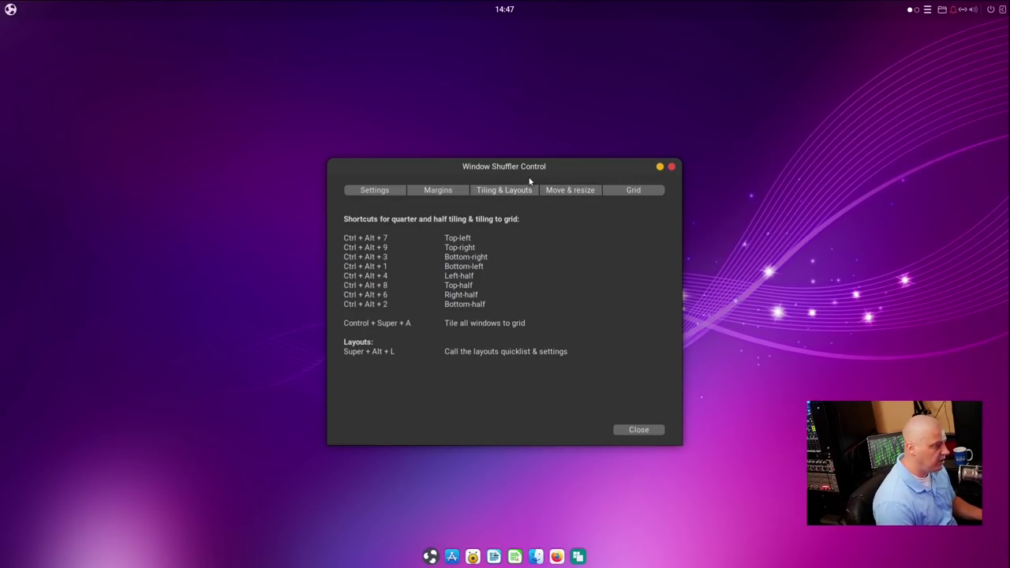
{"action": "left_click", "coordinate": [557, 191]}
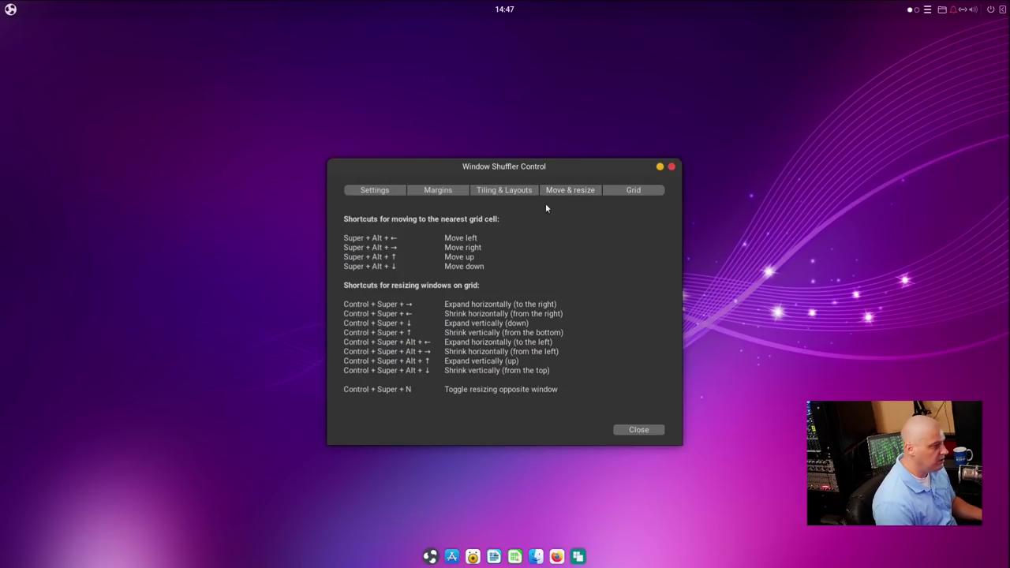
Open the file manager beside Window Shuffler Control, moving the Shuffler window toward the desktop's upper-right area
{"action": "left_click_drag", "start_coordinate": [547, 166], "coordinate": [724, 113]}
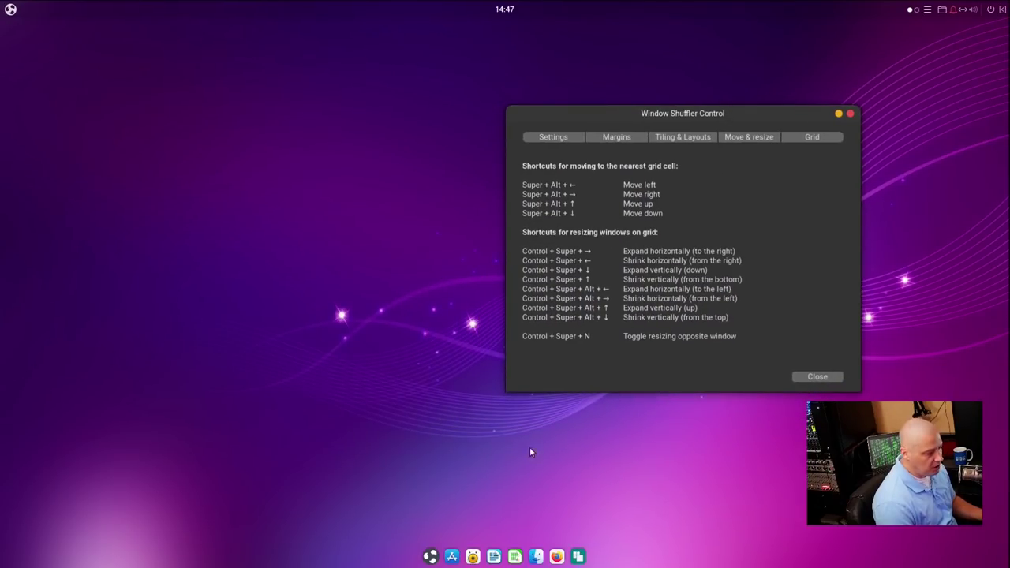
{"action": "left_click", "coordinate": [531, 556]}
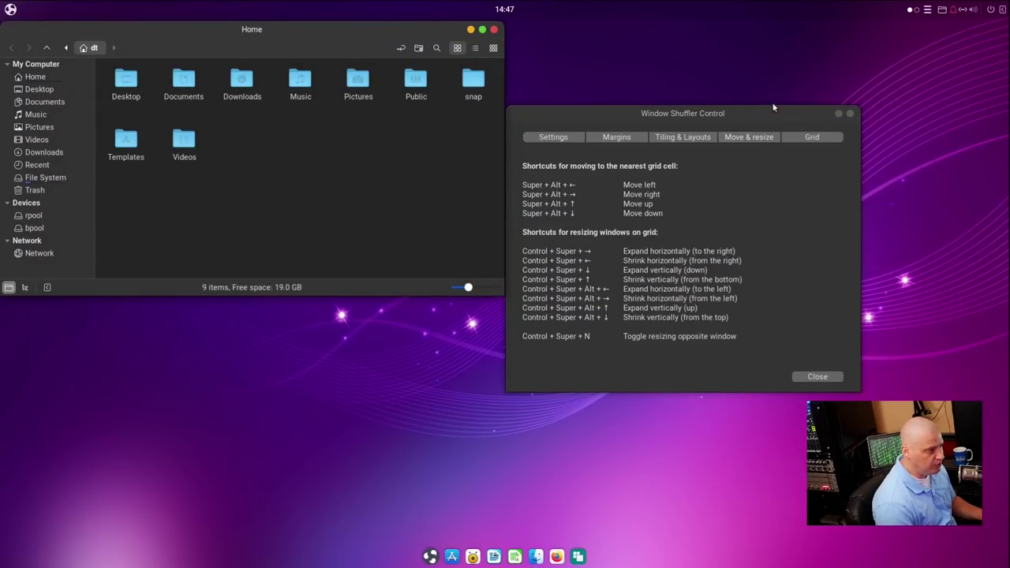
{"action": "left_click", "coordinate": [774, 110]}
{"action": "left_click_drag", "start_coordinate": [816, 91], "coordinate": [850, 78]}
Move the file manager window away from the desktop corner and shrink it to a small free-floating size
{"action": "left_click", "coordinate": [238, 31]}
{"action": "key", "text": "super+alt+Right"}
{"action": "key", "text": "super+alt+Down"}
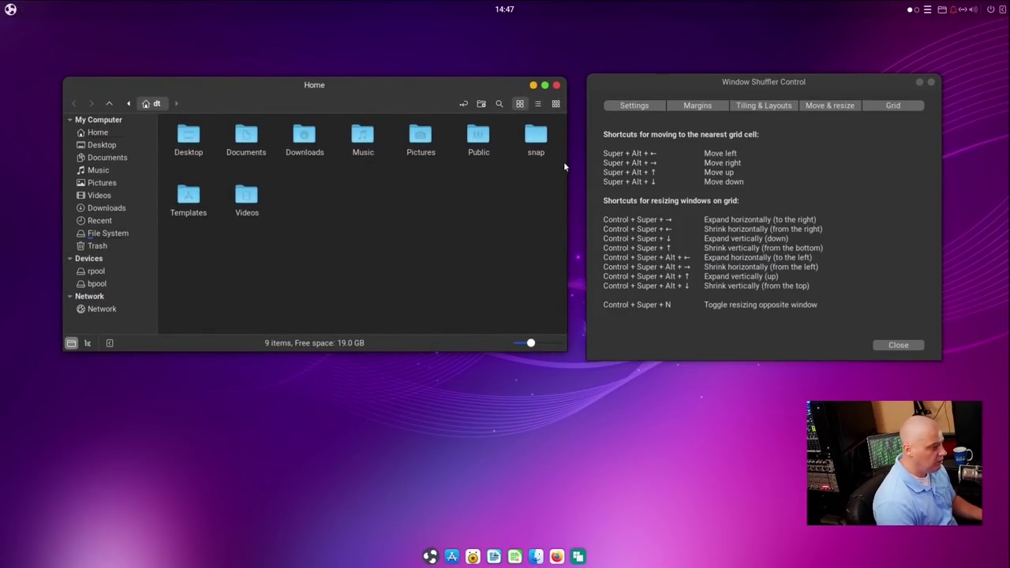
{"action": "left_click_drag", "start_coordinate": [566, 79], "coordinate": [350, 125]}
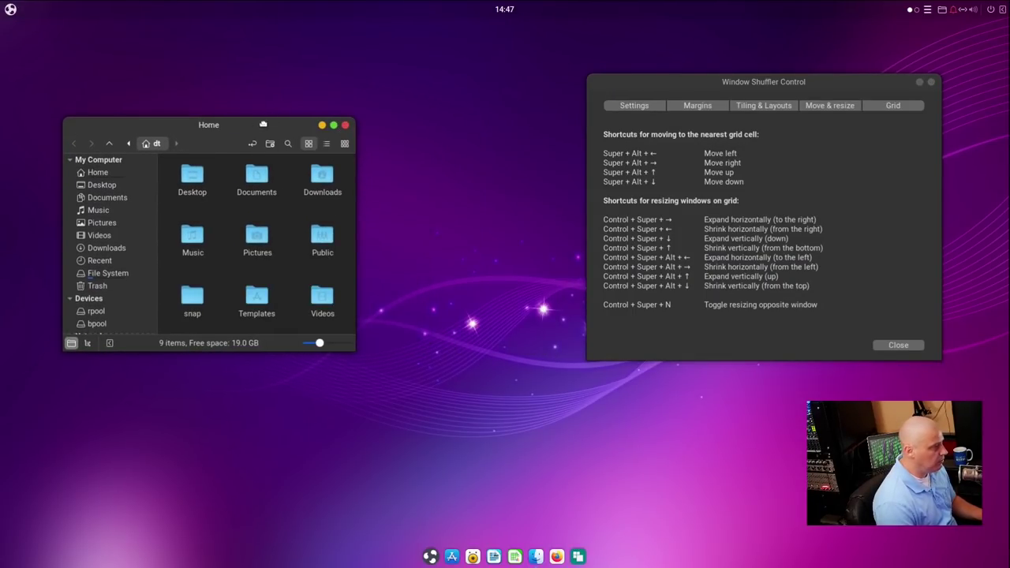
{"action": "key", "text": "super+alt+Right"}
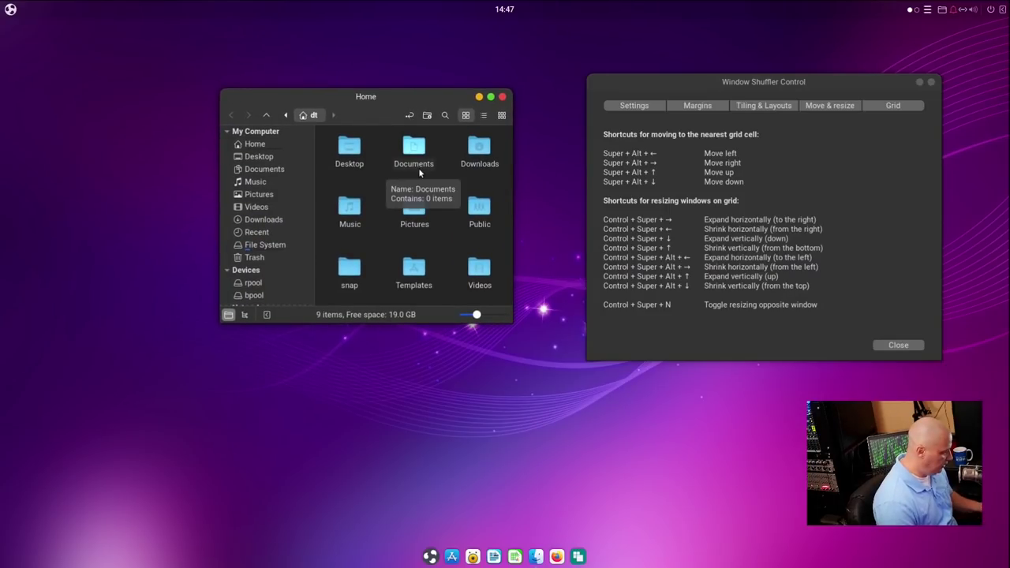
Shift the file manager between the desktop's grid cells with Window Shuffler, finishing in the top-left cell
{"action": "key", "text": "super+alt+Left"}
{"action": "key", "text": "super+alt+Right"}
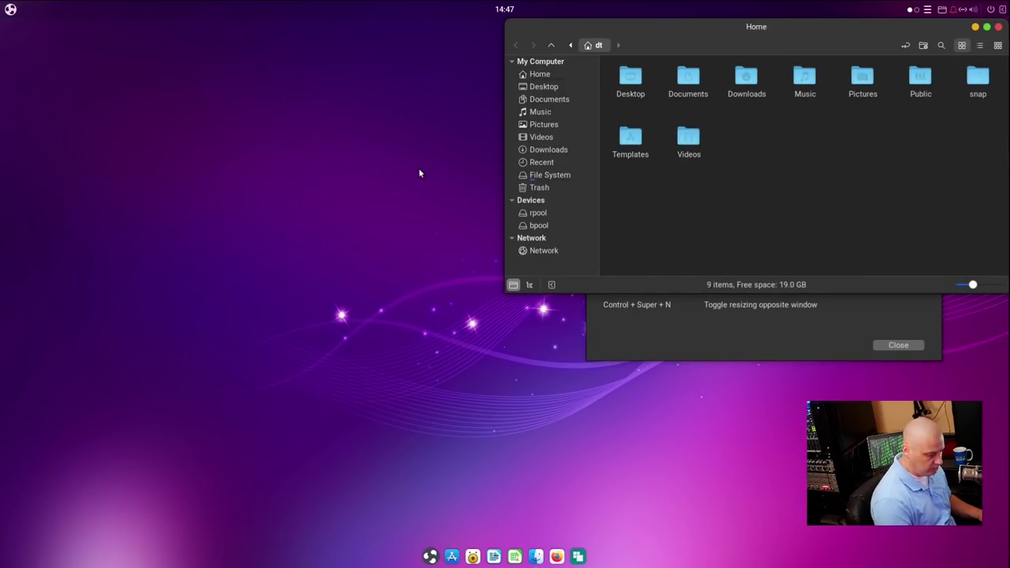
{"action": "key", "text": "super+alt+Down"}
{"action": "key", "text": "super+alt+Left"}
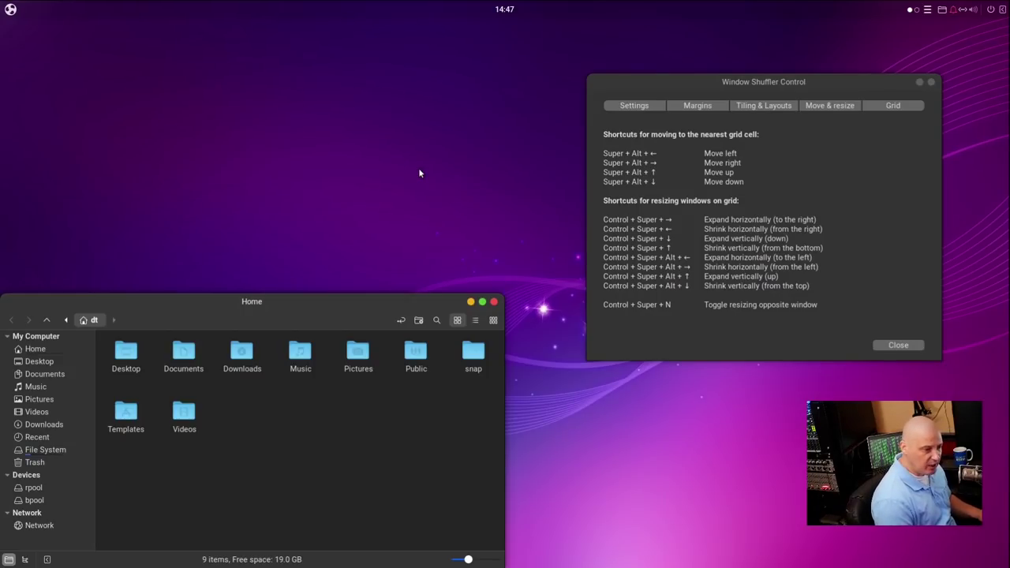
{"action": "key", "text": "super+alt+Up"}
{"action": "key", "text": "super+alt+Right"}
{"action": "key", "text": "super+alt+Left"}
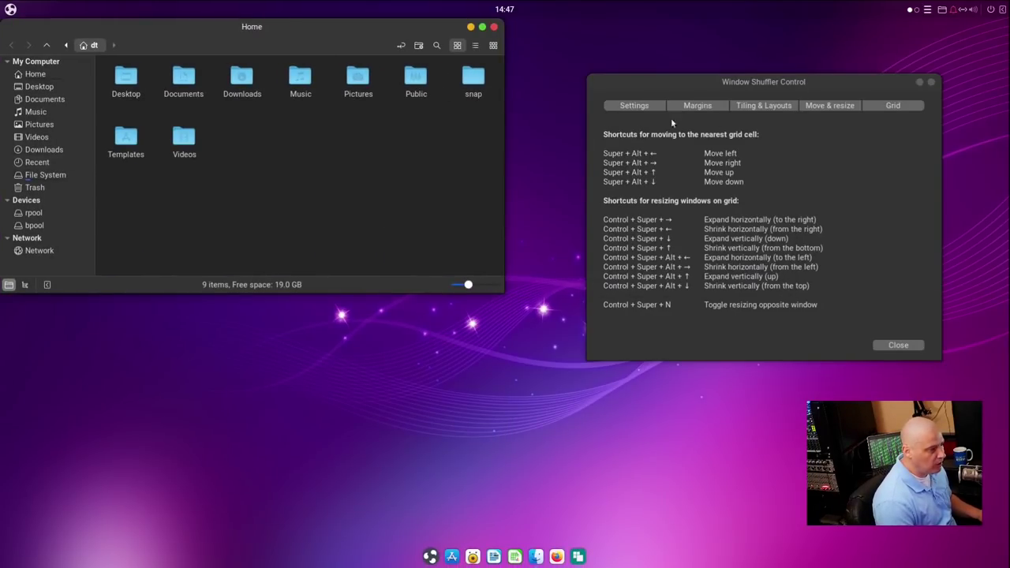
Display the Tiling & Layouts shortcuts, tile Window Shuffler Control to the top-right, and close it
{"action": "left_click", "coordinate": [753, 106]}
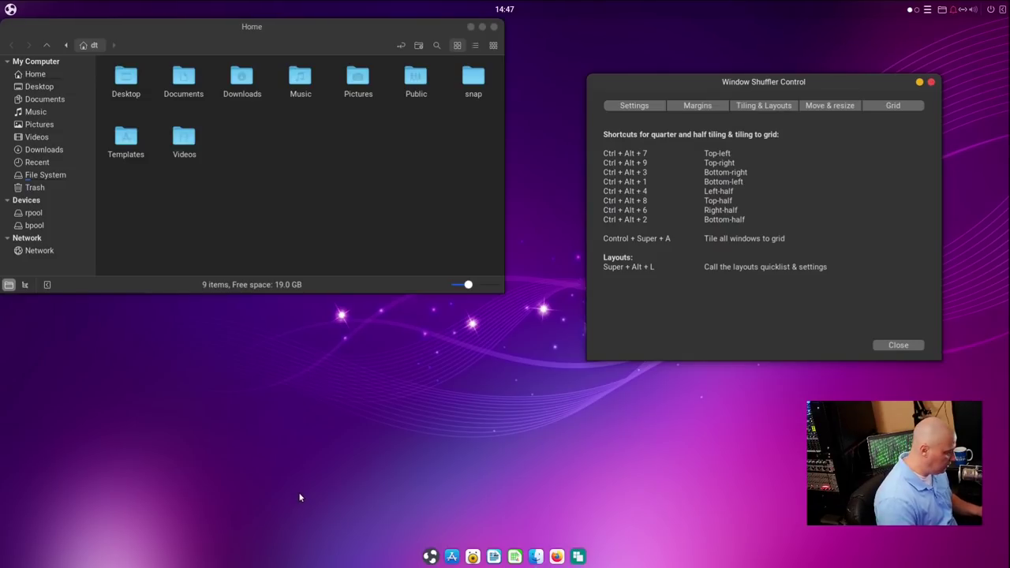
{"action": "key", "text": "ctrl+alt+9"}
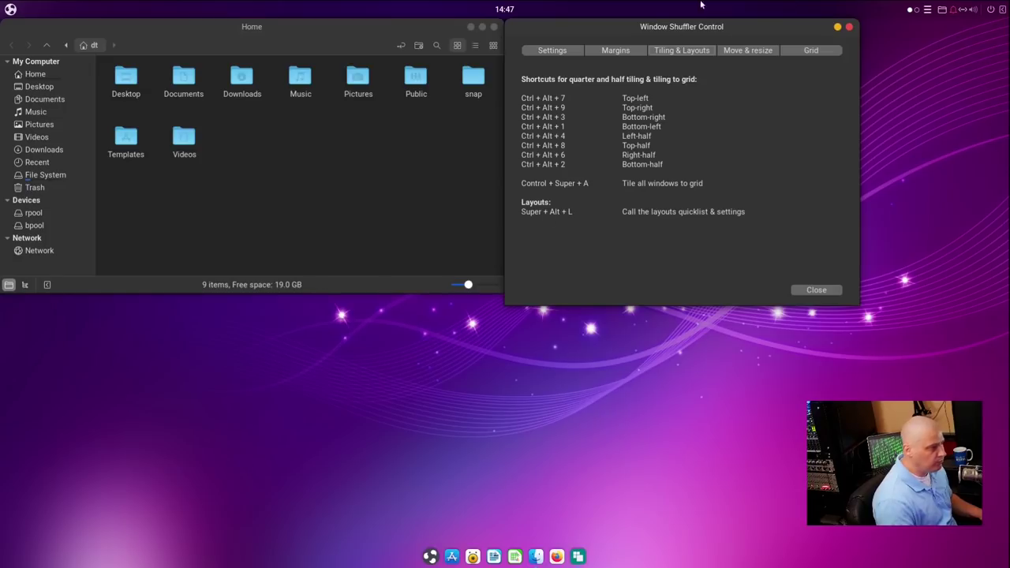
{"action": "left_click", "coordinate": [849, 27]}
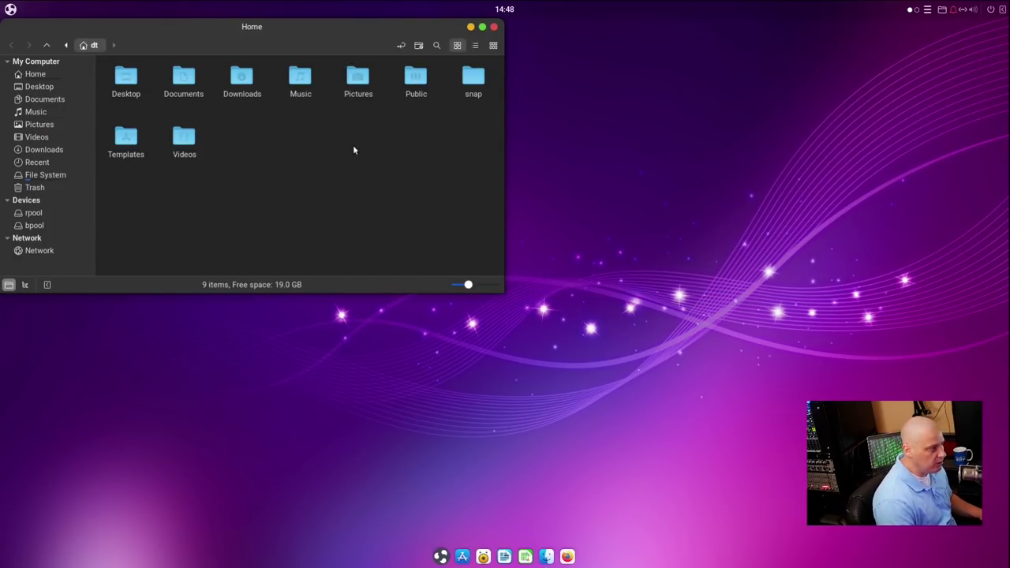
Tile the file manager to Top-right, Top-half, Top-left, Right-half and the full desktop area, and close it
{"action": "key", "text": "ctrl+alt+9"}
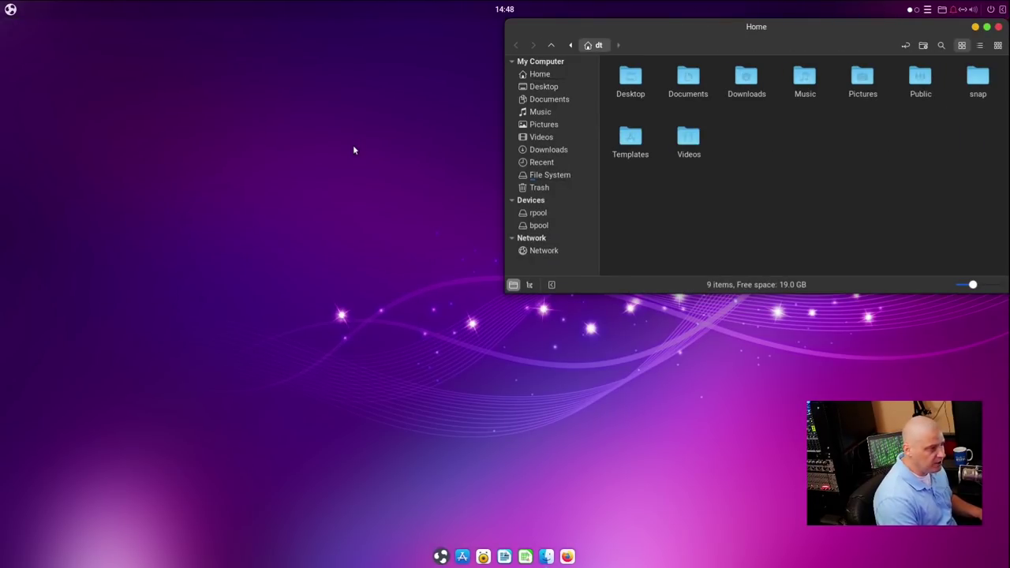
{"action": "key", "text": "ctrl+alt+8"}
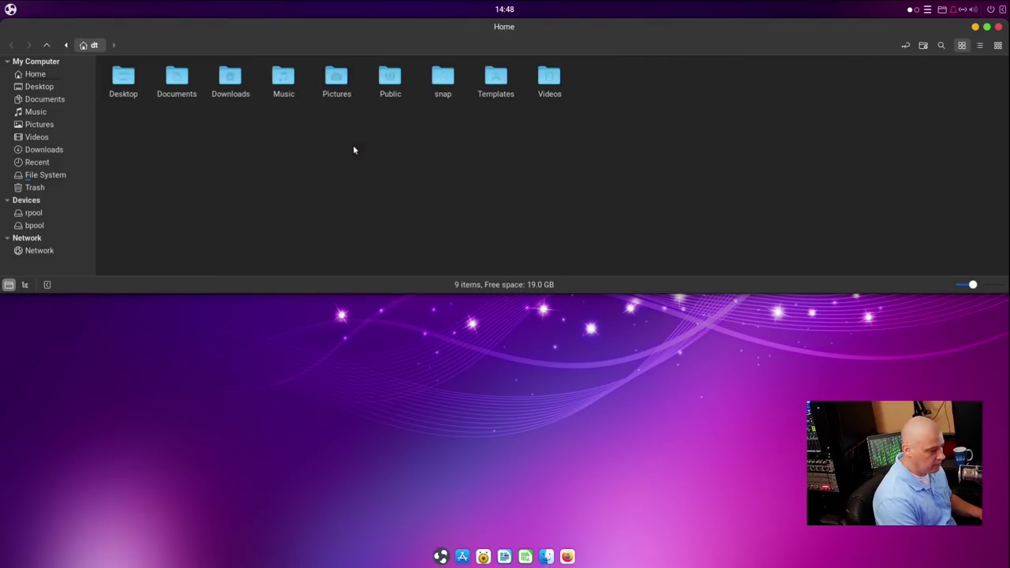
{"action": "key", "text": "ctrl+alt+7"}
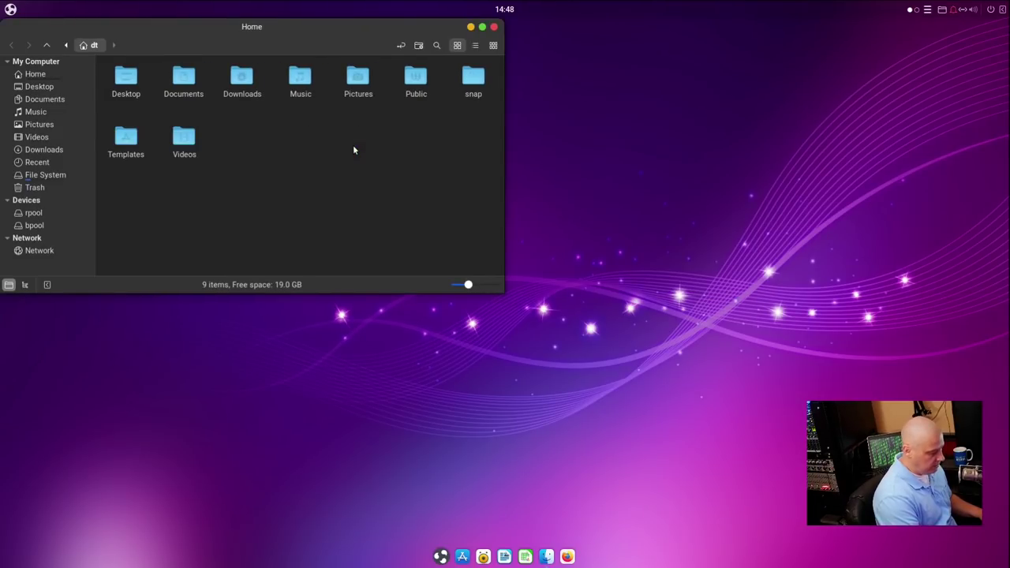
{"action": "key", "text": "ctrl+alt+6"}
{"action": "key", "text": "ctrl+alt+5"}
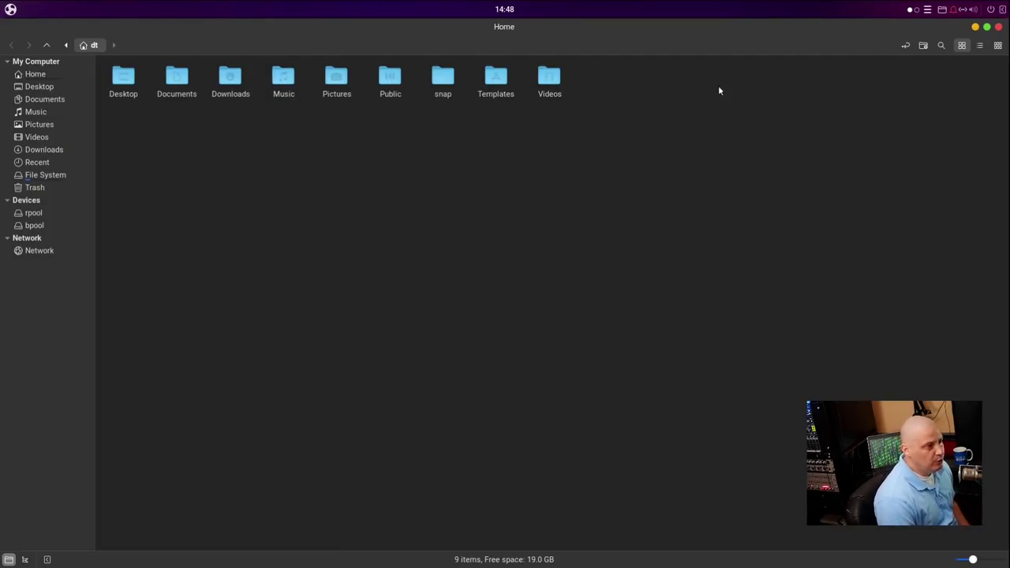
{"action": "key", "text": "ctrl+alt+6"}
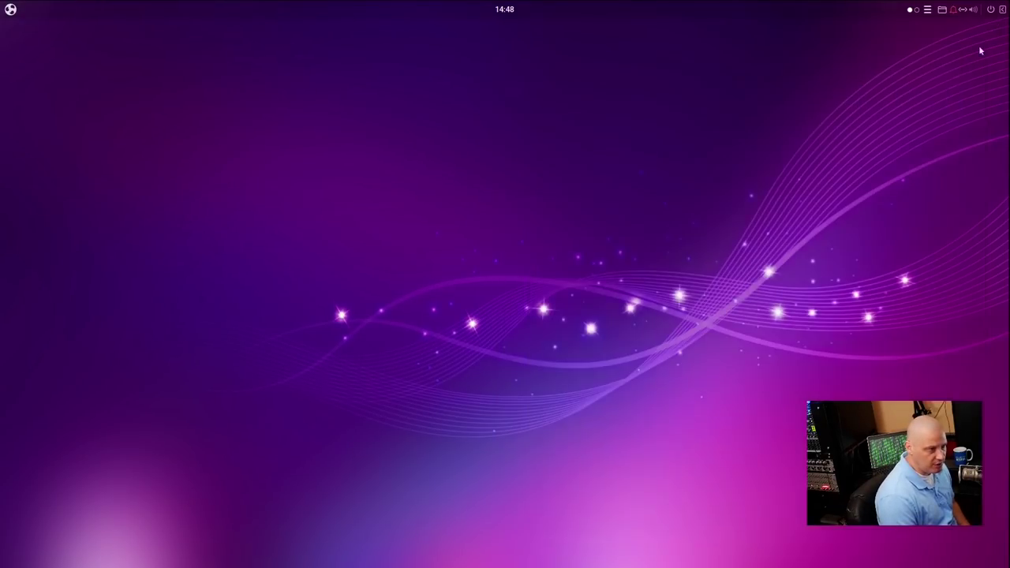
{"action": "left_click", "coordinate": [998, 26]}
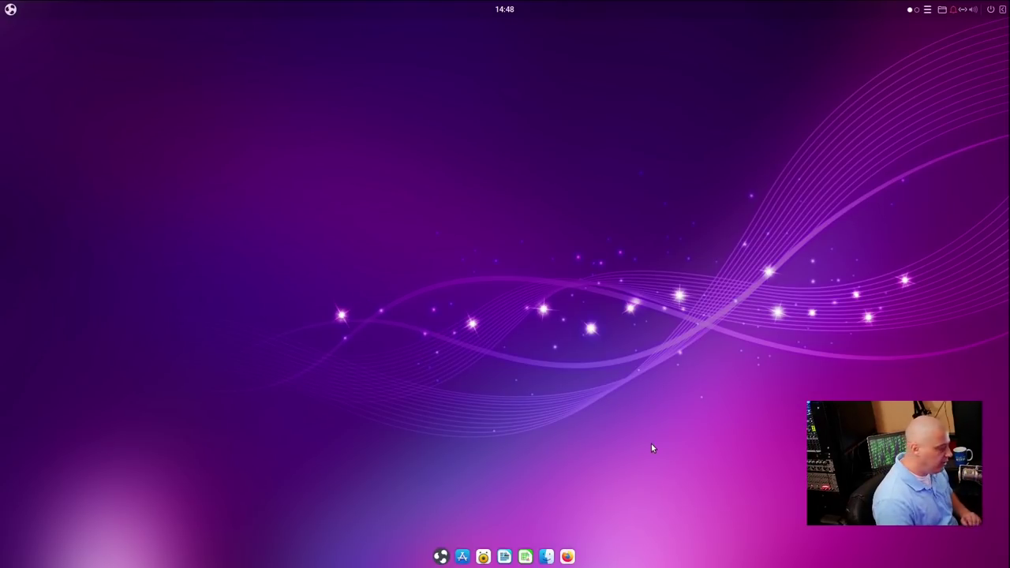
Open a Tilix terminal, maximize it, and enlarge its text by several zoom levels
{"action": "key", "text": "ctrl+alt+t"}
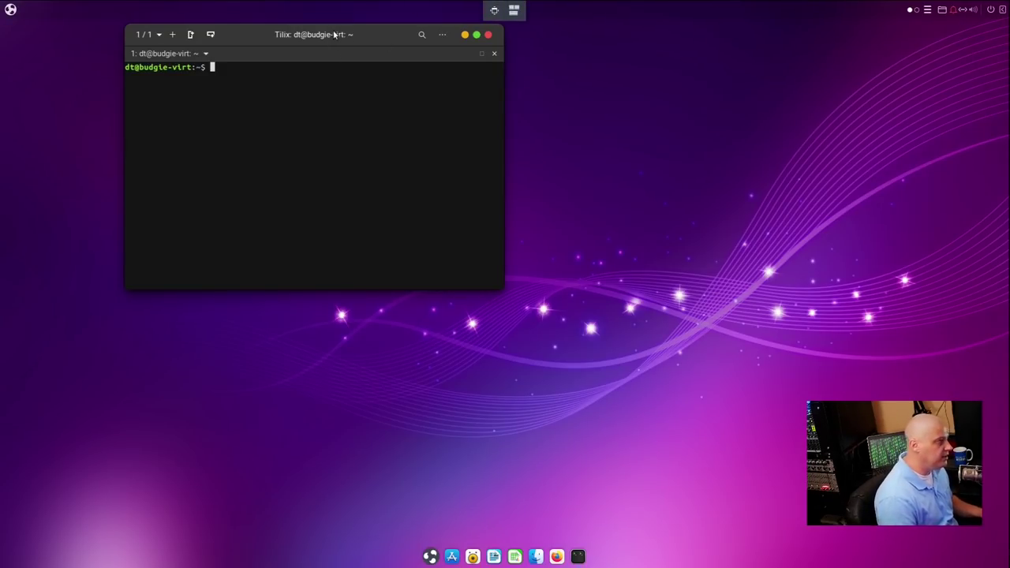
{"action": "key", "text": "super+Up"}
{"action": "key", "text": "ctrl+plus"}
{"action": "key", "text": "ctrl+plus"}
{"action": "key", "text": "ctrl+plus"}
{"action": "key", "text": "ctrl+plus"}
{"action": "key", "text": "ctrl+plus"}
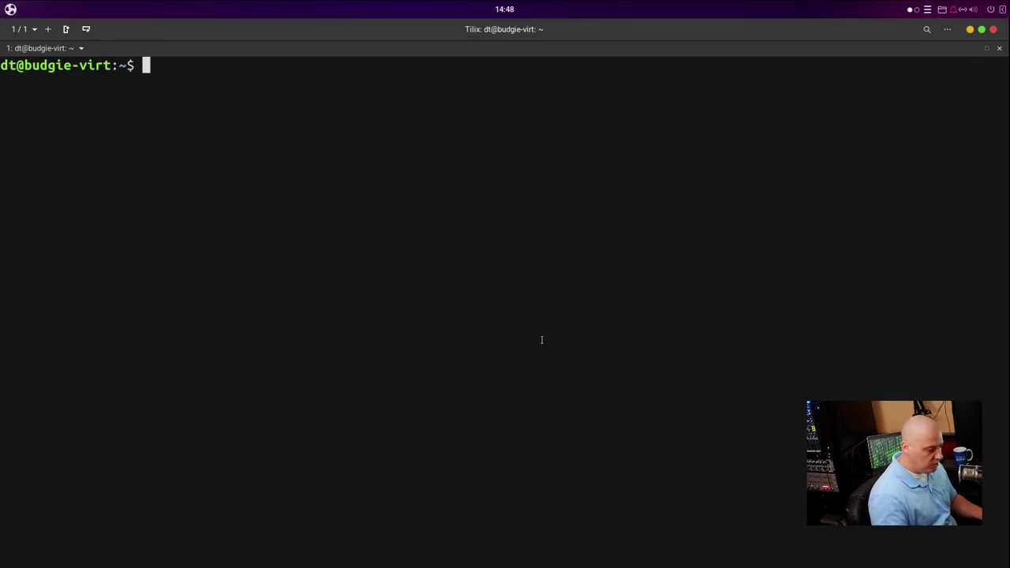
Run htop in the terminal to check Ubuntu Budgie's memory and CPU use, and quit it
{"action": "type", "text": "htop"}
{"action": "key", "text": "Return"}
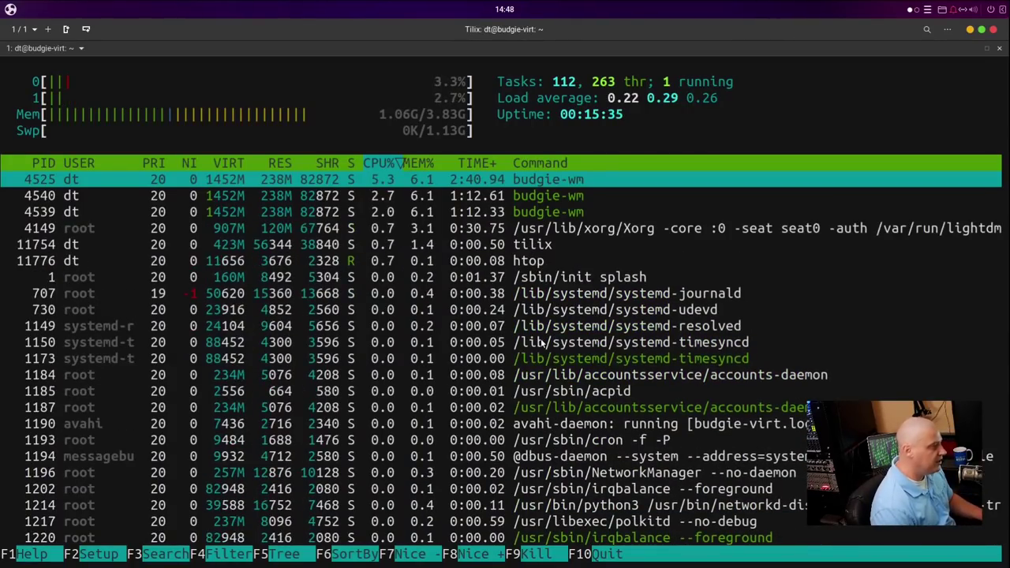
{"action": "key", "text": "q"}
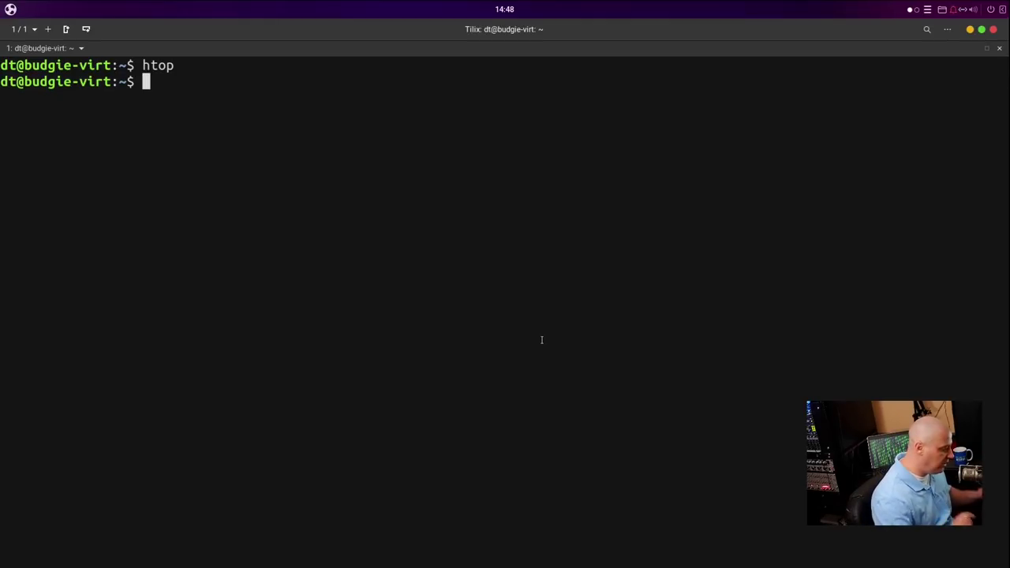
Run vim to check whether it is preinstalled, and close the terminal
{"action": "type", "text": "vim"}
{"action": "key", "text": "Return"}
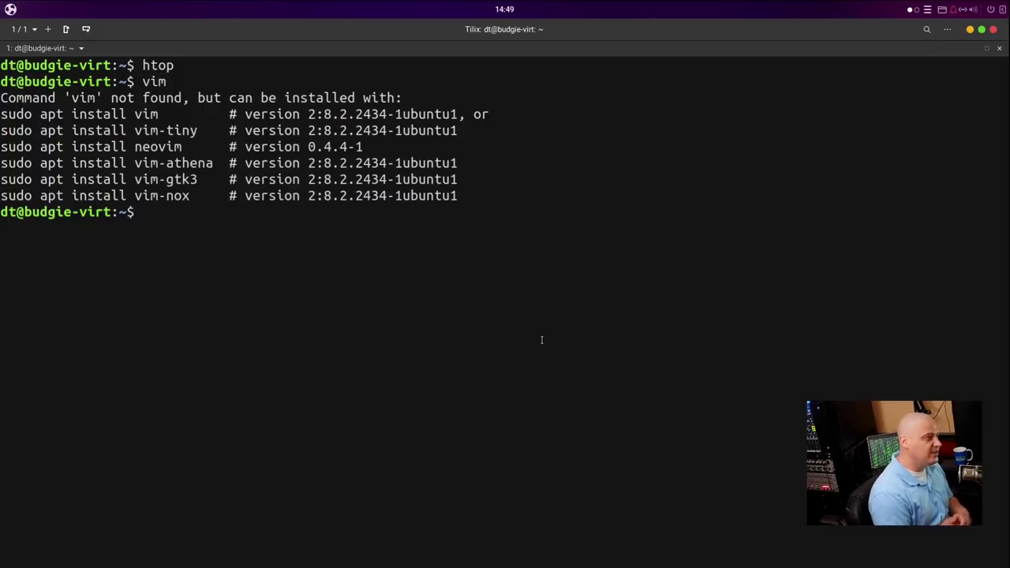
{"action": "left_click", "coordinate": [993, 30]}
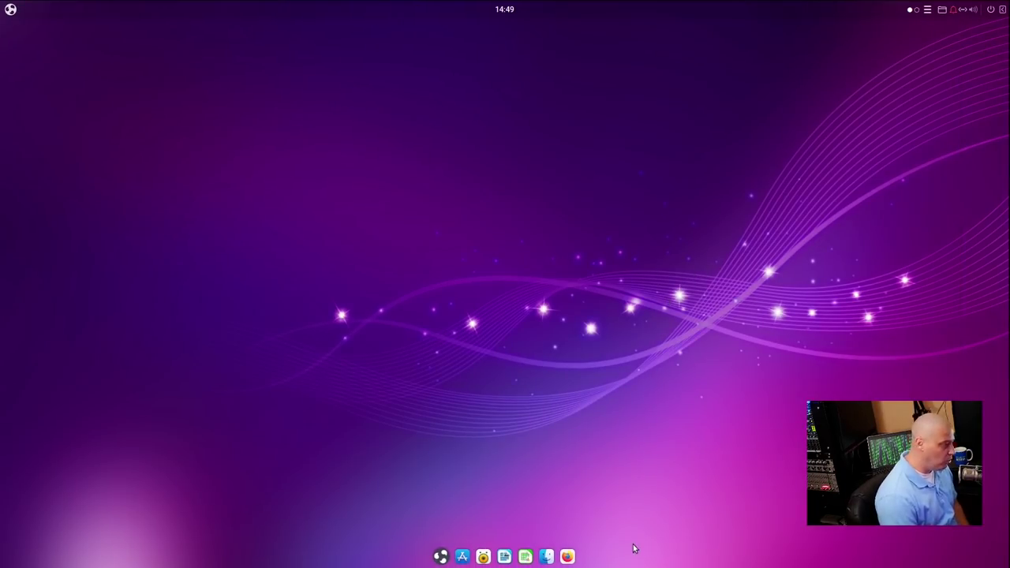